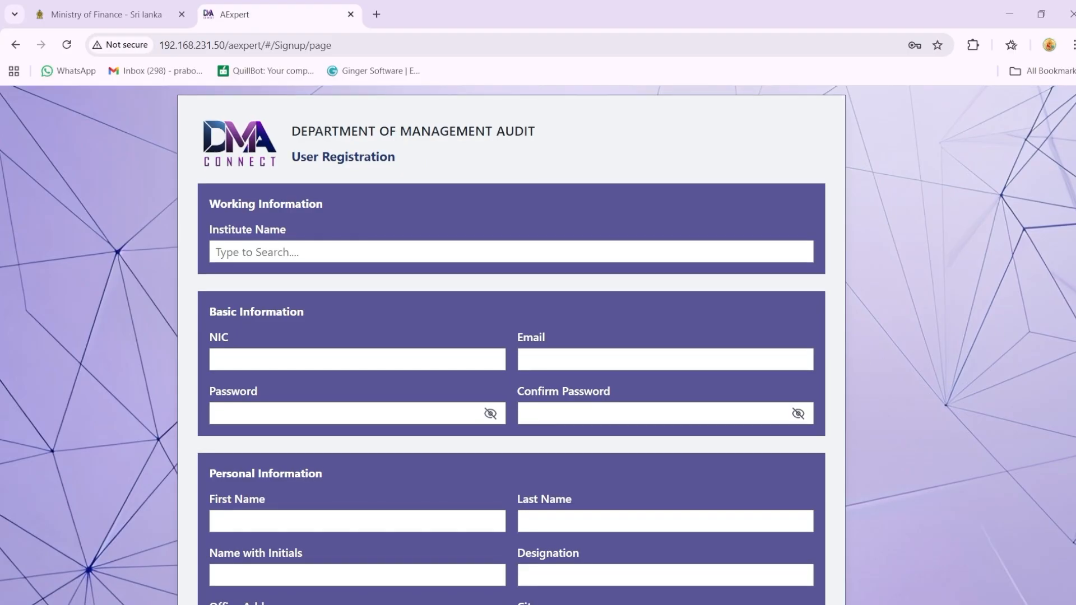
Step: Search for the institute by "Education pub" and choose Department of Education publications as the institute name
{"action": "scroll", "coordinate": [511, 345], "scroll_direction": "down", "scroll_amount": 1}
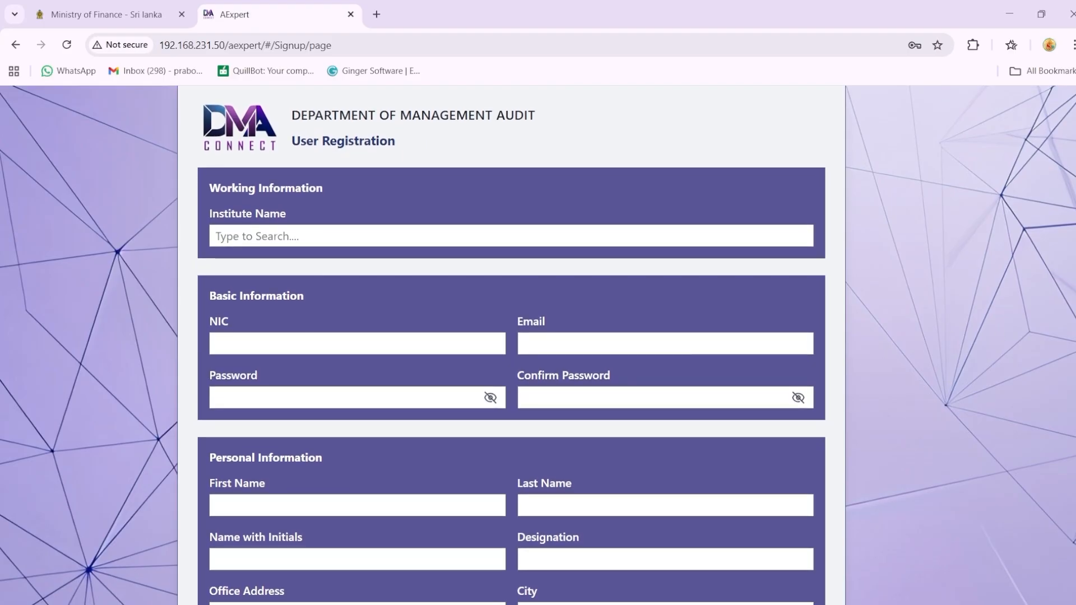
{"action": "left_click", "coordinate": [377, 241]}
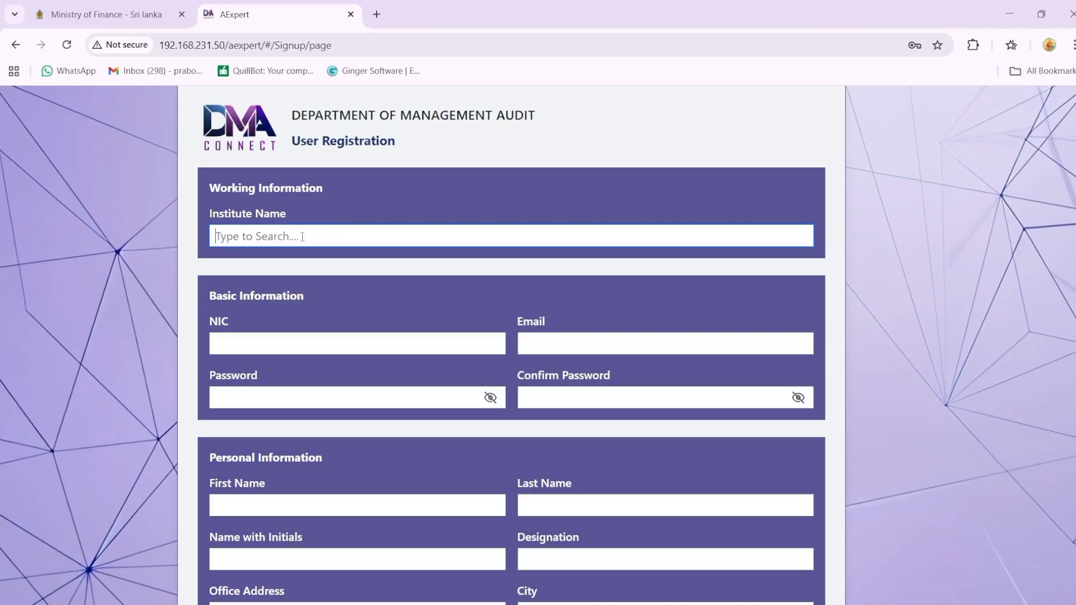
{"action": "type", "text": "Edu"}
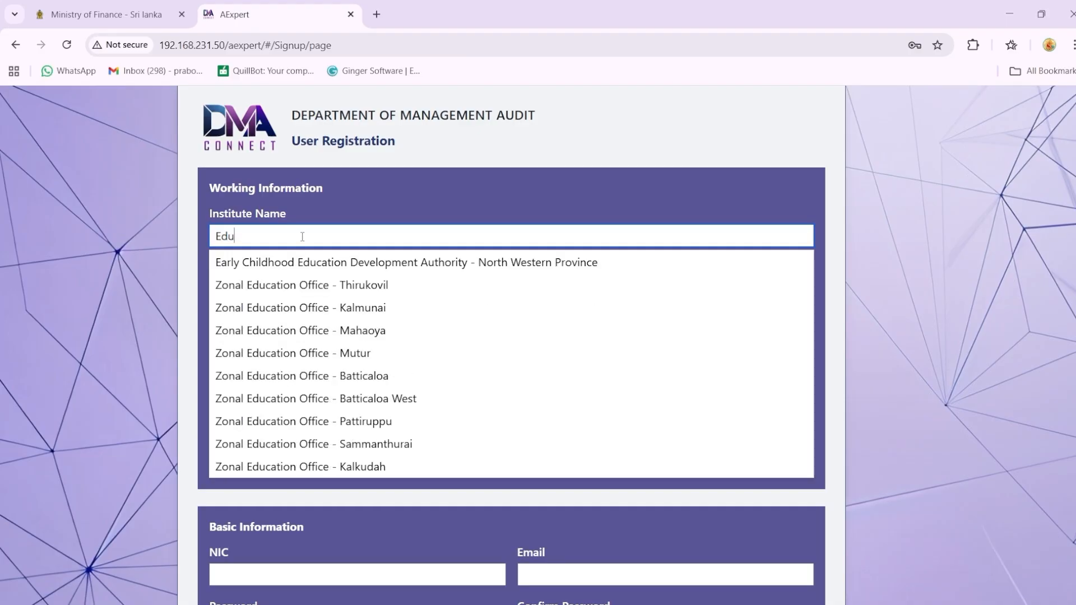
{"action": "type", "text": "cation"}
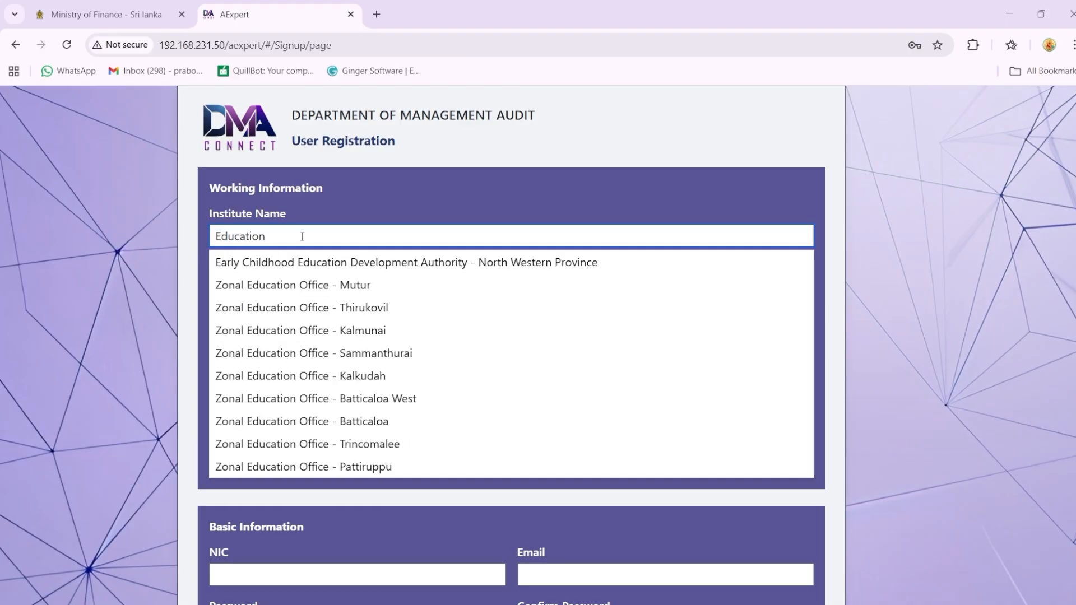
{"action": "type", "text": " pub"}
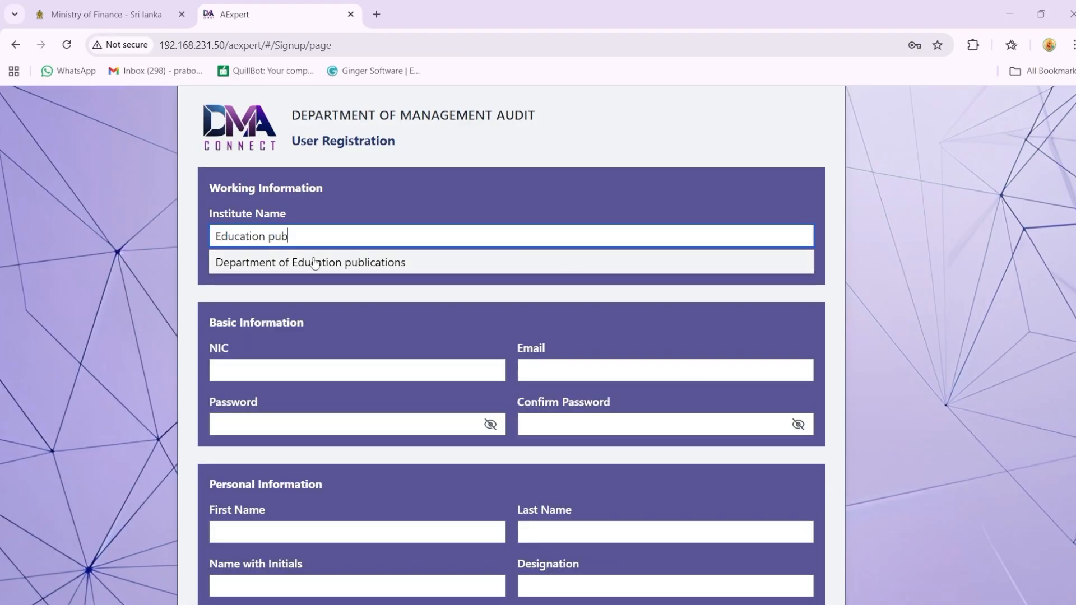
{"action": "left_click", "coordinate": [314, 263]}
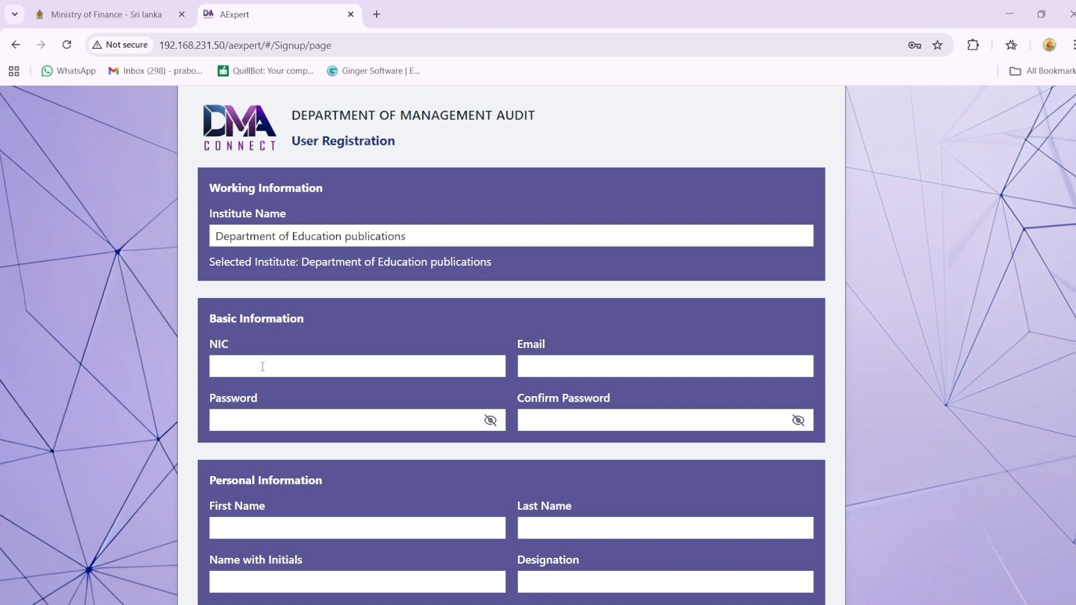
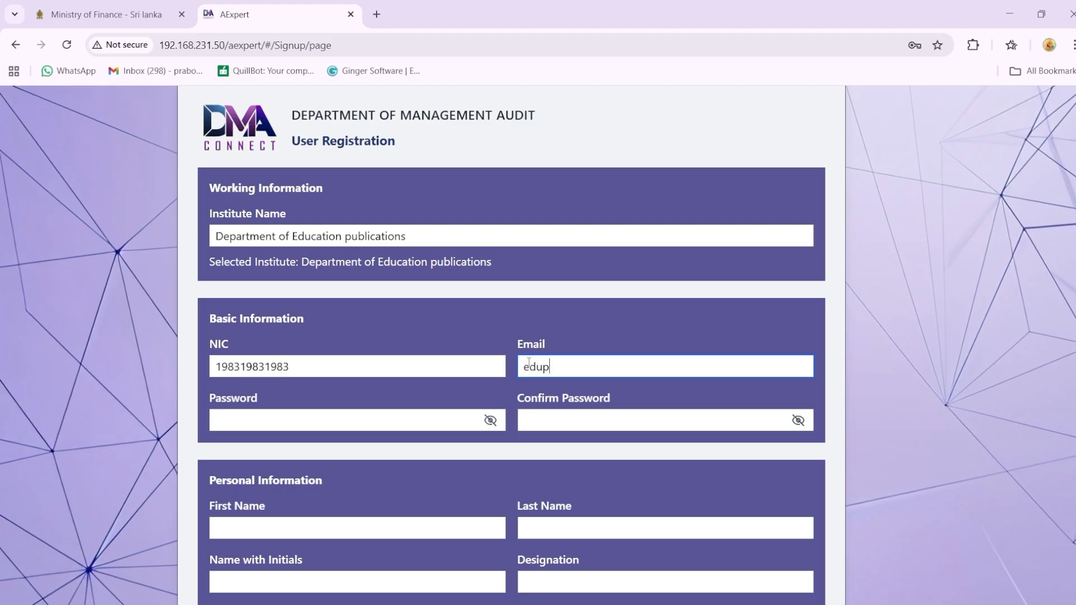
Step: Enter the account password and repeat it in the confirmation field
{"action": "left_click", "coordinate": [358, 419]}
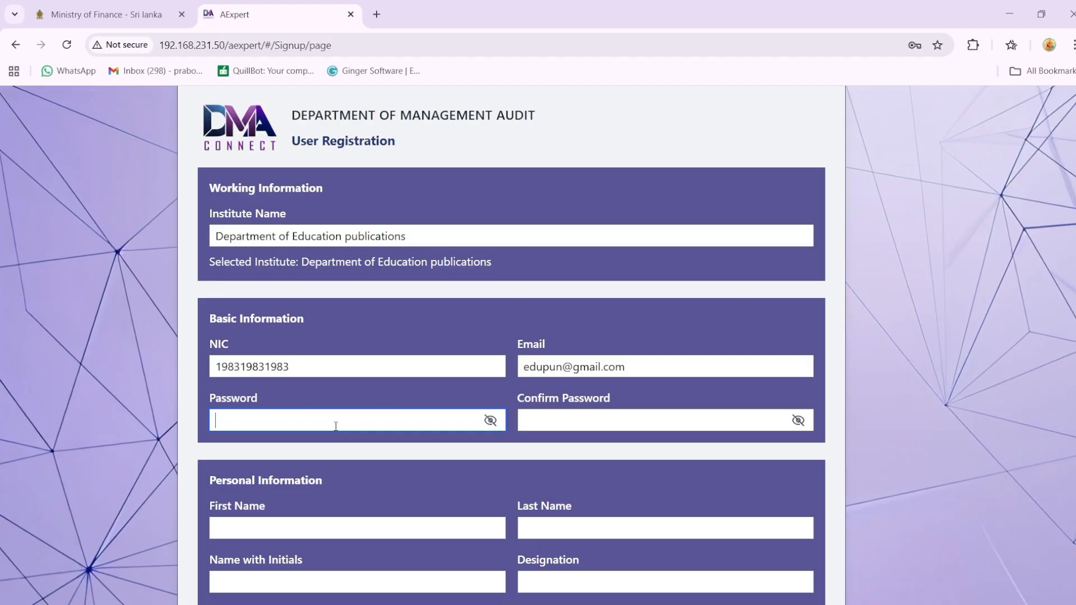
{"action": "type", "text": "12345678"}
{"action": "key", "text": "Tab"}
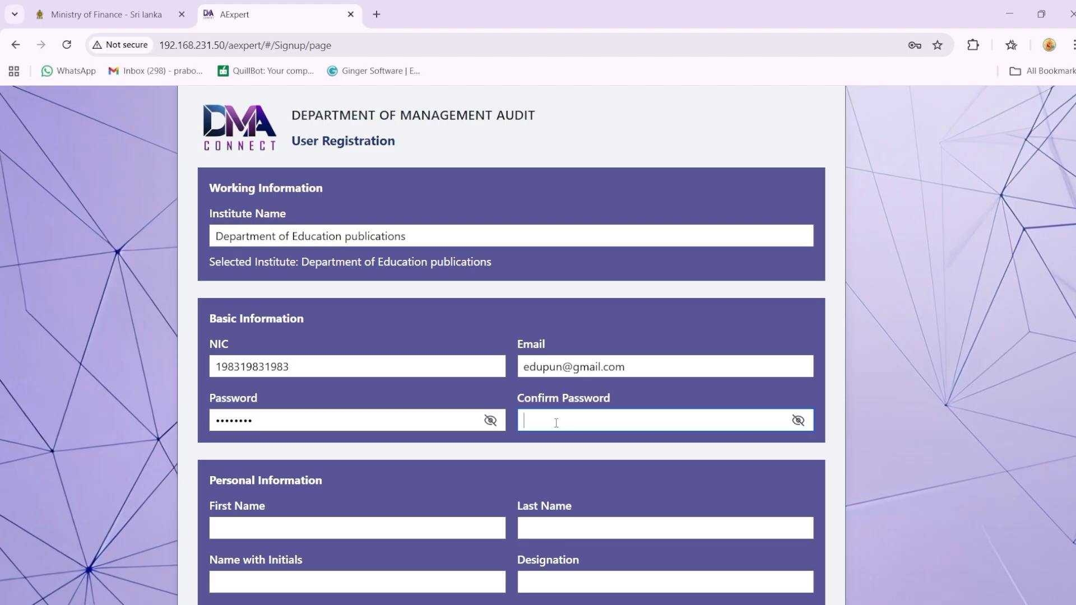
{"action": "type", "text": "12345678"}
Step: Fill in the registrant's first name, last name and name with initials, and set the designation to CIA
{"action": "left_click", "coordinate": [302, 522]}
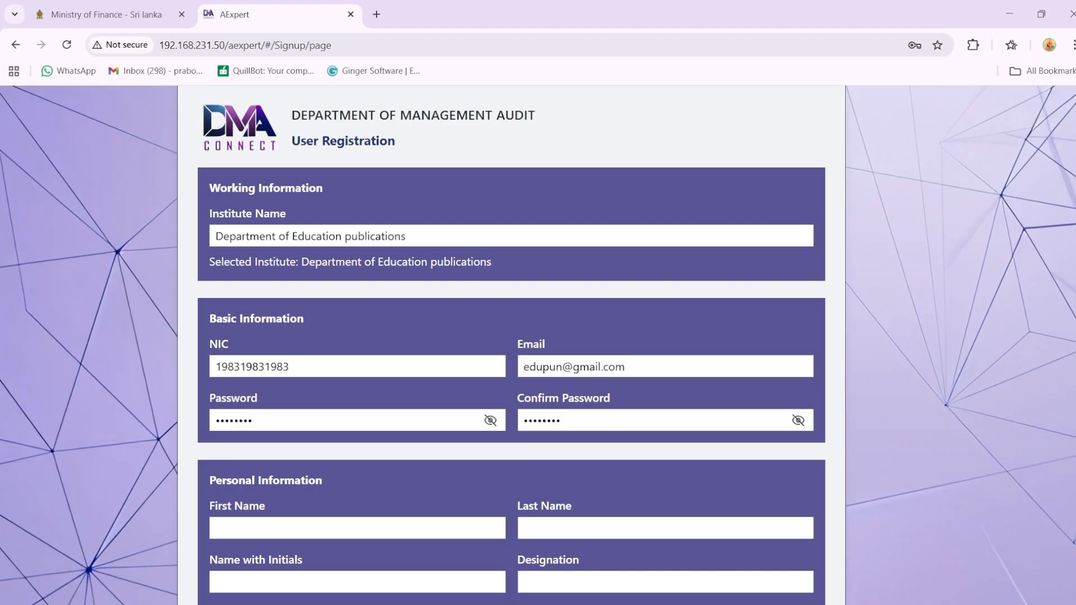
{"action": "scroll", "coordinate": [511, 346], "scroll_direction": "down", "scroll_amount": 1}
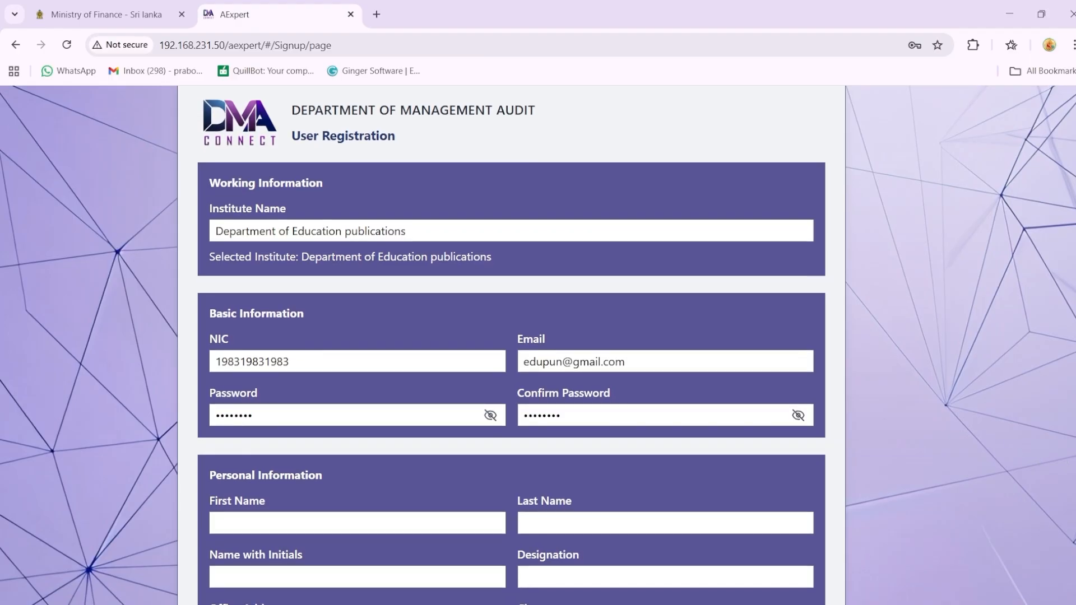
{"action": "scroll", "coordinate": [301, 532], "scroll_direction": "down", "scroll_amount": 1}
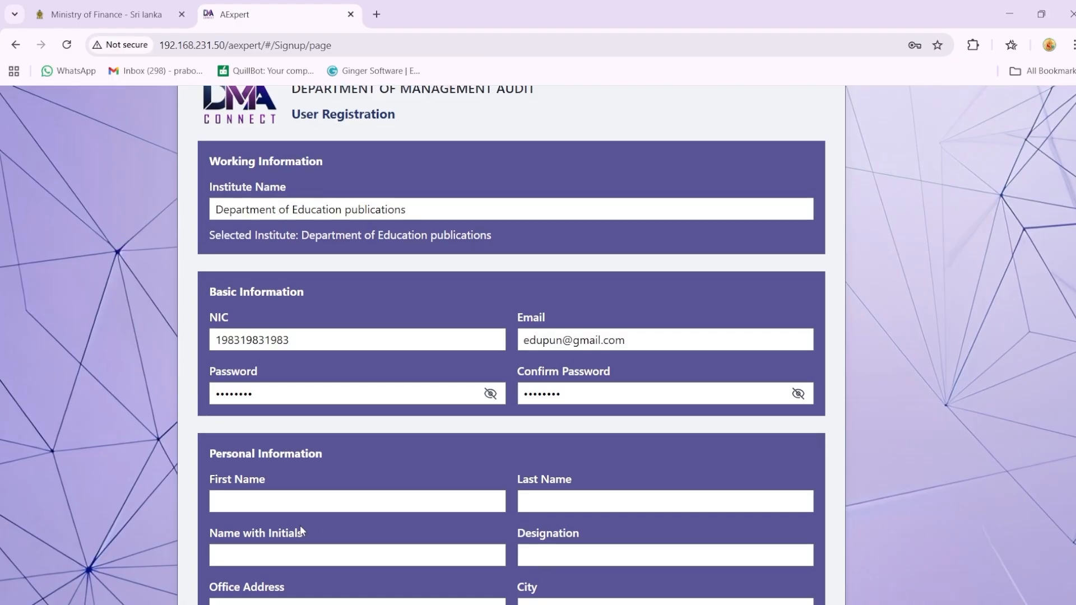
{"action": "left_click", "coordinate": [282, 503]}
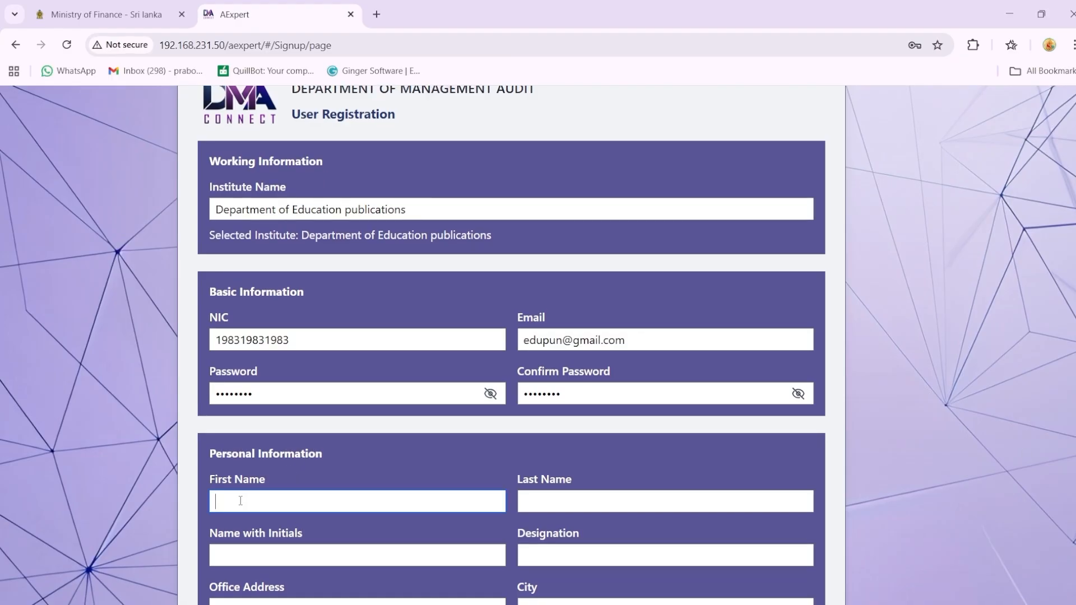
{"action": "left_click", "coordinate": [305, 556]}
{"action": "type", "text": "K. Fernando"}
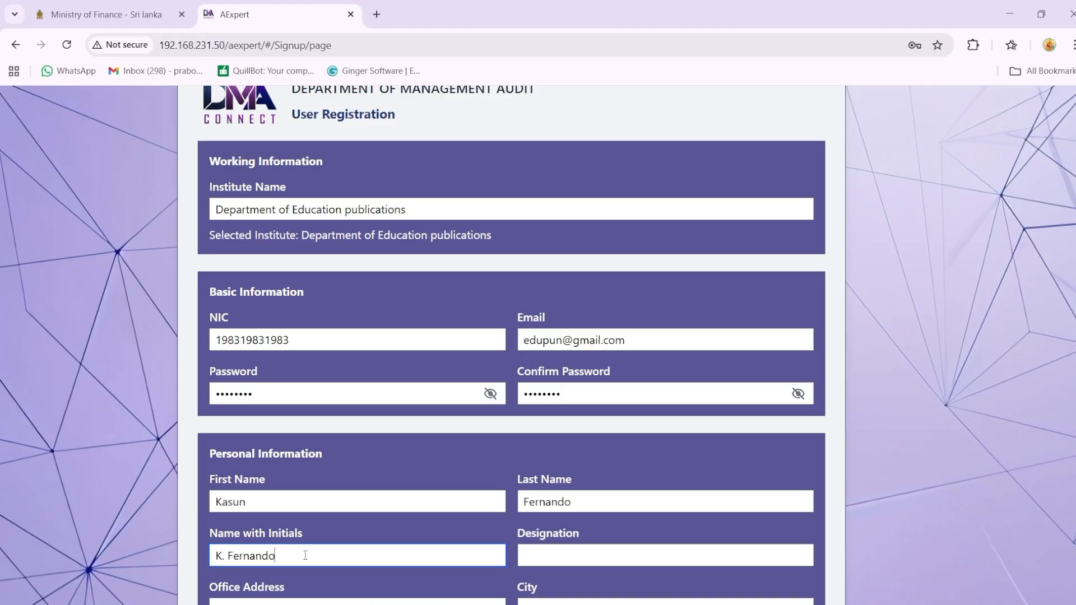
{"action": "left_click", "coordinate": [558, 557]}
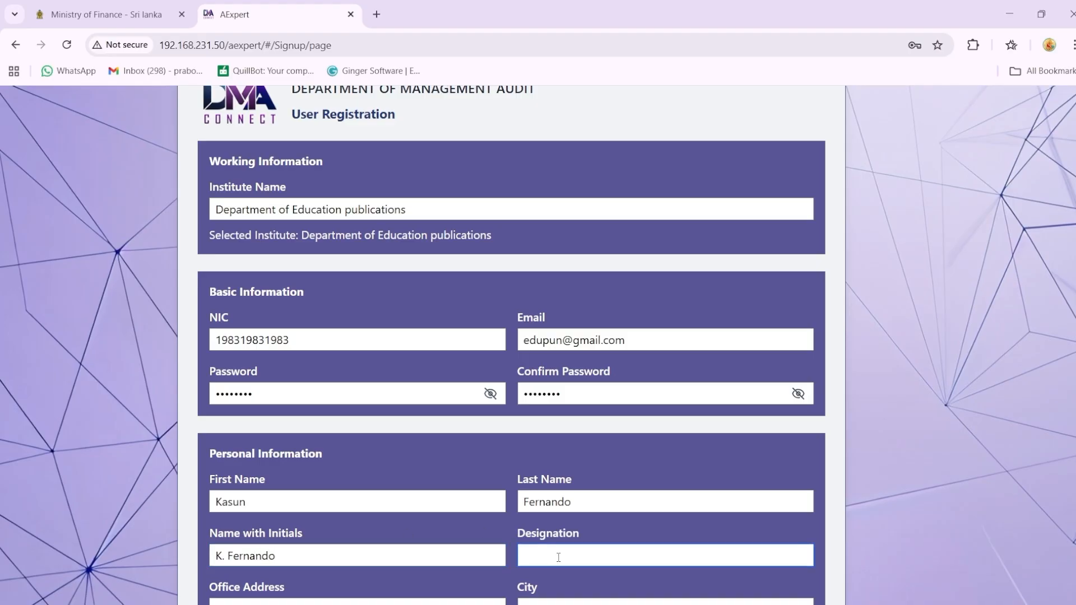
{"action": "type", "text": "CIA"}
Step: Fill in the registrant's office address and city in the personal information section
{"action": "scroll", "coordinate": [563, 528], "scroll_direction": "down", "scroll_amount": 1}
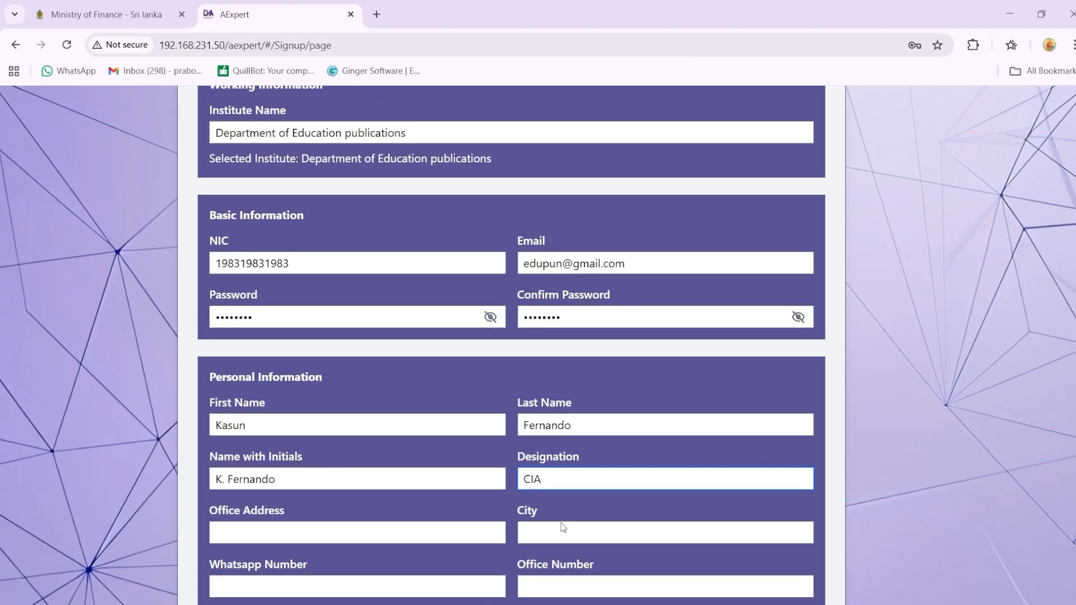
{"action": "left_click", "coordinate": [278, 538]}
{"action": "type", "text": "Isurupaya, Ba"}
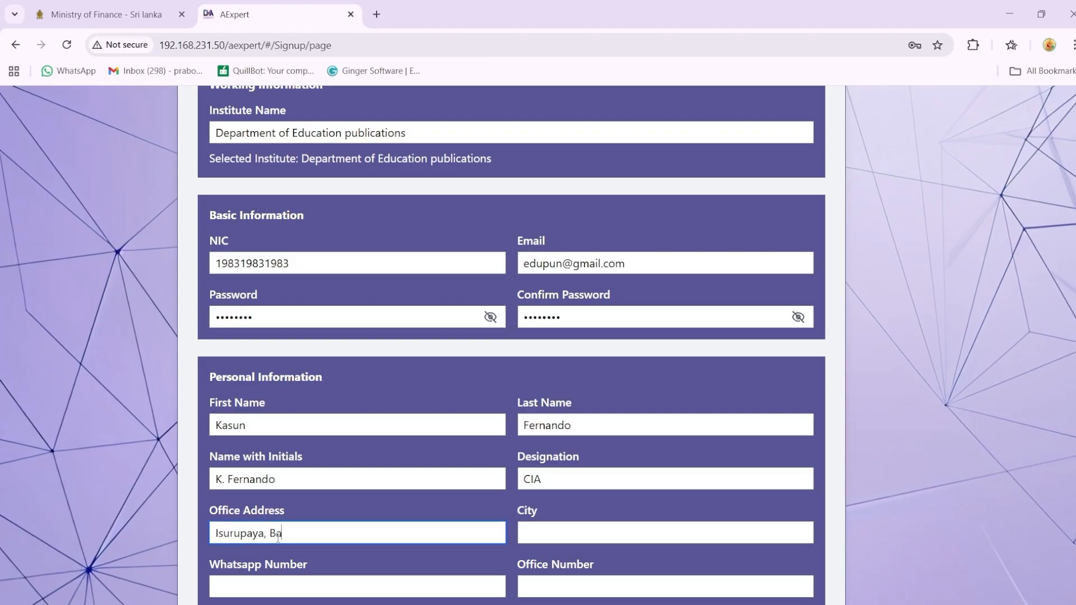
{"action": "type", "text": "ttaramulla"}
{"action": "left_click", "coordinate": [531, 532]}
{"action": "type", "text": "Battaramulla"}
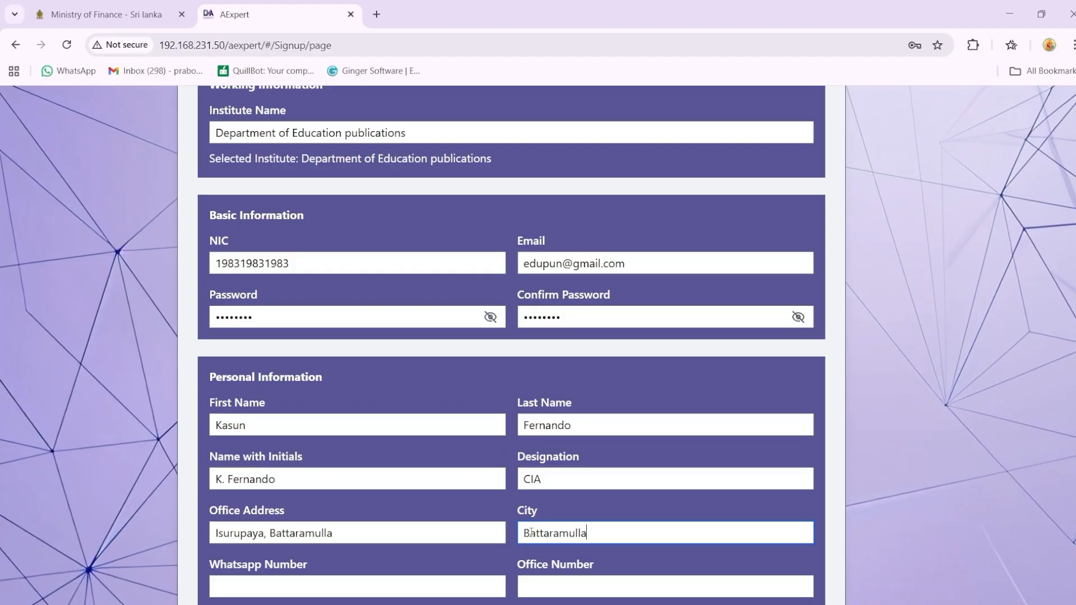
Step: Fill in the registrant's WhatsApp number and office phone number
{"action": "left_click", "coordinate": [246, 589]}
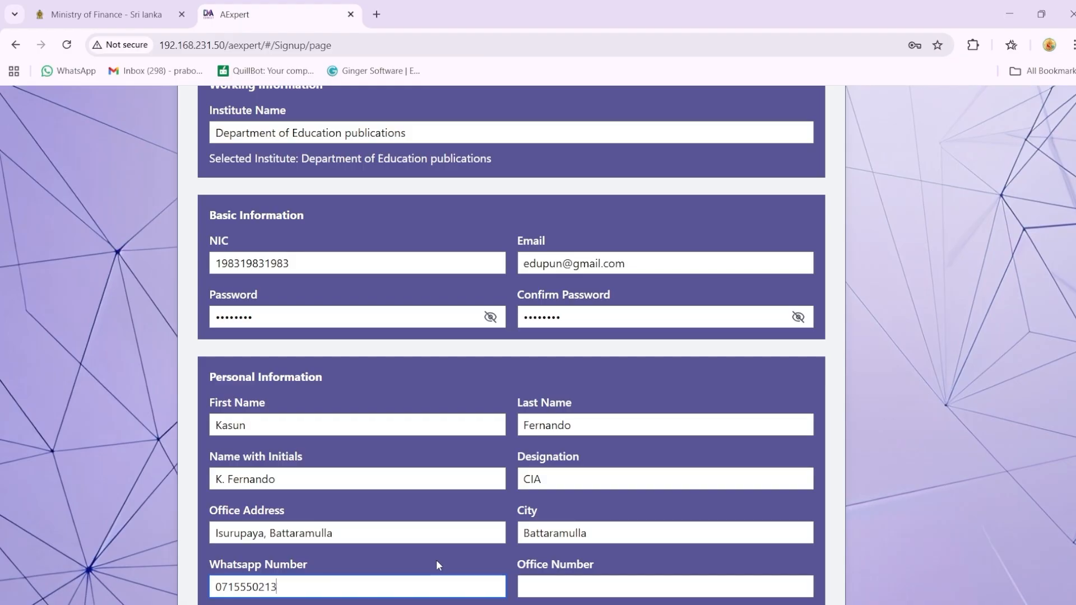
{"action": "left_click", "coordinate": [558, 585]}
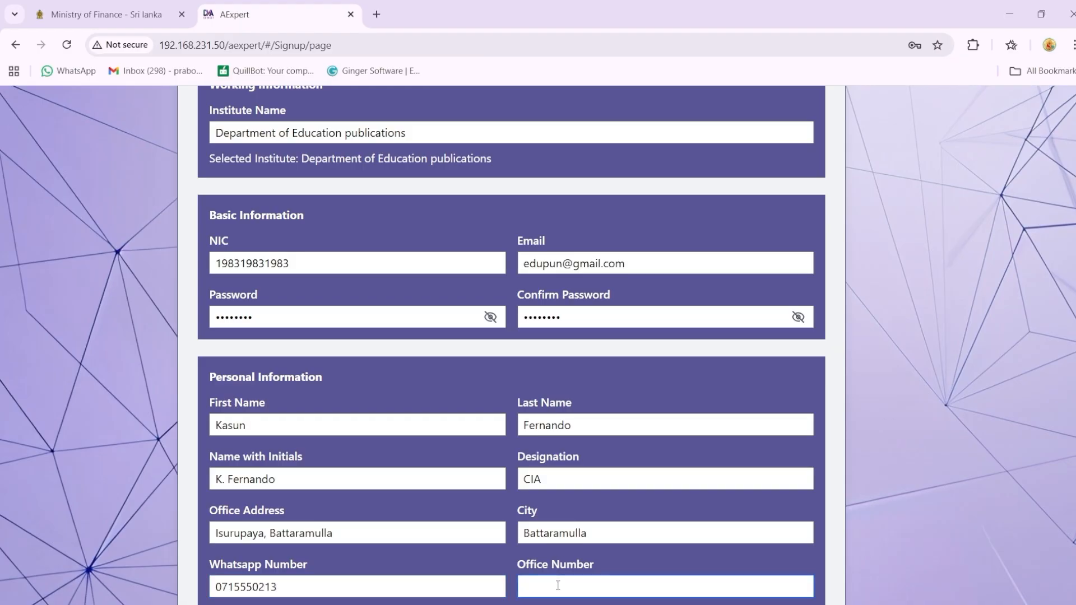
{"action": "scroll", "coordinate": [511, 345], "scroll_direction": "down", "scroll_amount": 1}
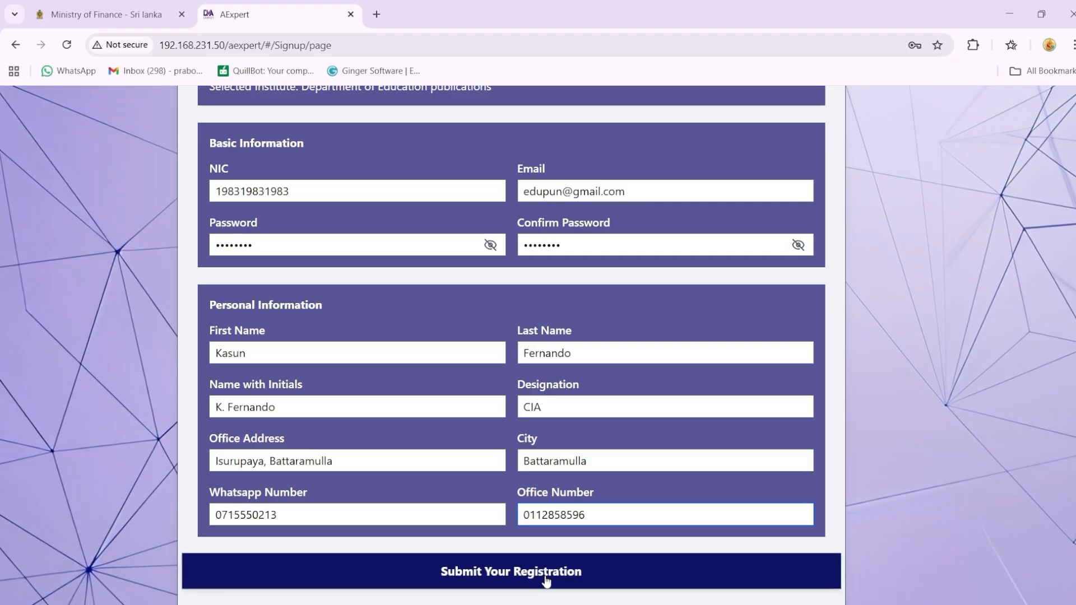
{"action": "scroll", "coordinate": [1068, 454], "scroll_direction": "up", "scroll_amount": 3}
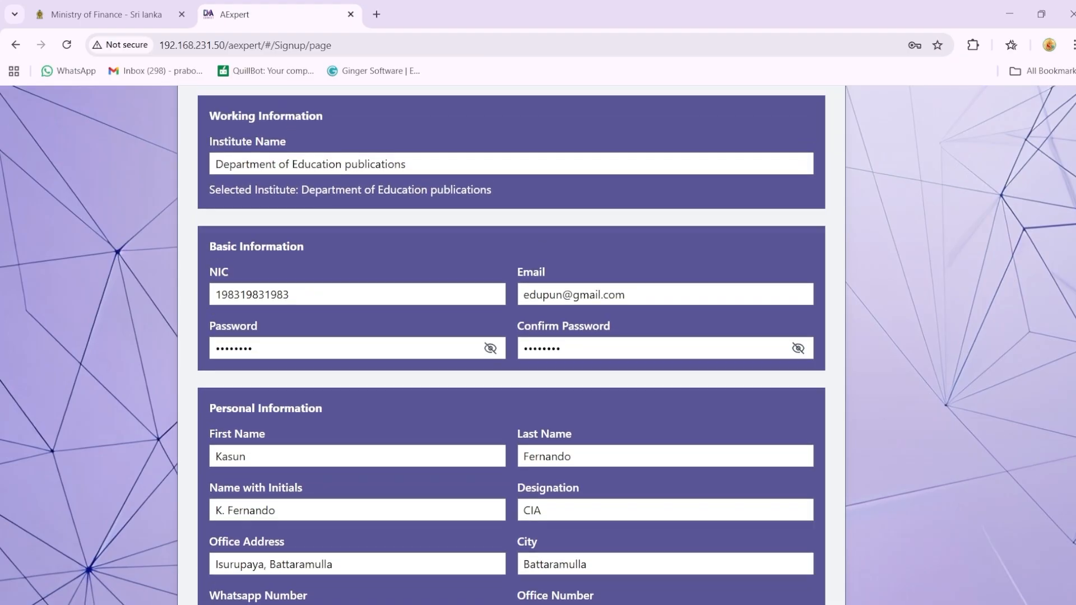
{"action": "scroll", "coordinate": [511, 345], "scroll_direction": "down", "scroll_amount": 3}
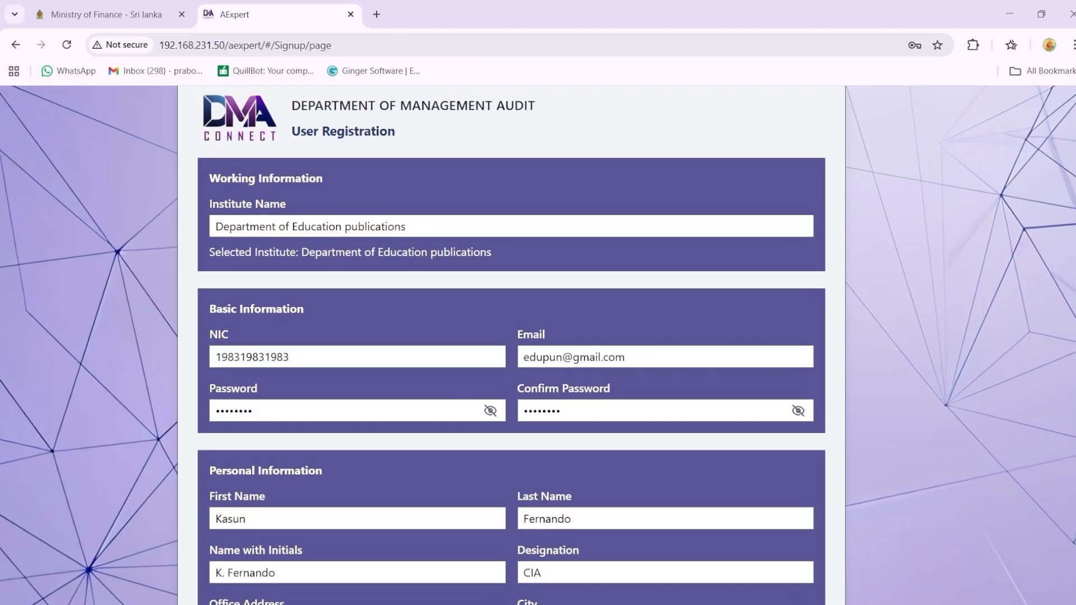
{"action": "scroll", "coordinate": [511, 344], "scroll_direction": "down", "scroll_amount": 1}
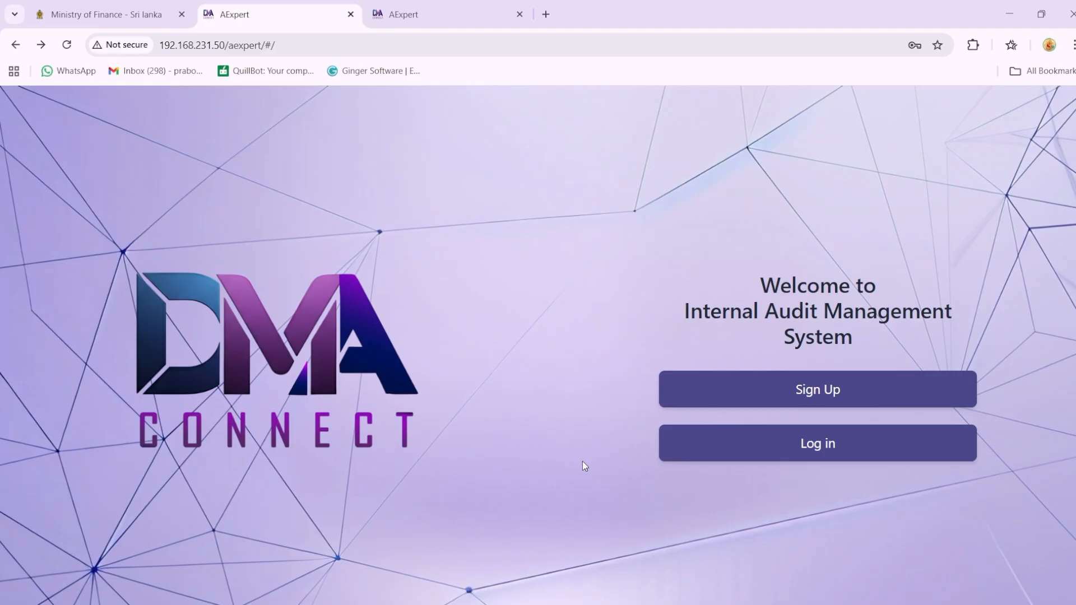
Step: Log in to the Internal Audit Management System with the registered NIC number as username and the account password
{"action": "left_click", "coordinate": [792, 455]}
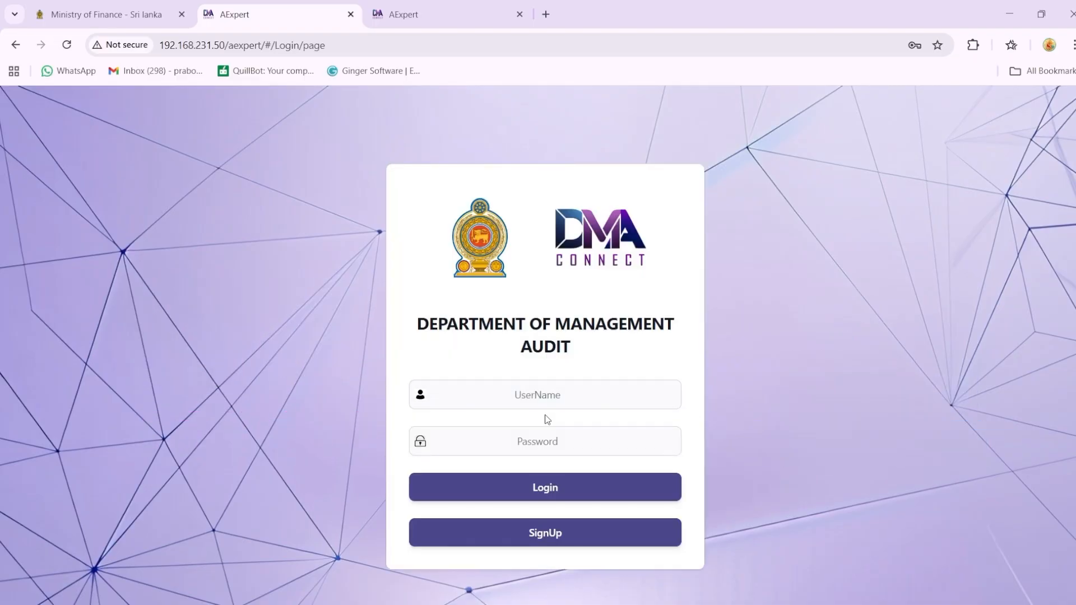
{"action": "left_click", "coordinate": [547, 399]}
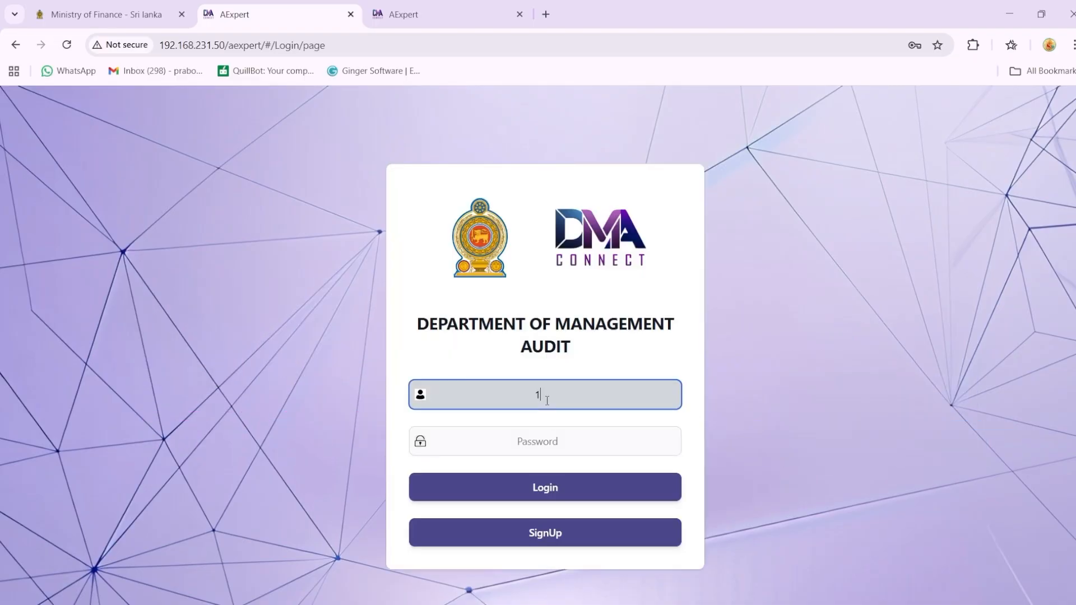
{"action": "left_click", "coordinate": [465, 436]}
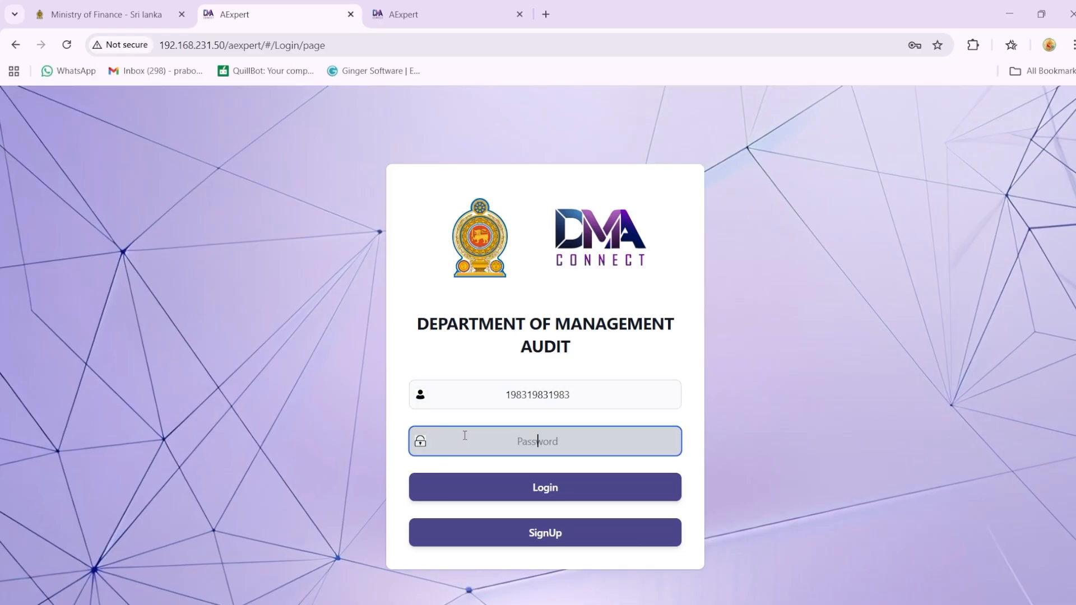
{"action": "type", "text": "********"}
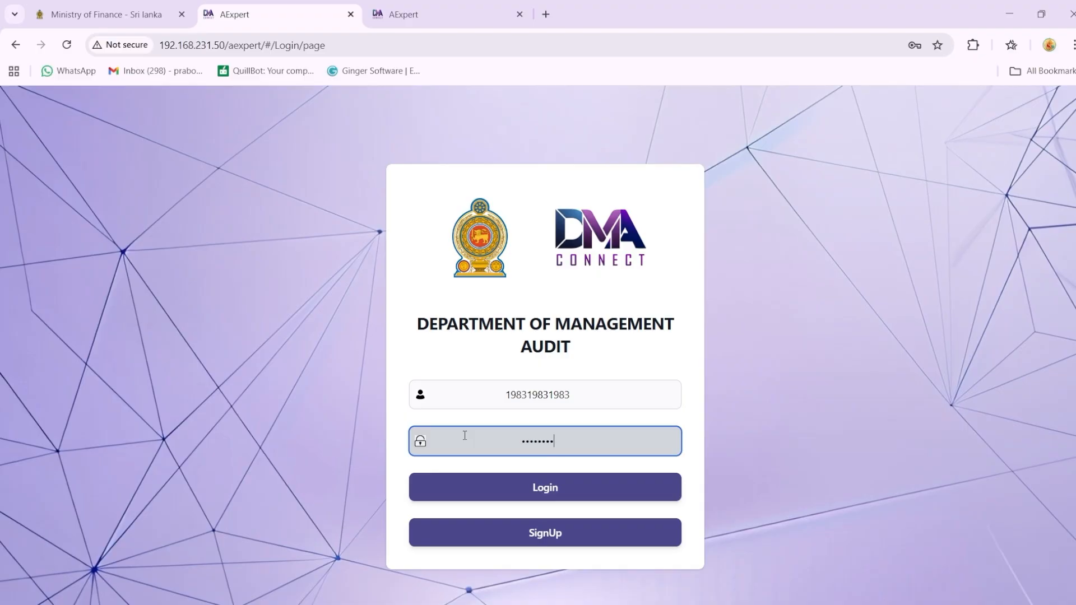
{"action": "left_click", "coordinate": [507, 493]}
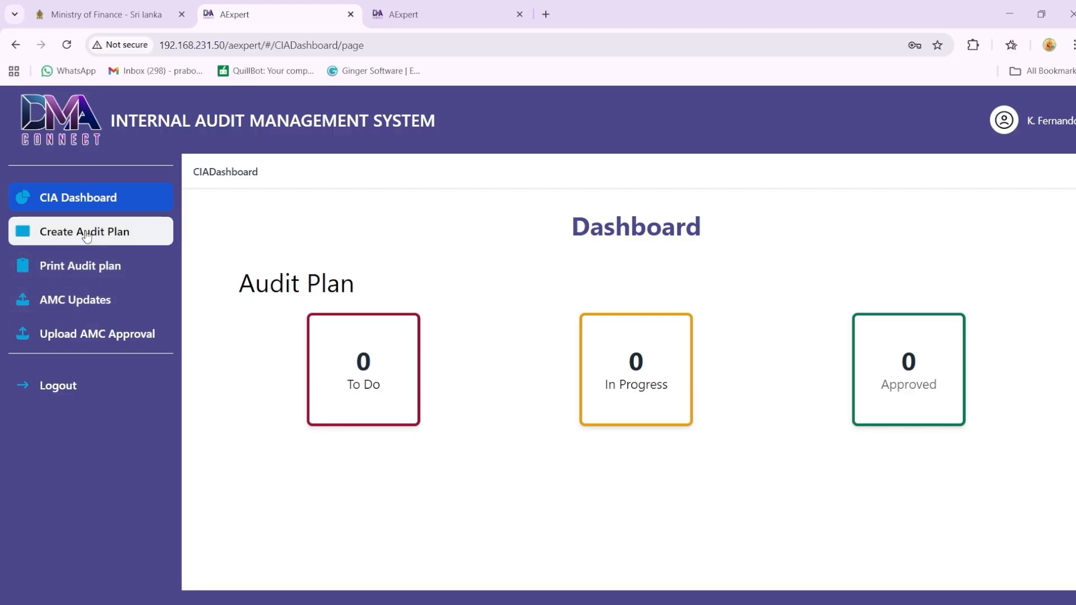
Step: Start creating an audit plan for the Department of Education publications
{"action": "left_click", "coordinate": [137, 239]}
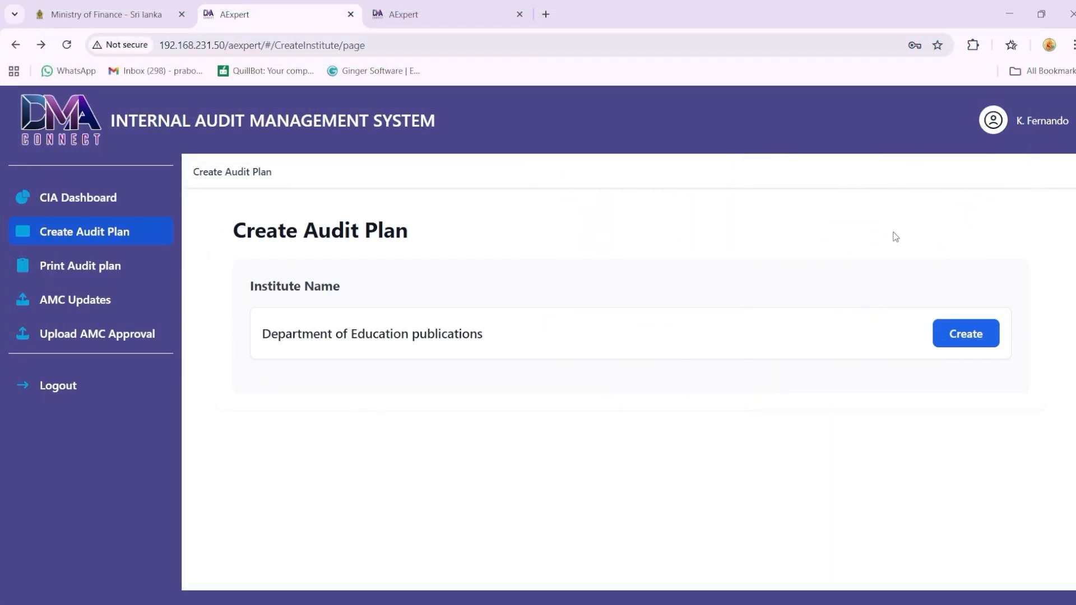
{"action": "left_click", "coordinate": [970, 335]}
{"action": "scroll", "coordinate": [1071, 317], "scroll_direction": "down", "scroll_amount": 1}
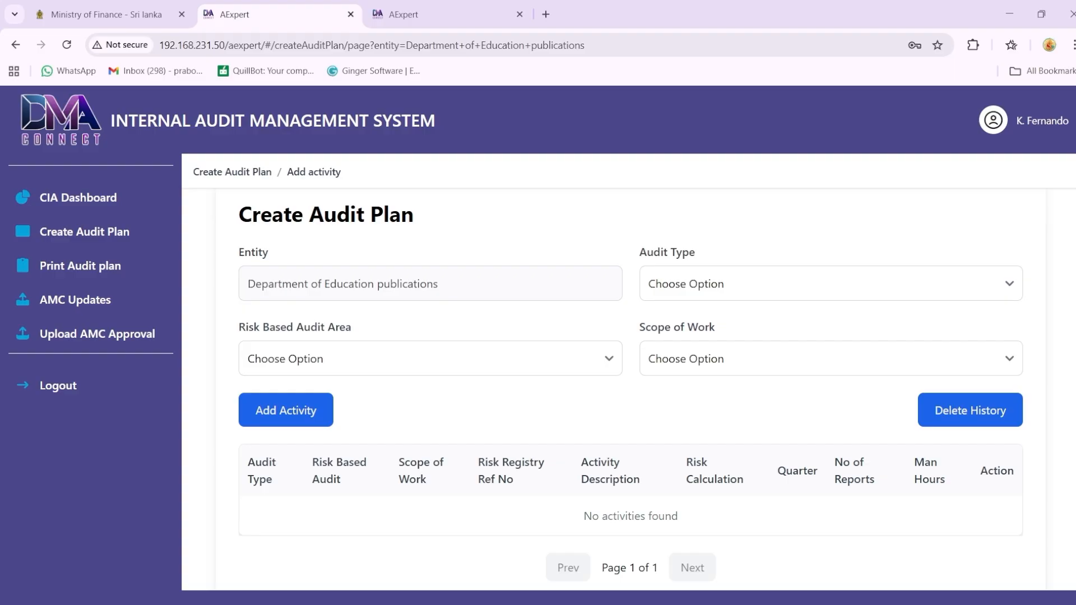
Step: Set the risk based audit area to Operational Risk, audit type to Performance Audit and scope of work to Operational efficiency audit
{"action": "left_click", "coordinate": [525, 366]}
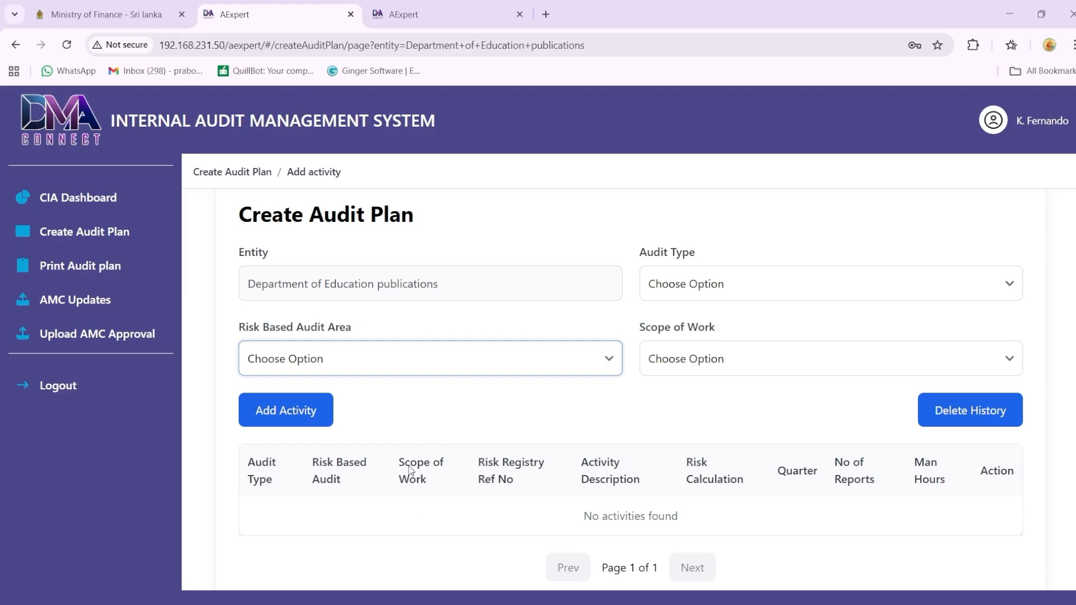
{"action": "key", "text": "Down"}
{"action": "left_click", "coordinate": [704, 295]}
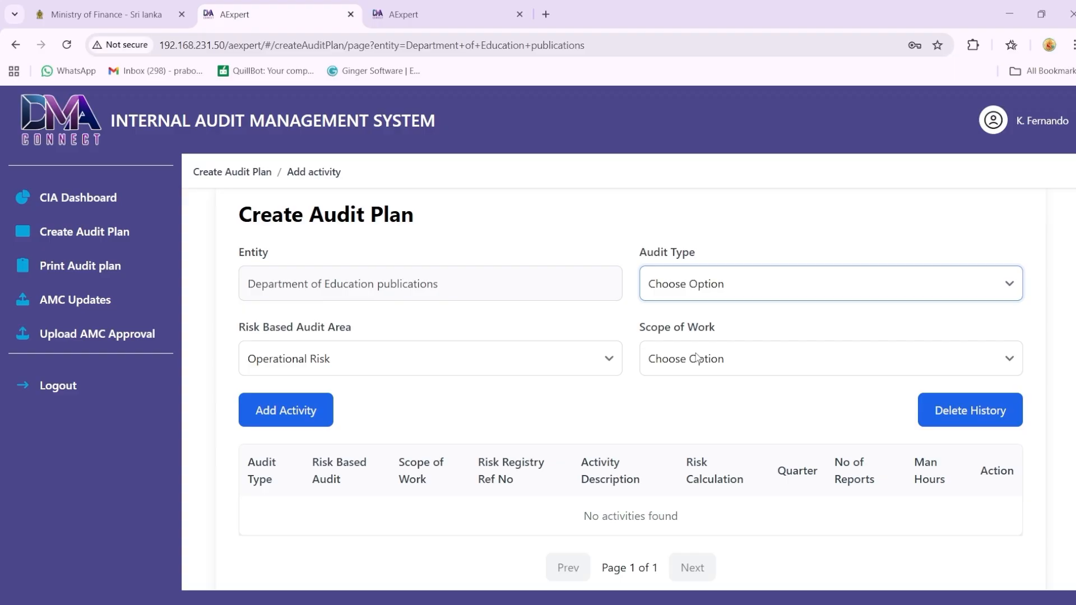
{"action": "key", "text": "Down"}
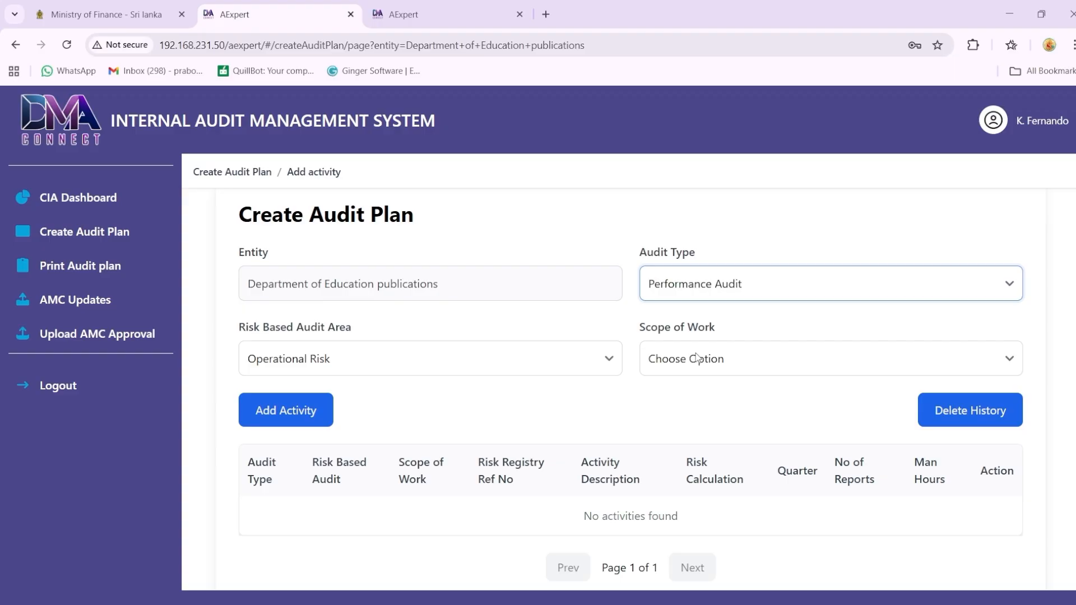
{"action": "left_click", "coordinate": [698, 358]}
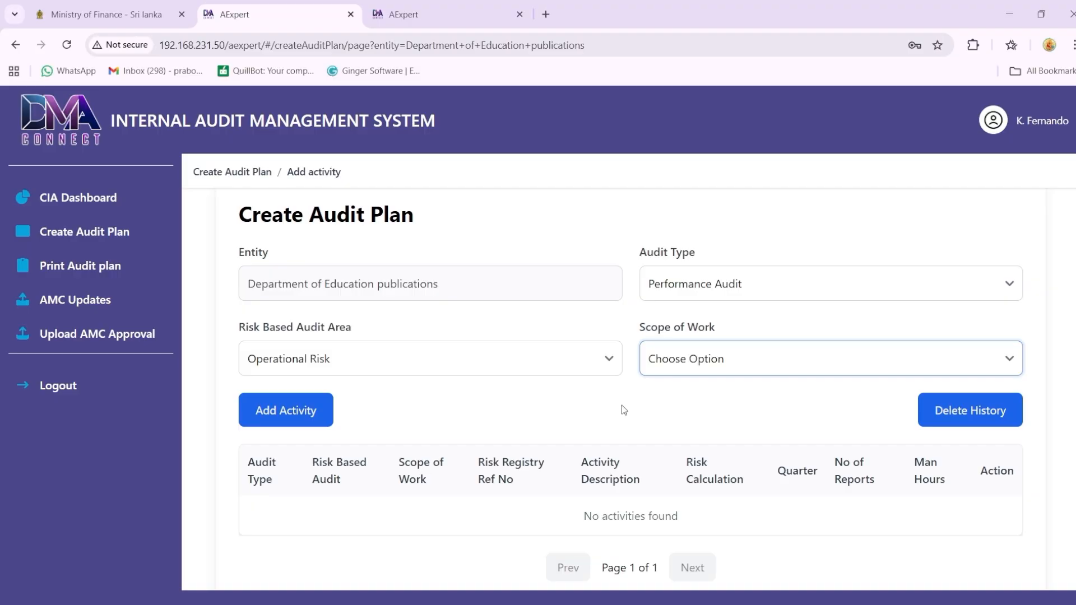
{"action": "key", "text": "Down"}
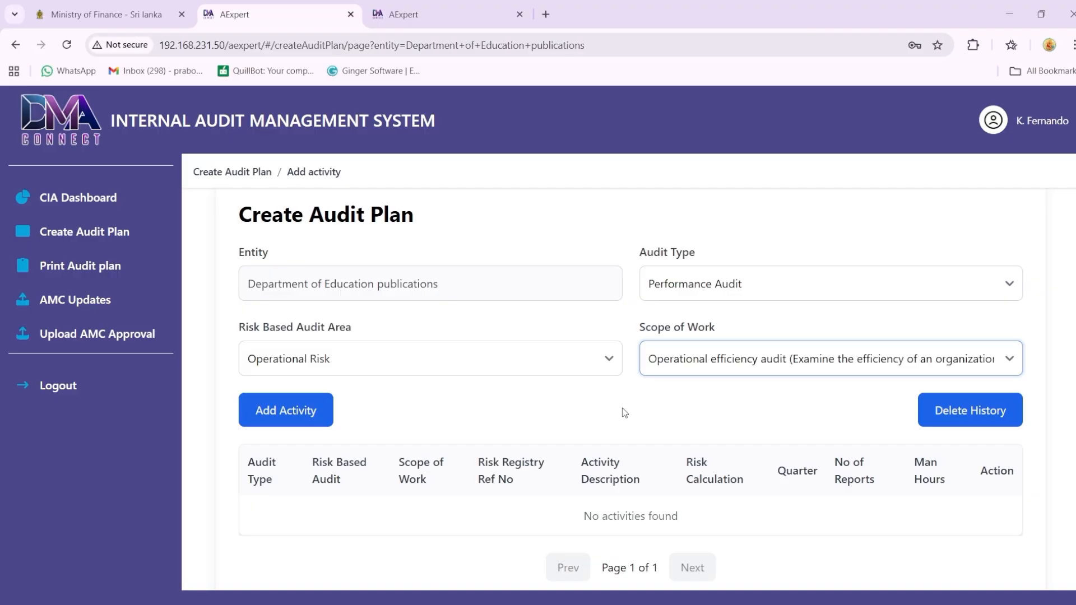
Step: Start a new activity in the audit plan with risk register reference number 01
{"action": "left_click", "coordinate": [320, 428]}
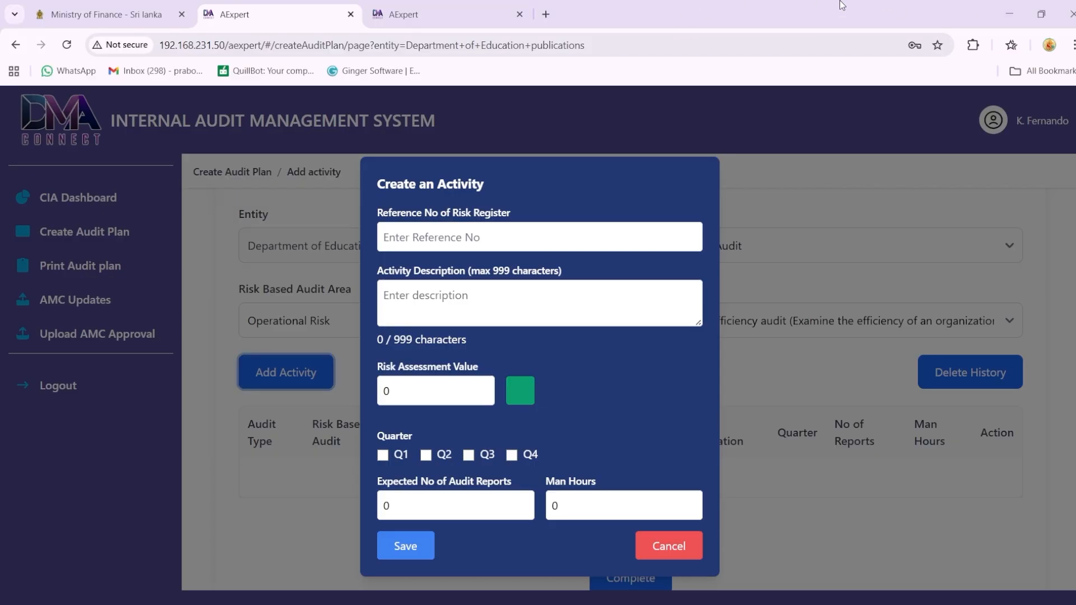
{"action": "left_click", "coordinate": [531, 239]}
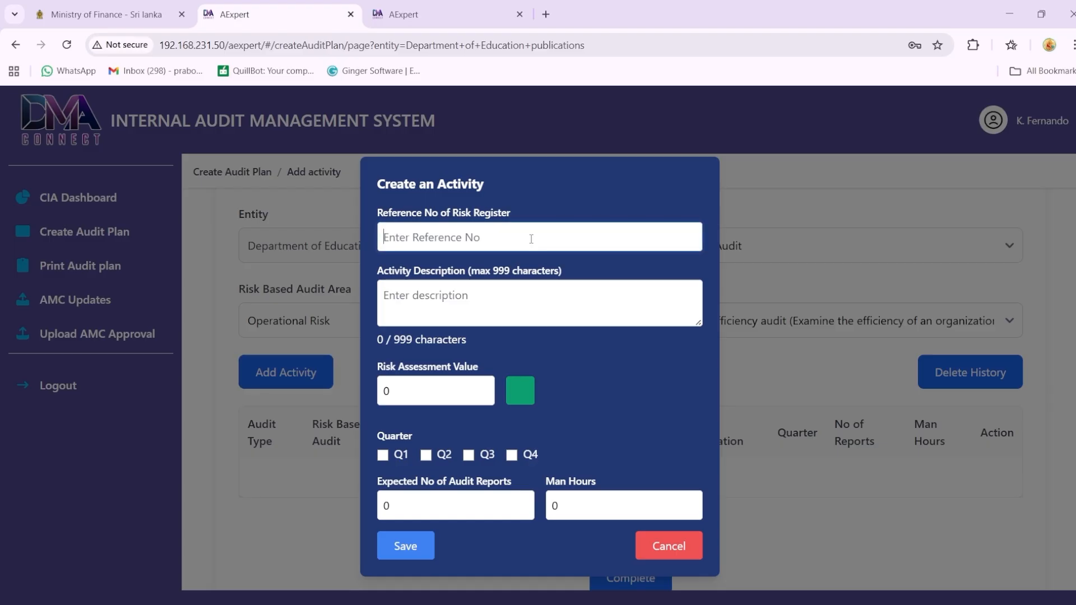
{"action": "type", "text": "01"}
Step: Begin the activity description with "Whether the distribution of text books to school was carried out on time."
{"action": "left_click", "coordinate": [412, 300]}
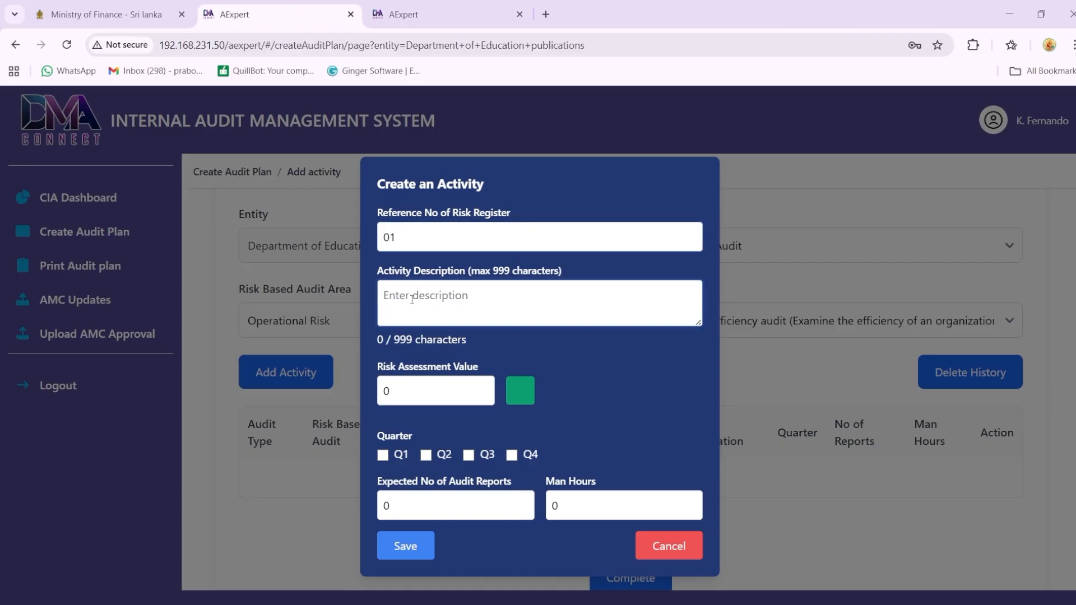
{"action": "type", "text": "Whether the distrib"}
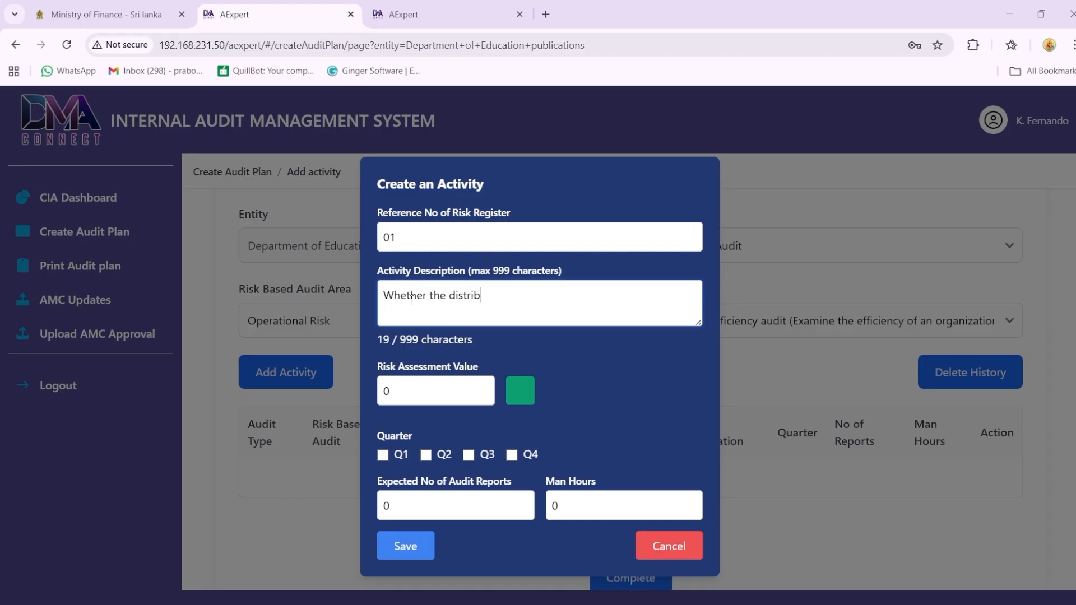
{"action": "type", "text": "ution of text books "}
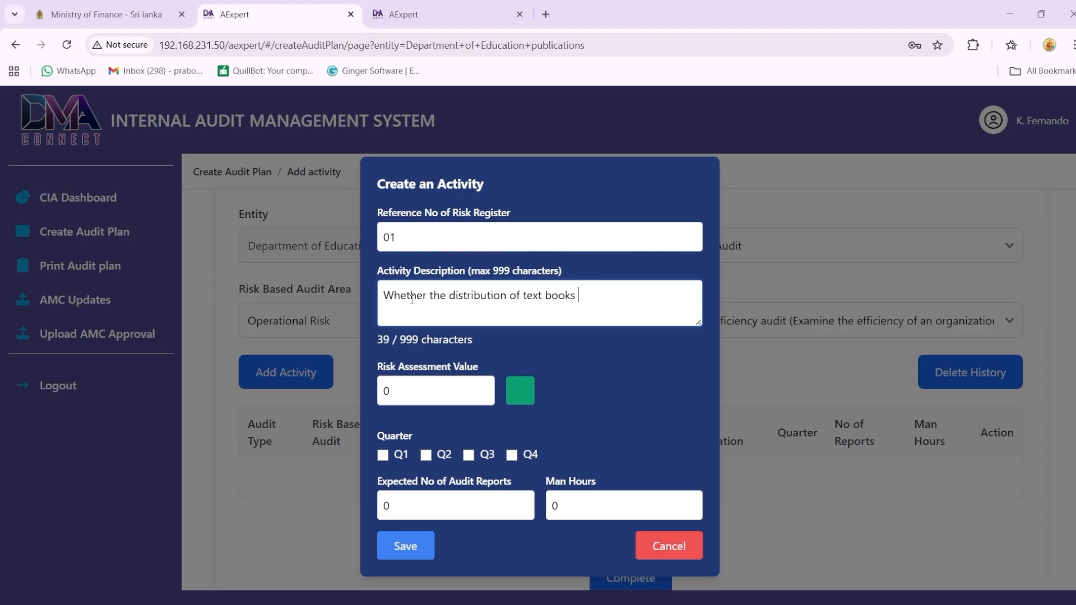
{"action": "type", "text": "to school was carried out"}
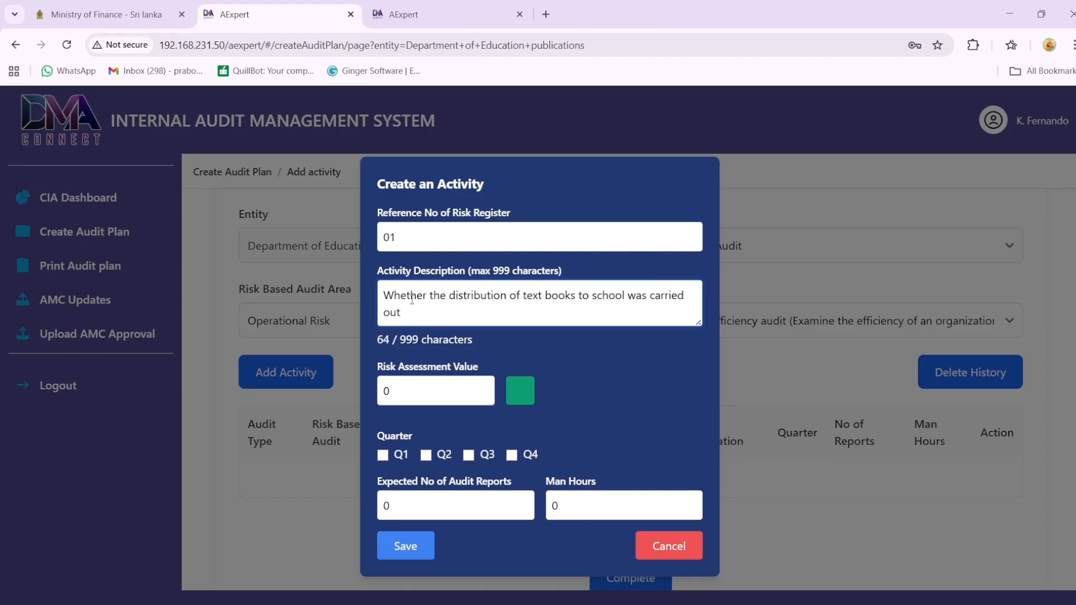
{"action": "type", "text": " on time. check whe"}
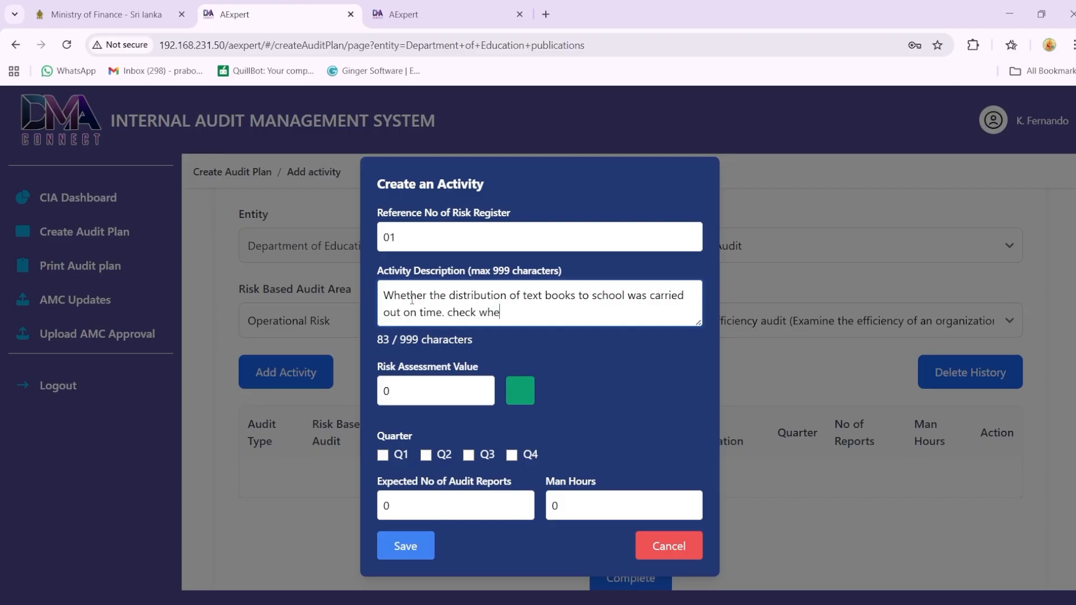
{"action": "type", "text": "ther the effectiveness "}
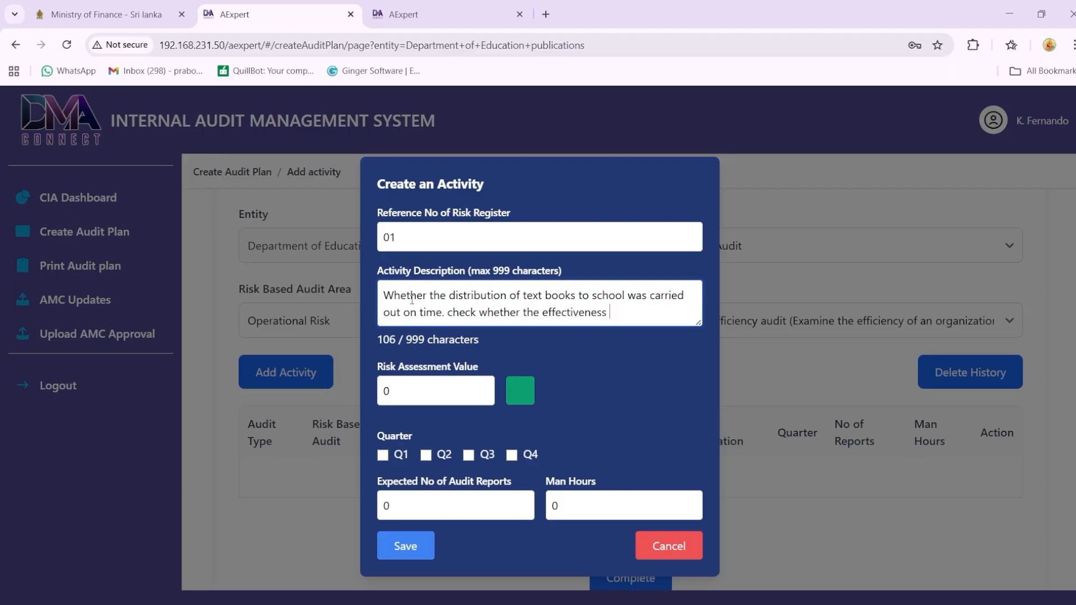
{"action": "type", "text": "and adequacy of inter"}
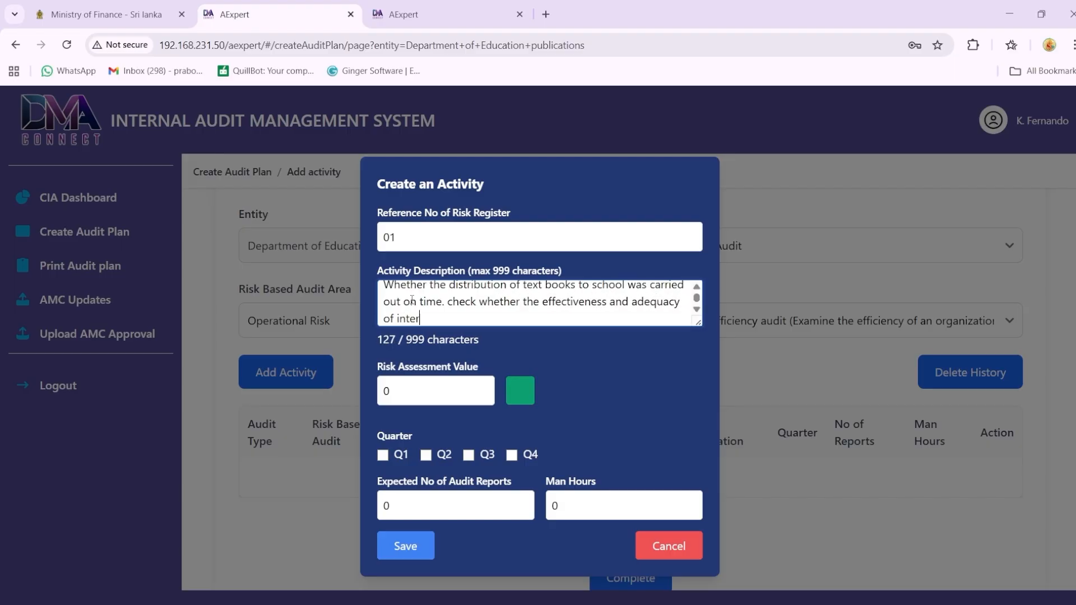
{"action": "type", "text": "nal controls related to the receip"}
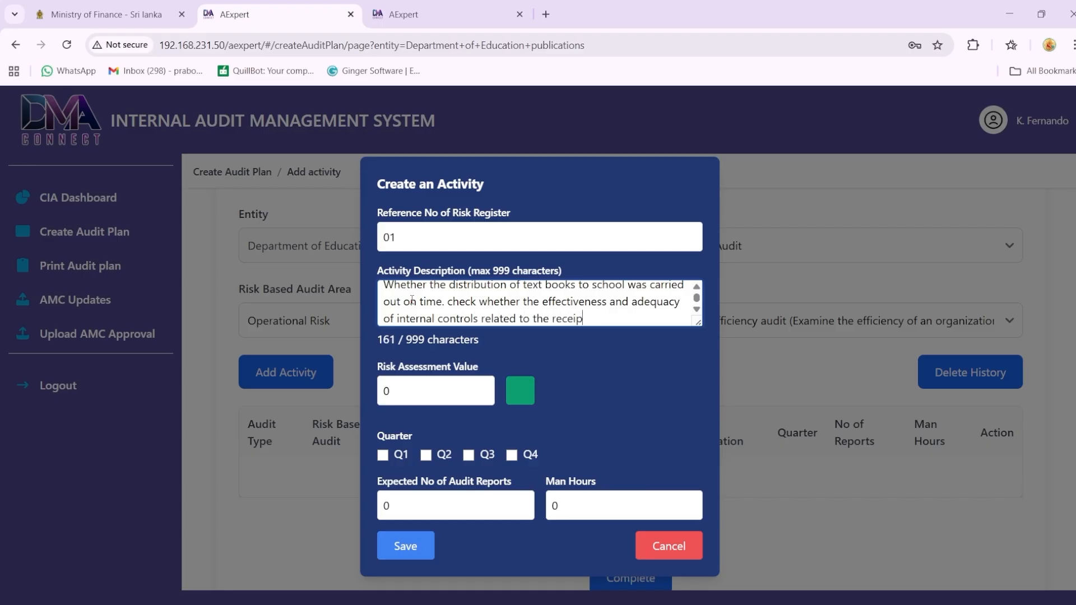
{"action": "type", "text": "ts, storage, and distri"}
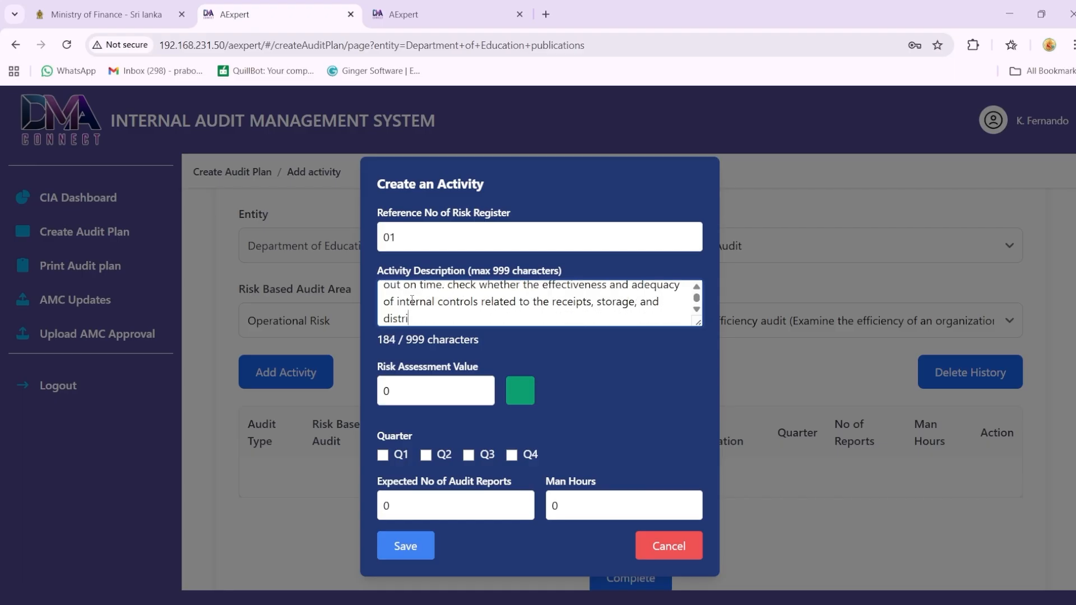
{"action": "type", "text": "bution of text books."}
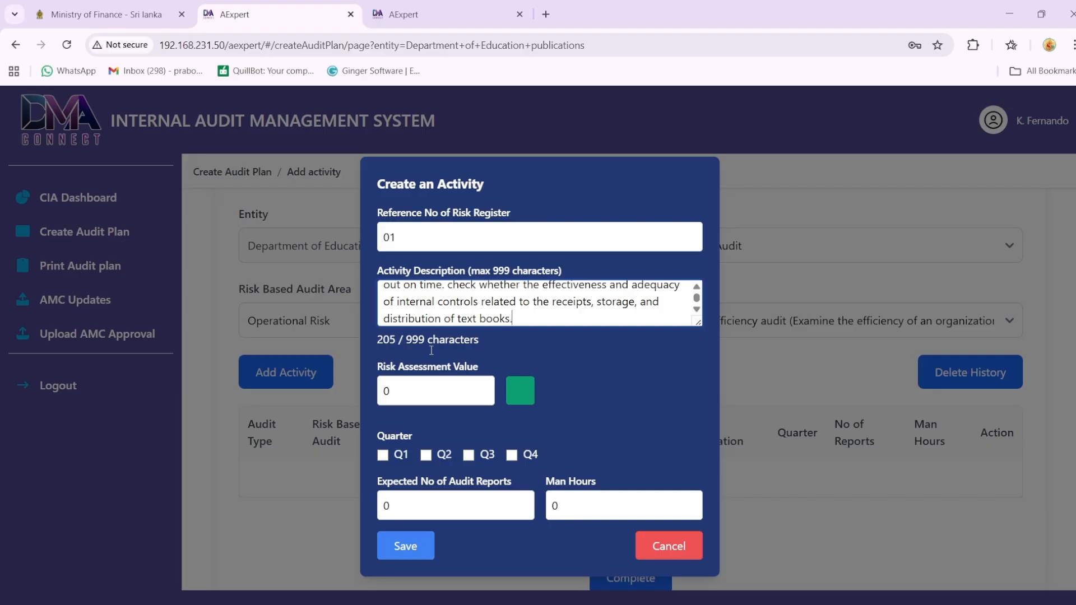
Step: Try risk assessment values of 25, 36, 75 and 101 for the activity
{"action": "left_click", "coordinate": [400, 393]}
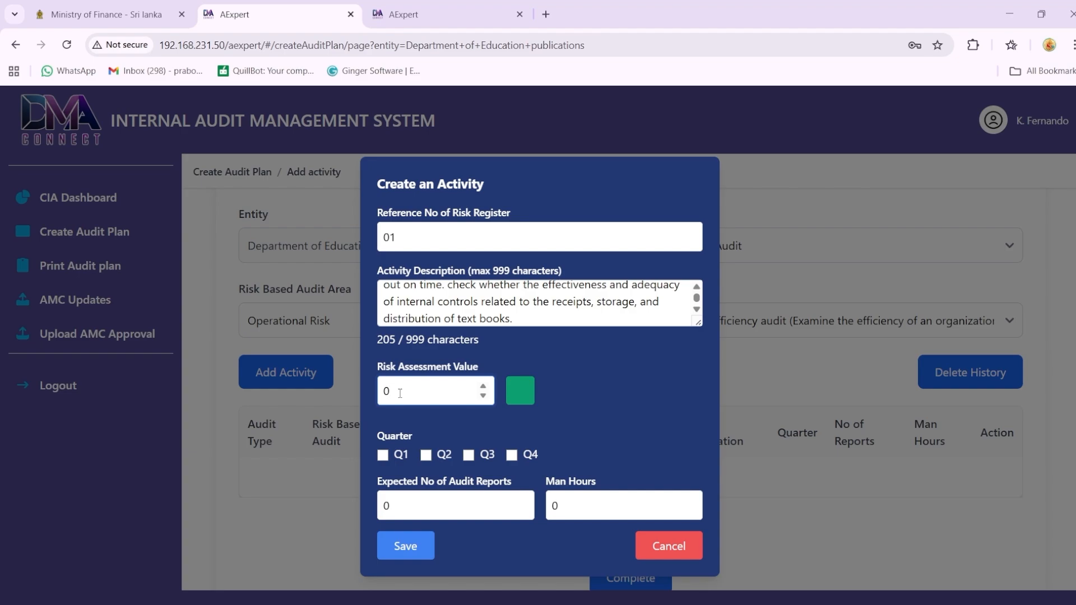
{"action": "type", "text": "25"}
{"action": "left_click_drag", "start_coordinate": [399, 393], "coordinate": [371, 397]}
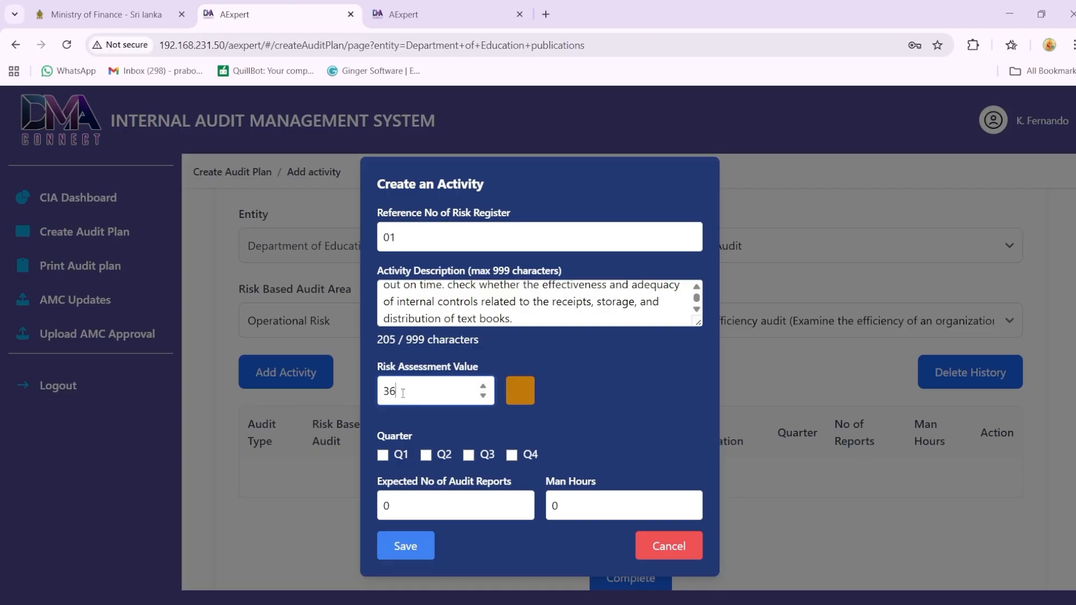
{"action": "left_click_drag", "start_coordinate": [404, 392], "coordinate": [381, 393]}
{"action": "type", "text": "75"}
{"action": "type", "text": "101"}
Step: Set the activity's risk assessment value to 90 and schedule it for quarter Q2
{"action": "mouse_move", "coordinate": [380, 394]}
{"action": "left_mouse_down"}
{"action": "mouse_move", "coordinate": [413, 389]}
{"action": "mouse_move", "coordinate": [386, 391]}
{"action": "left_mouse_up"}
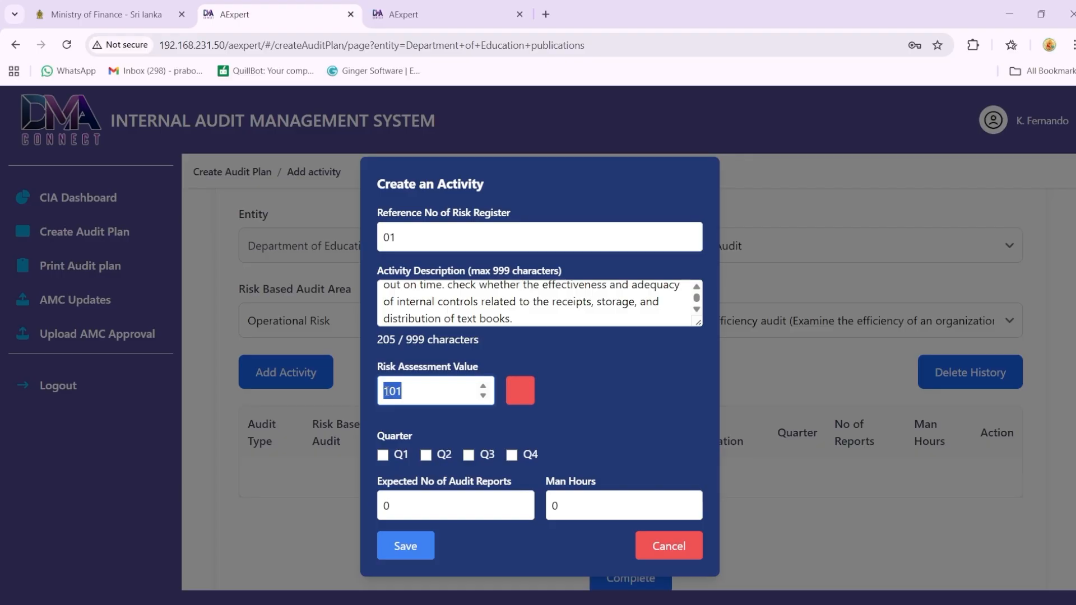
{"action": "type", "text": "90"}
{"action": "left_click", "coordinate": [427, 455]}
Step: Set 2 expected audit reports and 30 man hours for the activity, and save it
{"action": "left_click_drag", "start_coordinate": [405, 506], "coordinate": [379, 507]}
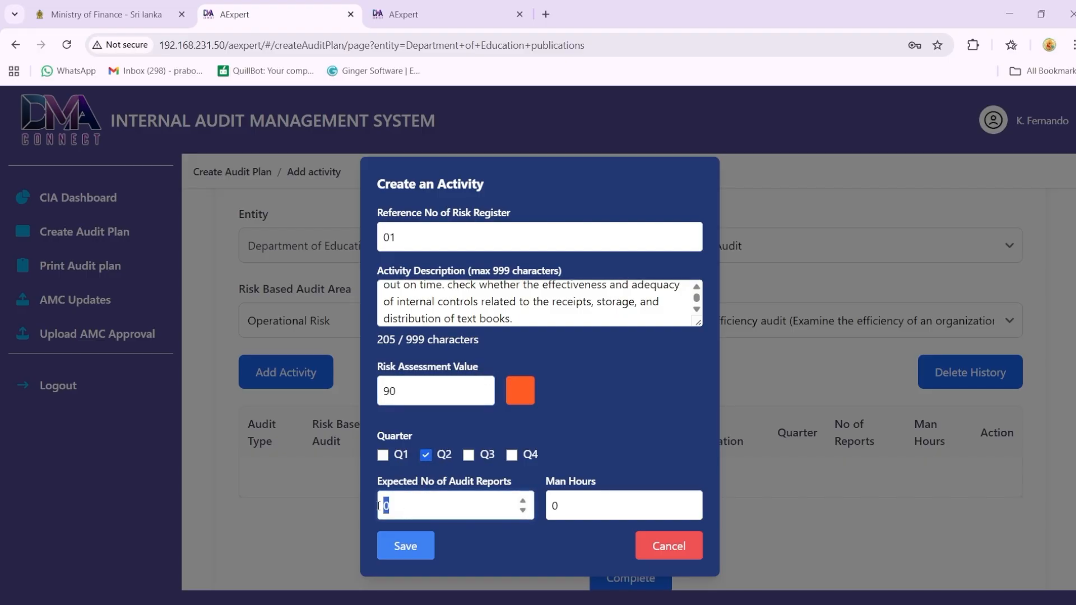
{"action": "type", "text": "2"}
{"action": "left_click", "coordinate": [552, 505]}
{"action": "double_click", "coordinate": [552, 506]}
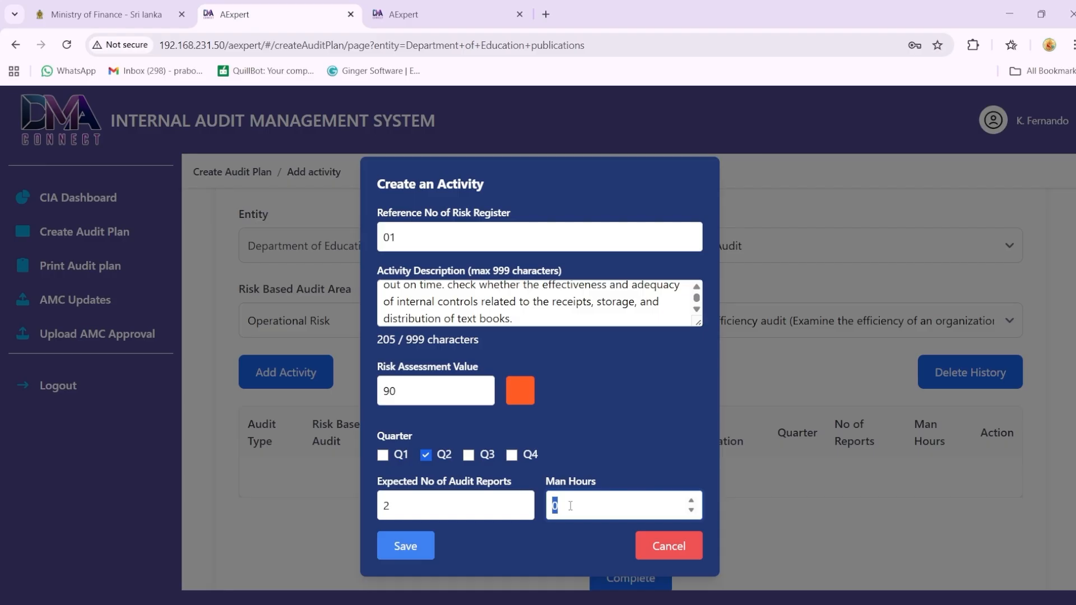
{"action": "type", "text": "30"}
{"action": "left_click", "coordinate": [426, 553]}
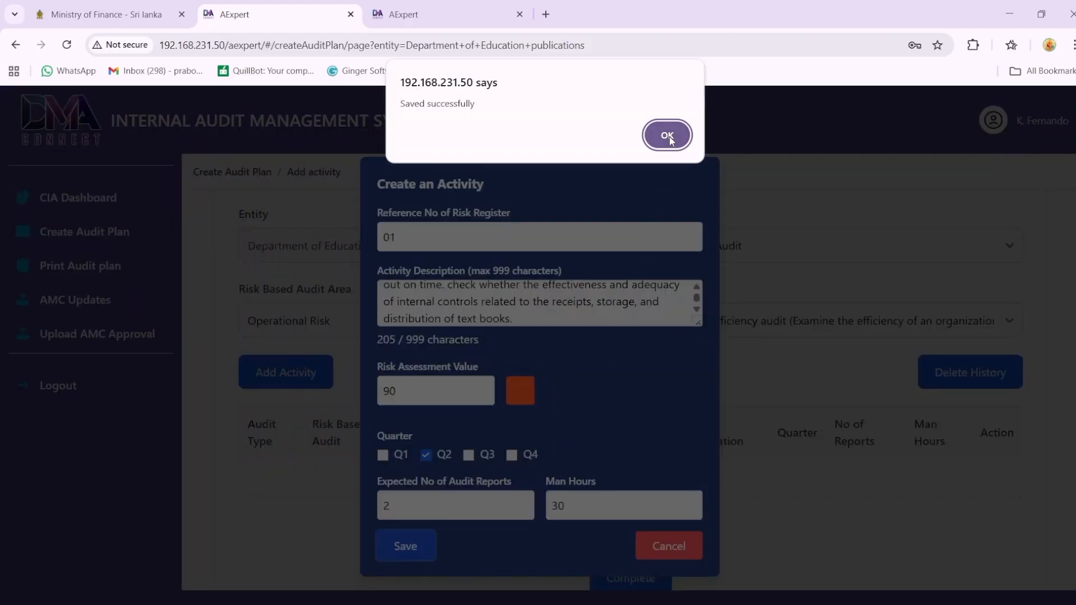
{"action": "left_click", "coordinate": [669, 134]}
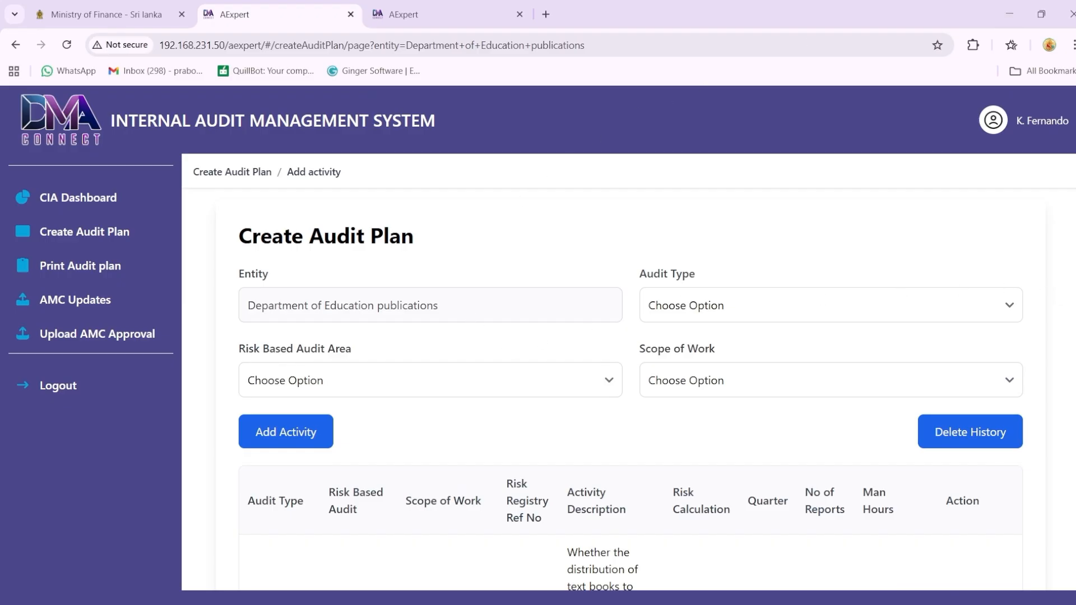
Step: Set the risk based audit area to Financial Risk, audit type to Financial Audit and scope of work to Income Statement Audit
{"action": "scroll", "coordinate": [807, 221], "scroll_direction": "down", "scroll_amount": 1}
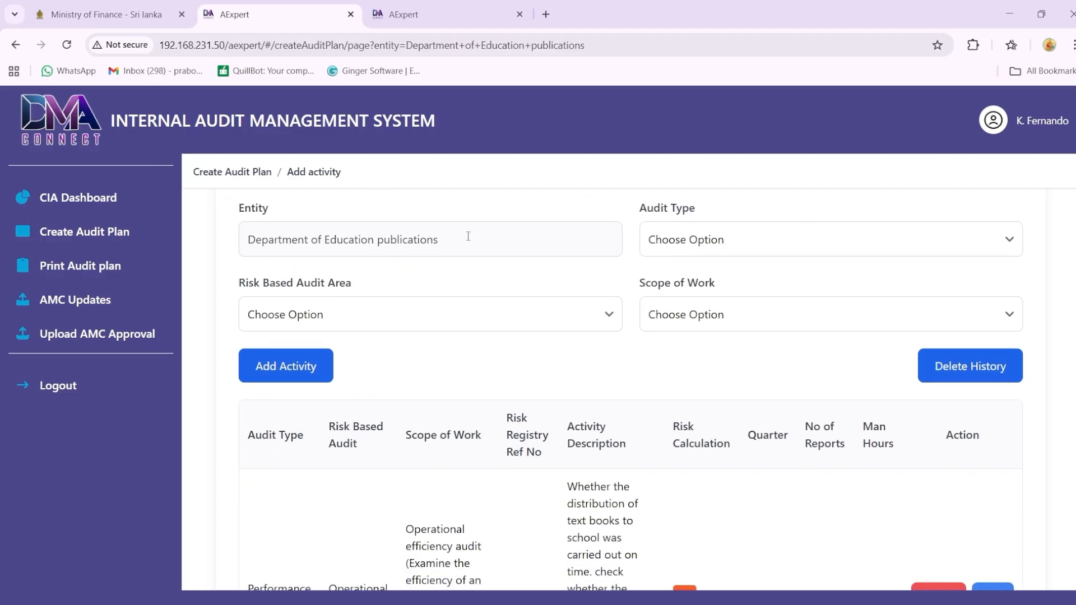
{"action": "left_click", "coordinate": [492, 317]}
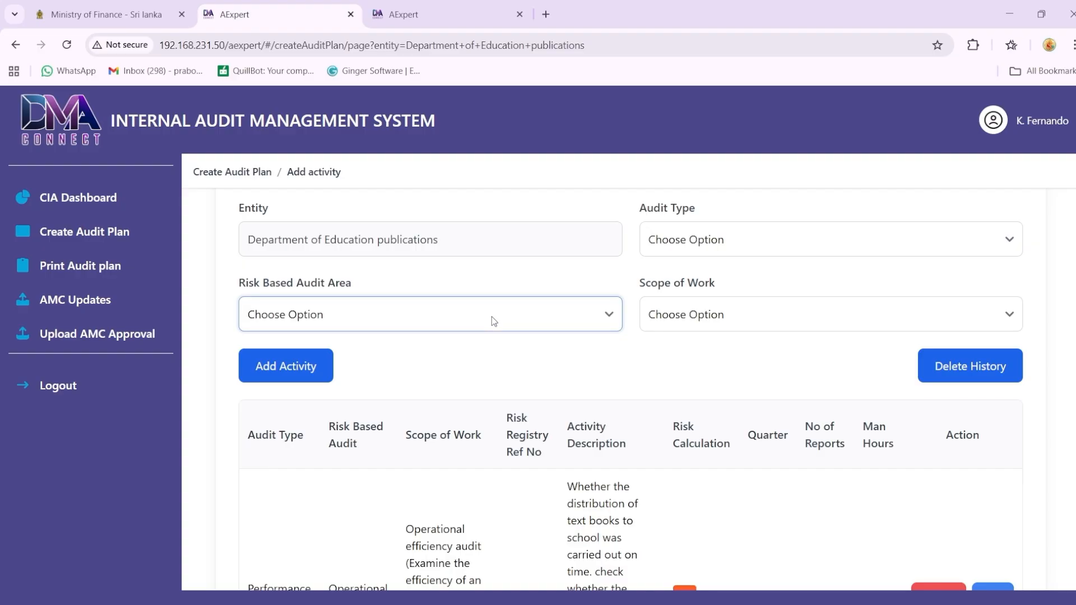
{"action": "left_click", "coordinate": [375, 374]}
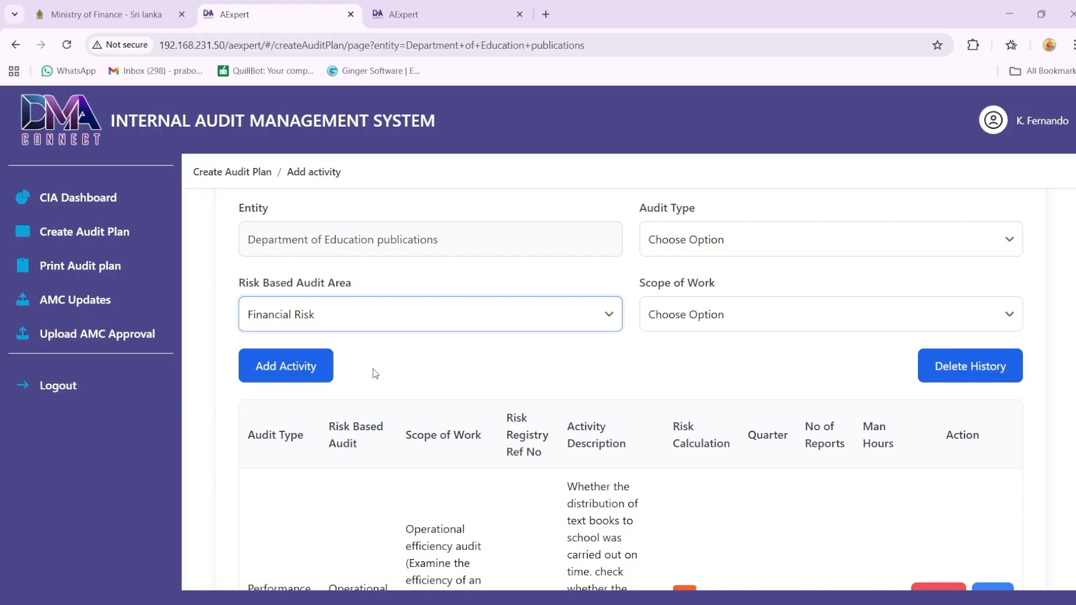
{"action": "left_click", "coordinate": [782, 241]}
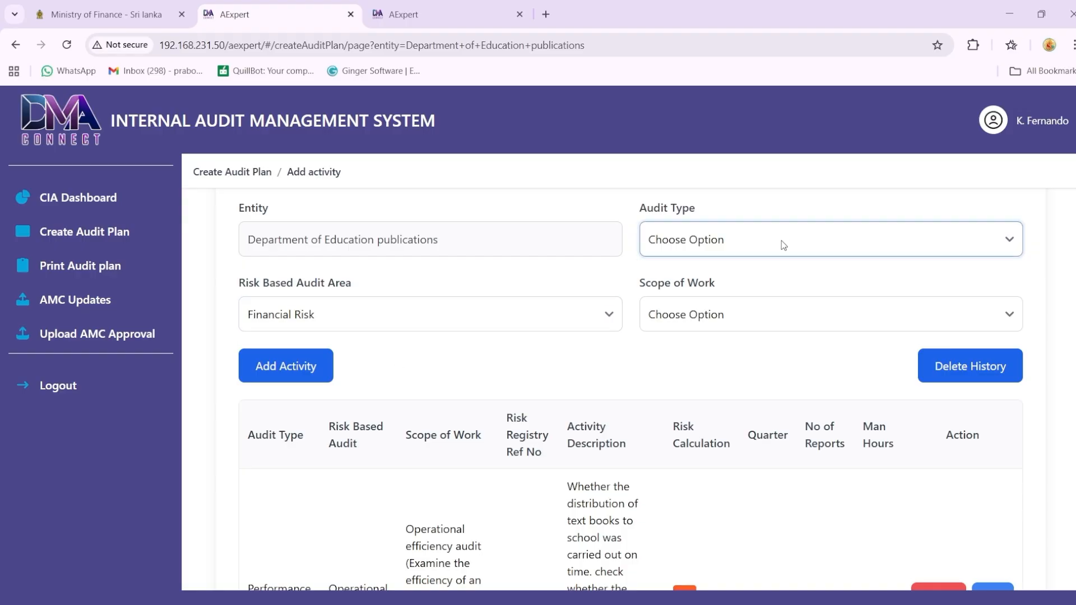
{"action": "left_click", "coordinate": [690, 289]}
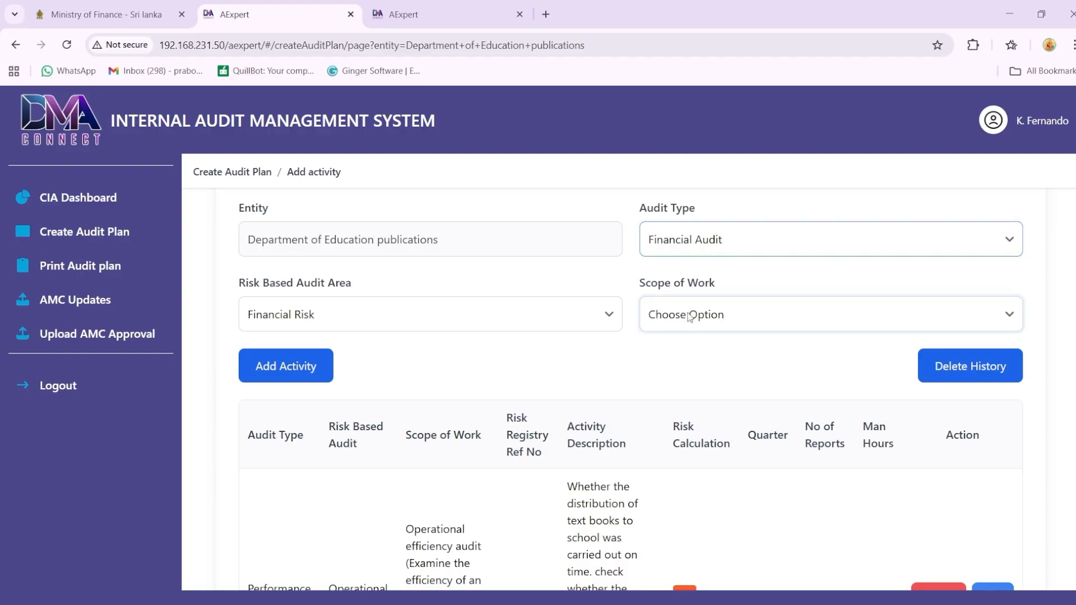
{"action": "left_click", "coordinate": [689, 316]}
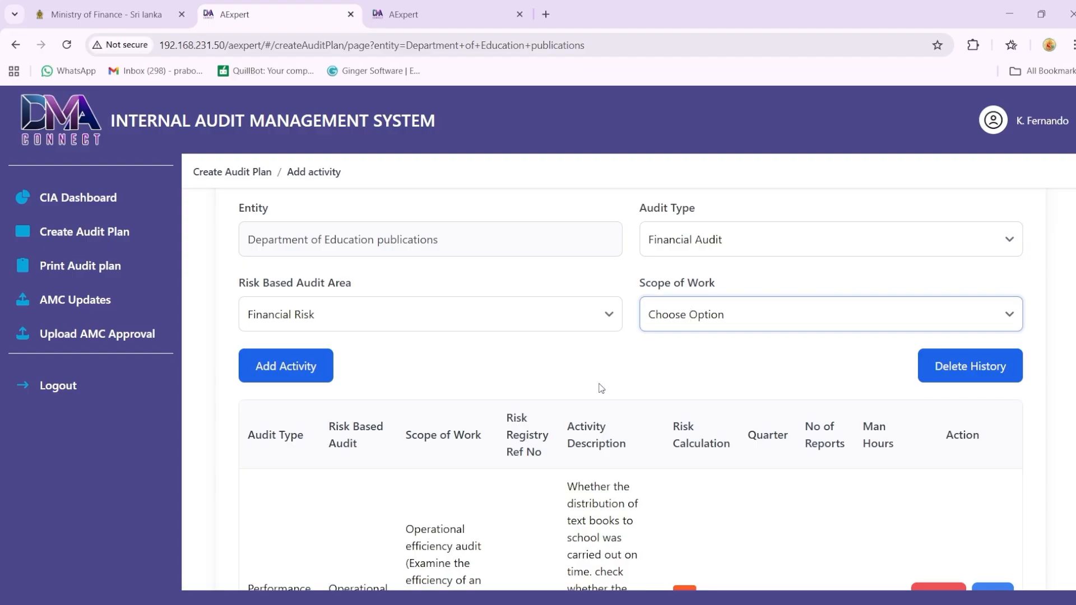
{"action": "key", "text": "Down"}
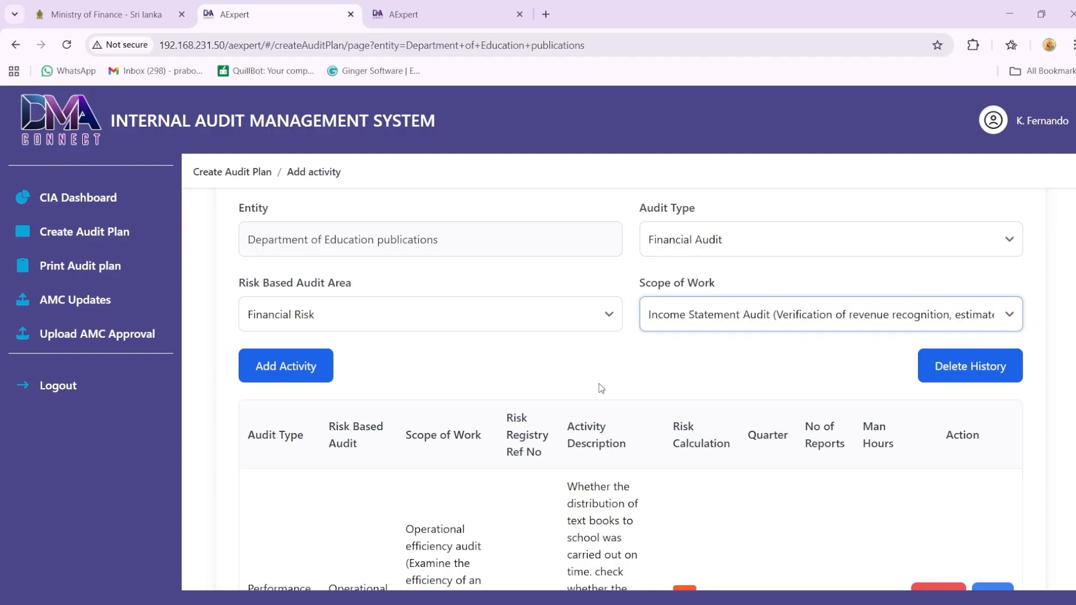
Step: Start a second activity in the audit plan with risk register reference number 02
{"action": "left_click", "coordinate": [296, 370]}
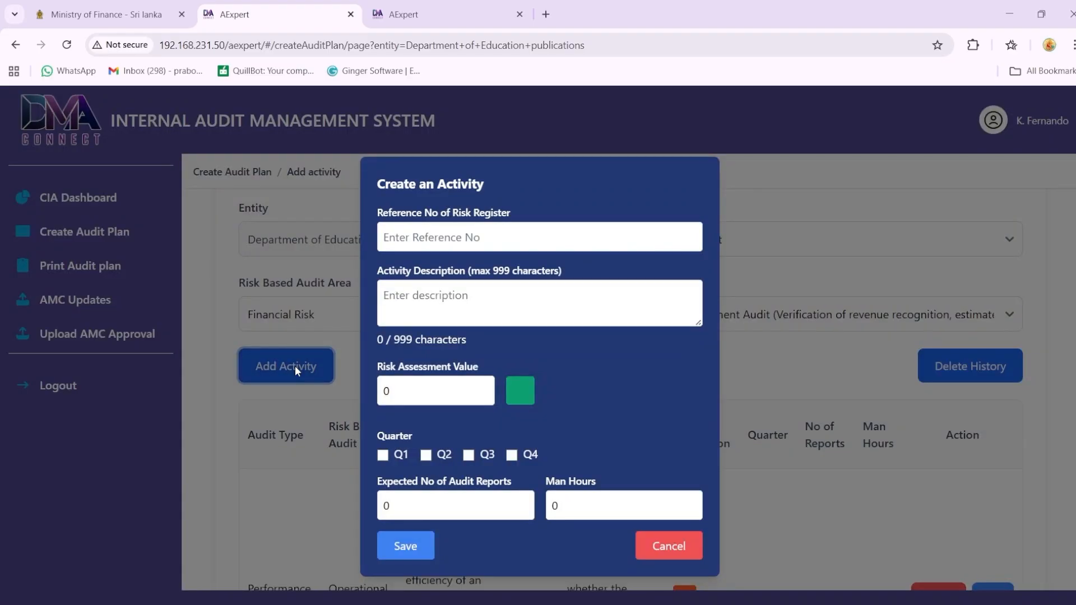
{"action": "left_click", "coordinate": [430, 240]}
{"action": "type", "text": "02"}
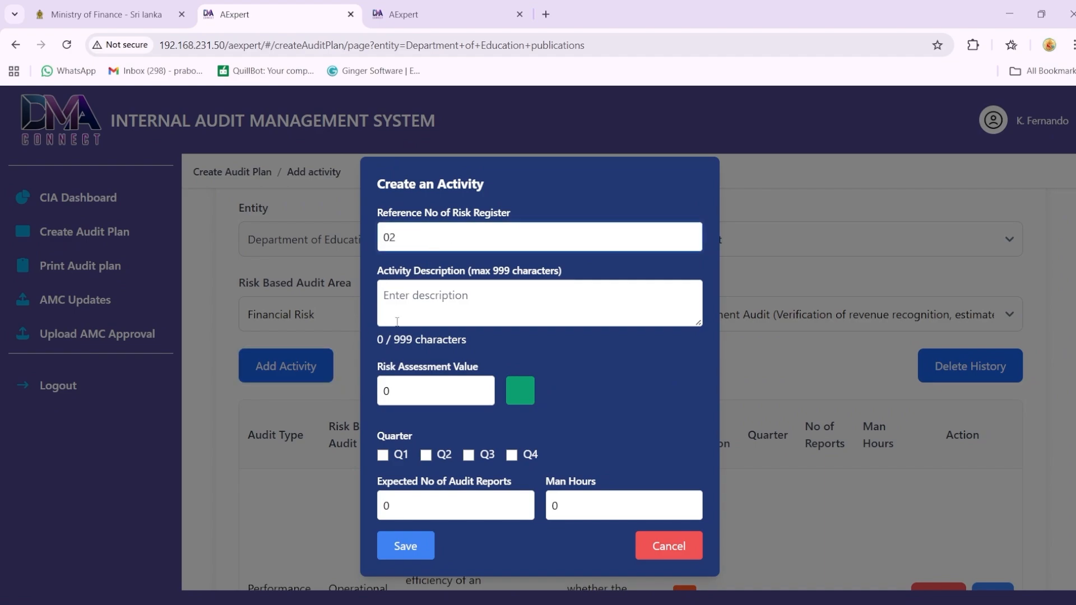
Step: Begin the second activity's description with "Verify the book sales income received is correct."
{"action": "left_click", "coordinate": [415, 297]}
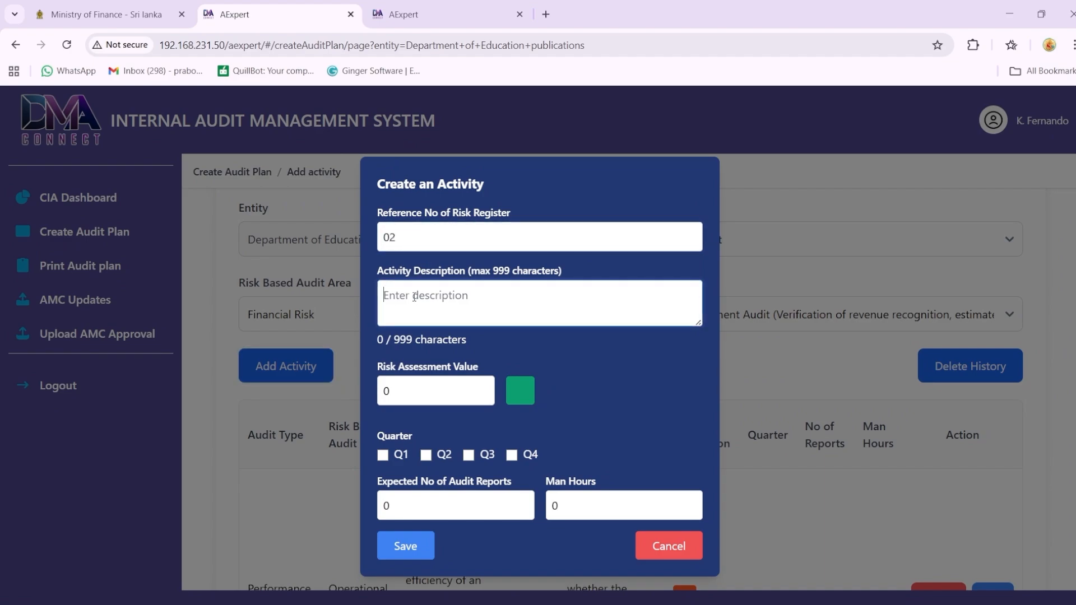
{"action": "type", "text": "Verify the "}
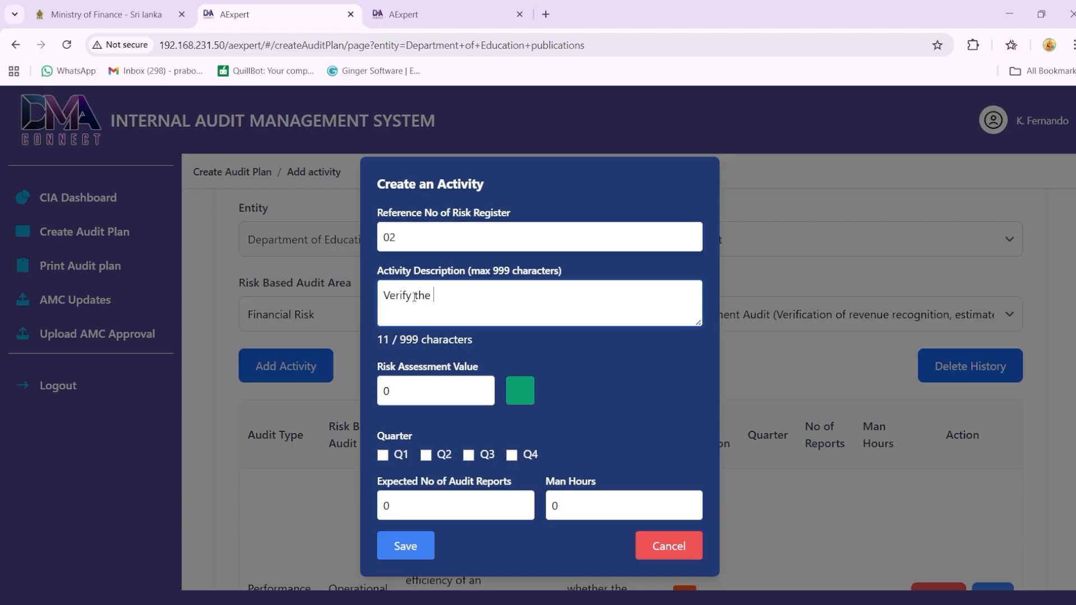
{"action": "type", "text": "book sales income re"}
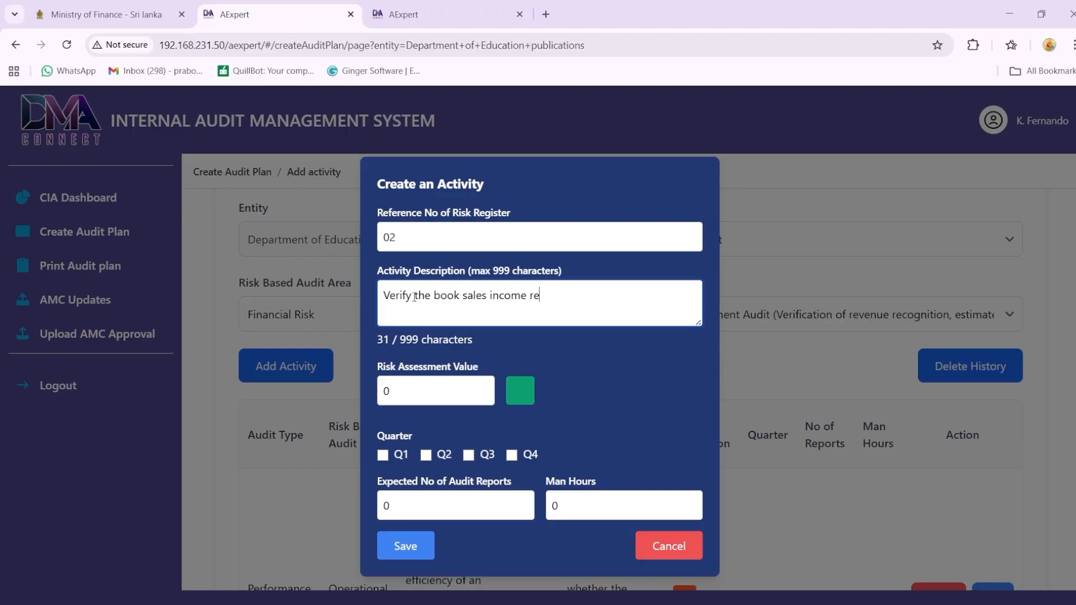
{"action": "type", "text": "ceived is correct. Timelinesss"}
Step: Continue the second activity's description with "Timeliness of transferring funds from all isalnd wide sales centers to main bank account."
{"action": "key", "text": "BackSpace"}
{"action": "type", "text": "of "}
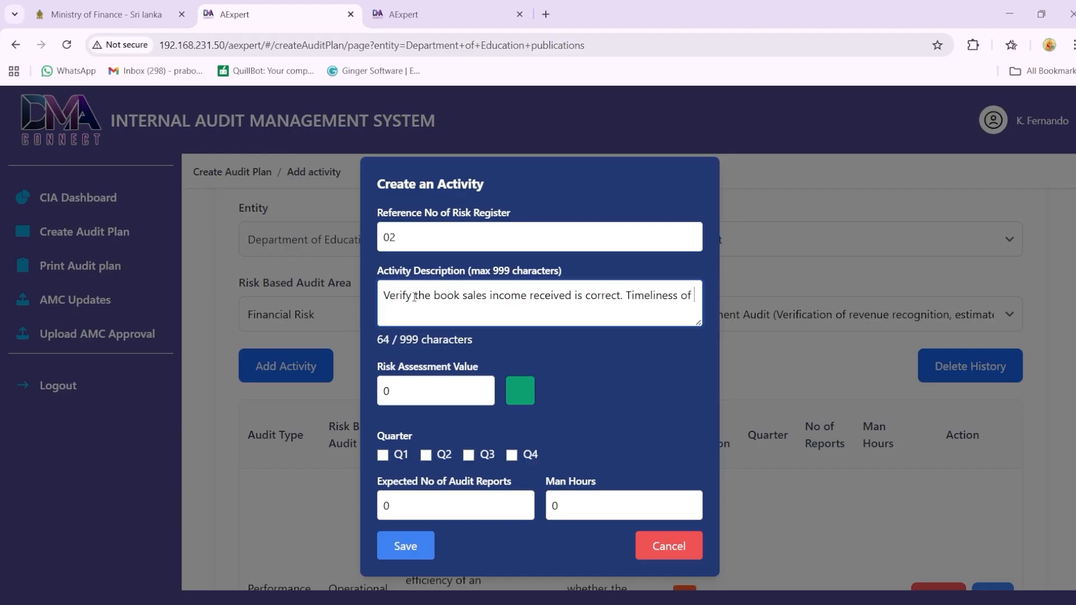
{"action": "type", "text": "transferring funds from a"}
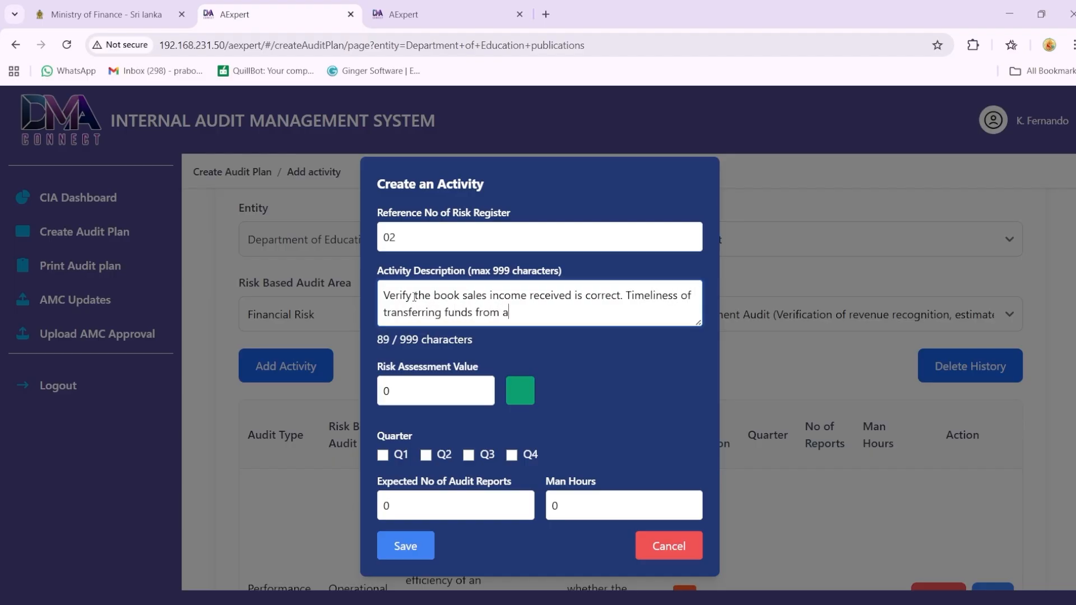
{"action": "type", "text": "ll isalnd wide sales"}
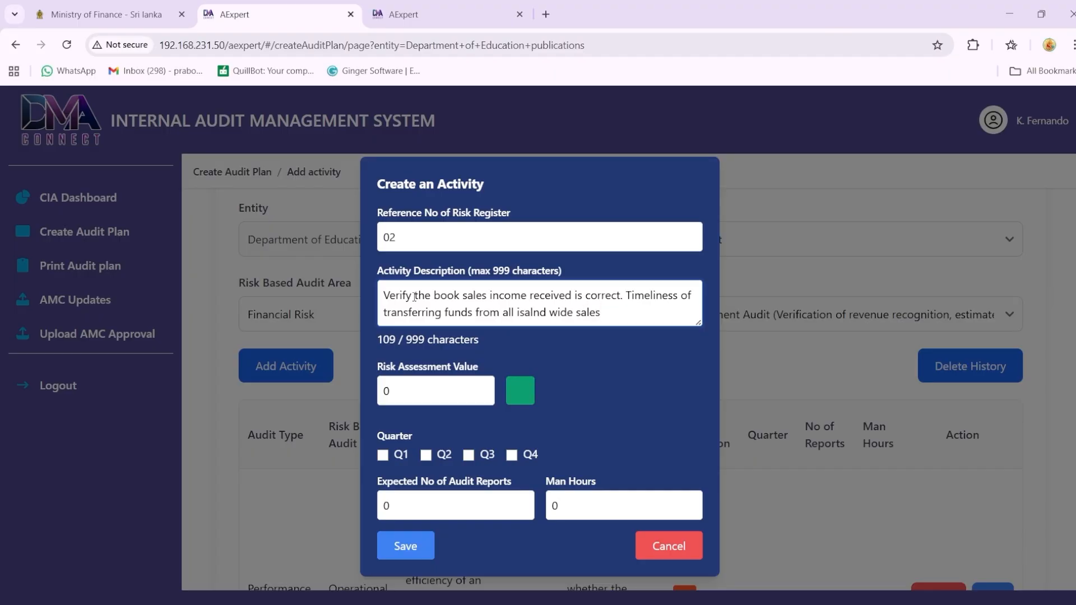
{"action": "type", "text": " centers to main bank acc"}
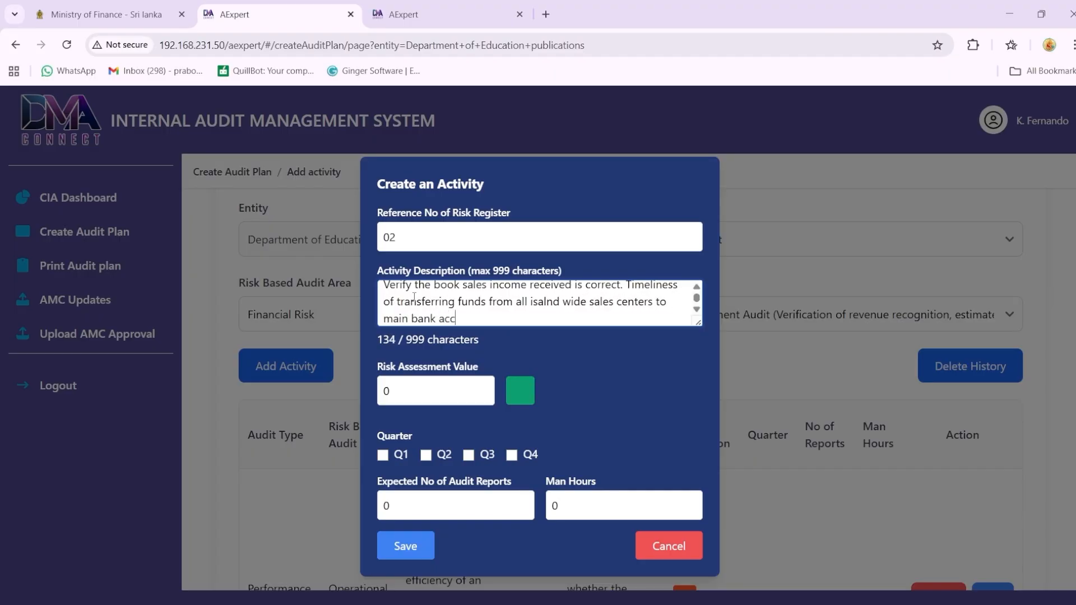
{"action": "type", "text": "ount. Check the effectiveness of mechan"}
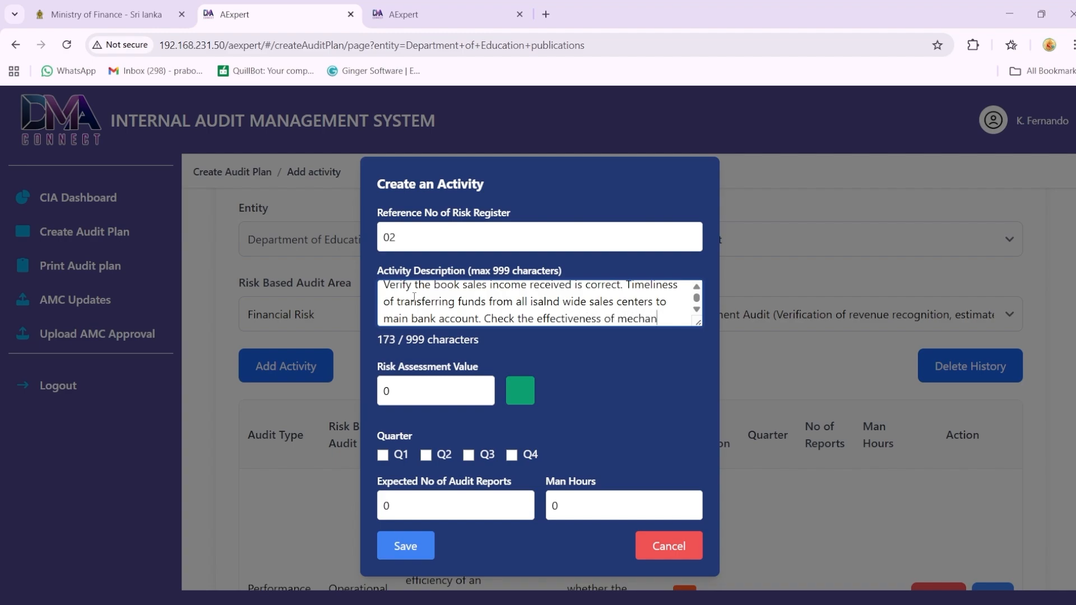
{"action": "type", "text": "ism used to re"}
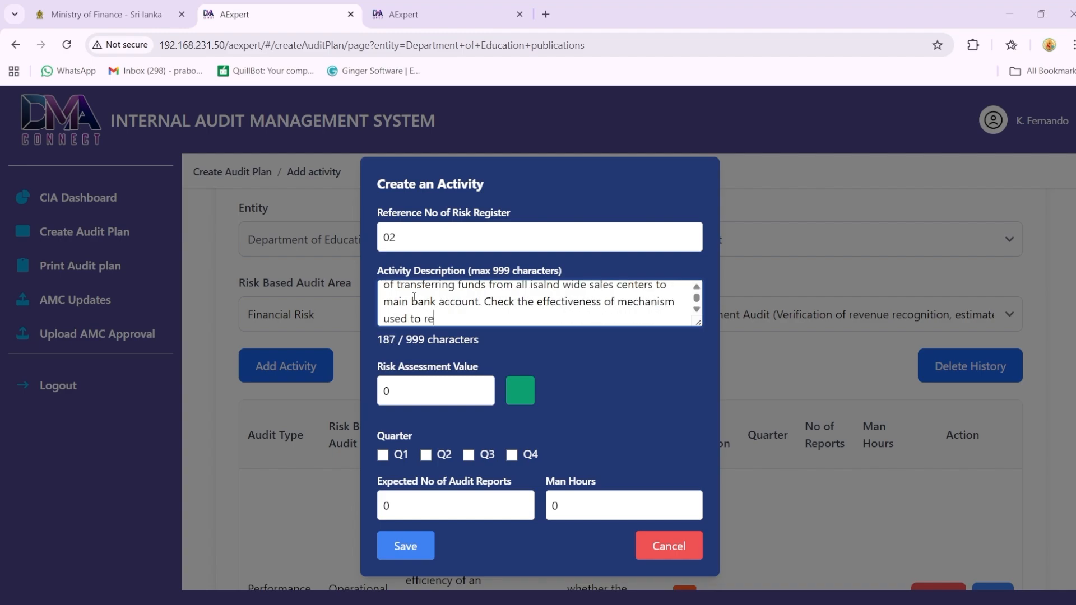
{"action": "type", "text": "concile the deposited"}
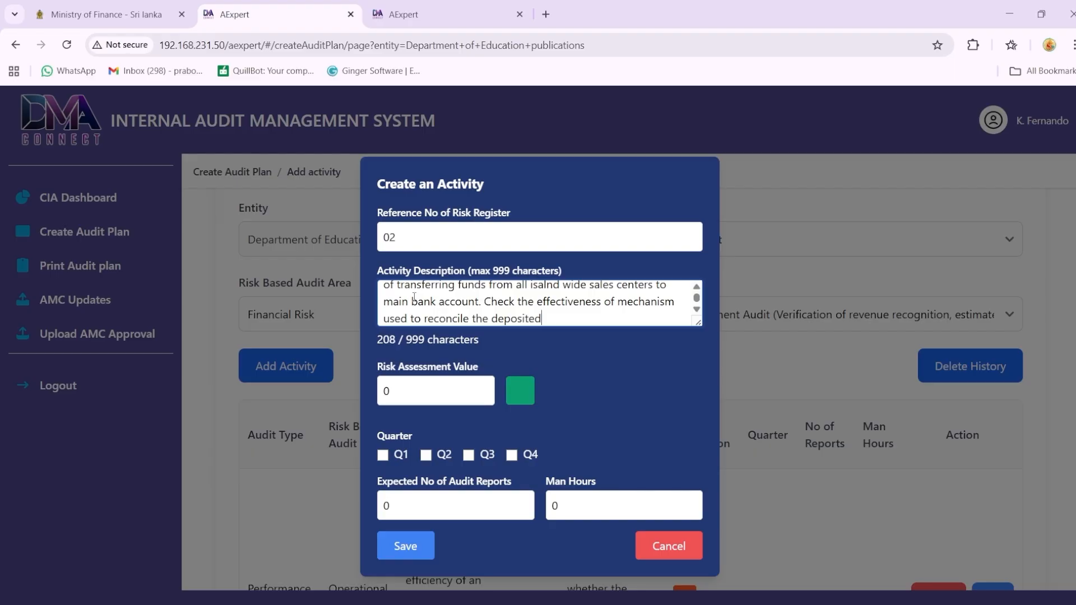
{"action": "type", "text": " amount with the offi"}
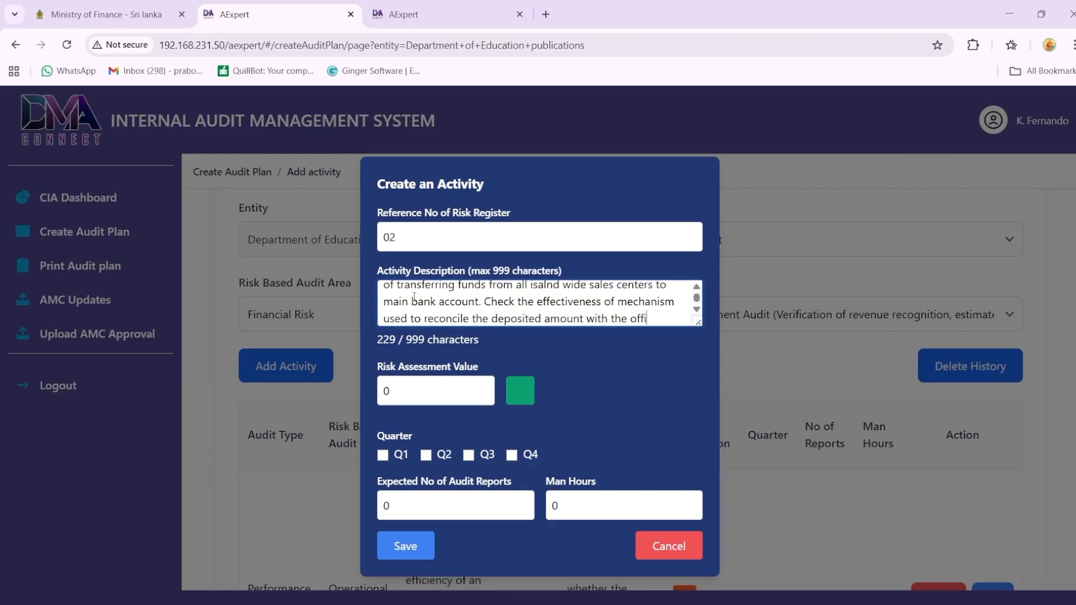
{"action": "type", "text": "cial receipts."}
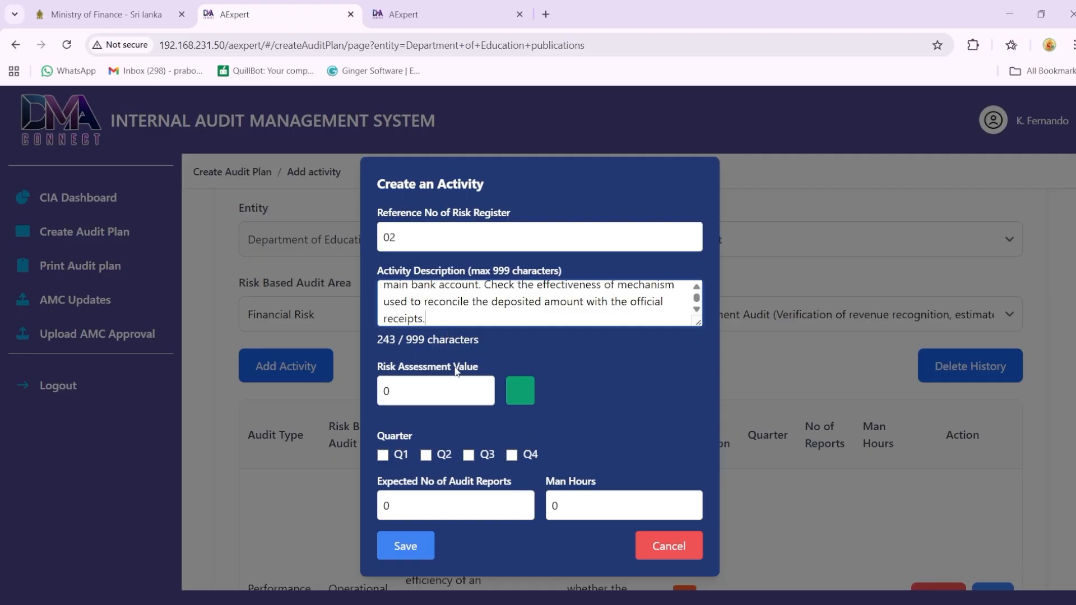
Step: Set the second activity's risk assessment value to 55 and assign it to quarter Q3
{"action": "left_click", "coordinate": [427, 400]}
{"action": "key", "text": "BackSpace"}
{"action": "type", "text": "1"}
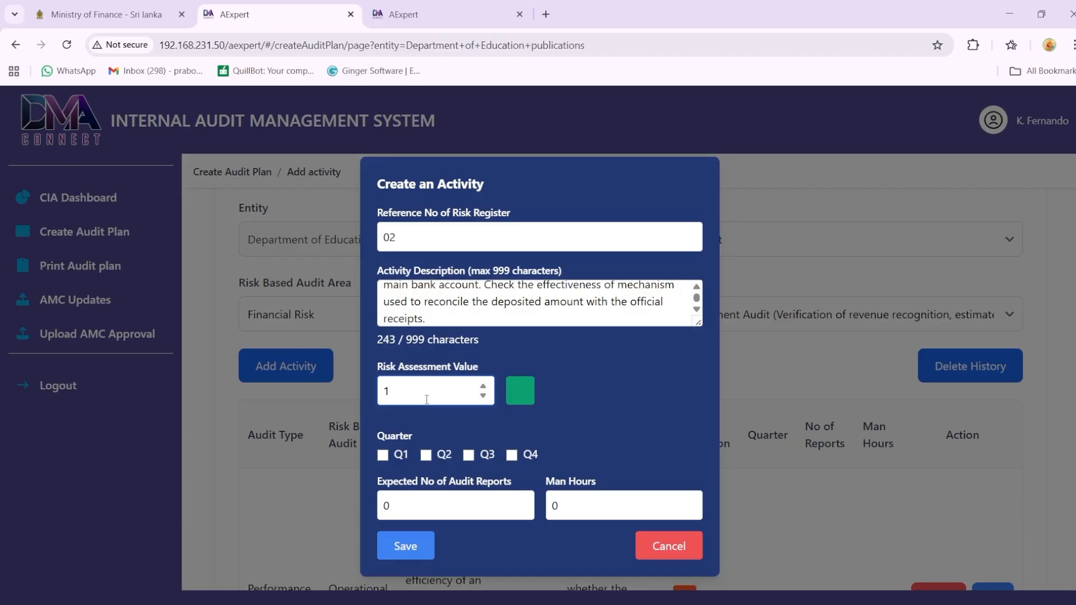
{"action": "type", "text": "5"}
{"action": "key", "text": "BackSpace"}
{"action": "left_click_drag", "start_coordinate": [412, 397], "coordinate": [375, 395]}
{"action": "type", "text": "55"}
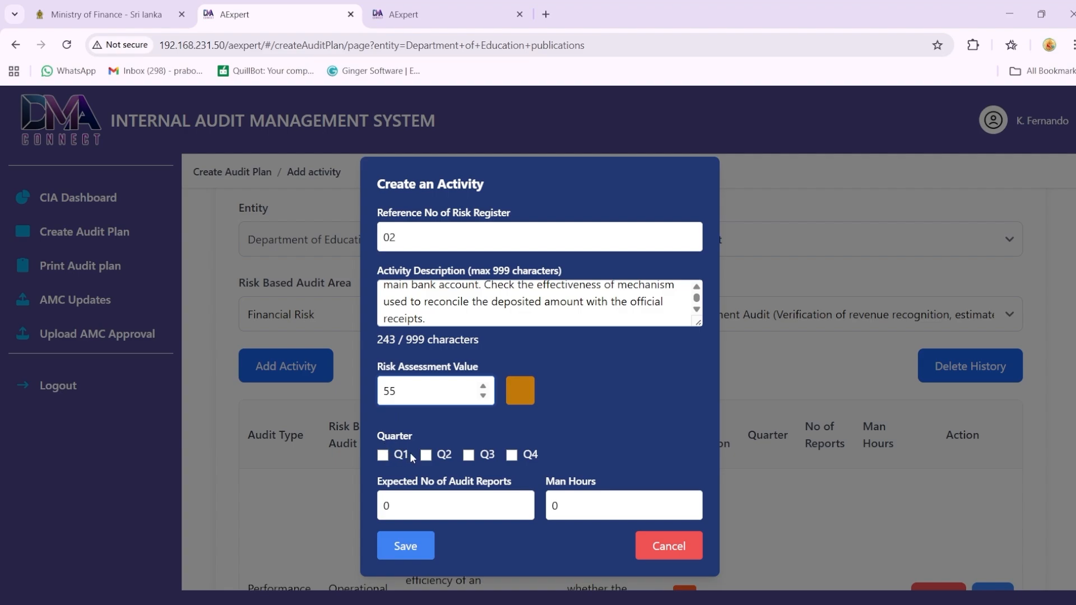
{"action": "left_click", "coordinate": [469, 455]}
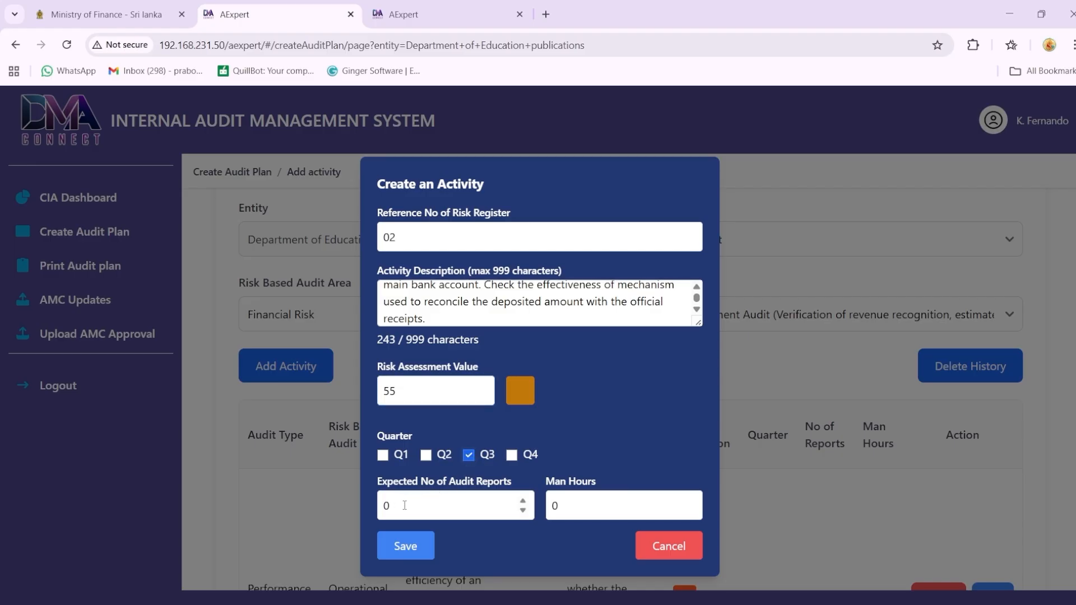
Step: Set 1 expected audit report and 40 man hours for the second activity, and save it
{"action": "left_click_drag", "start_coordinate": [395, 506], "coordinate": [380, 506]}
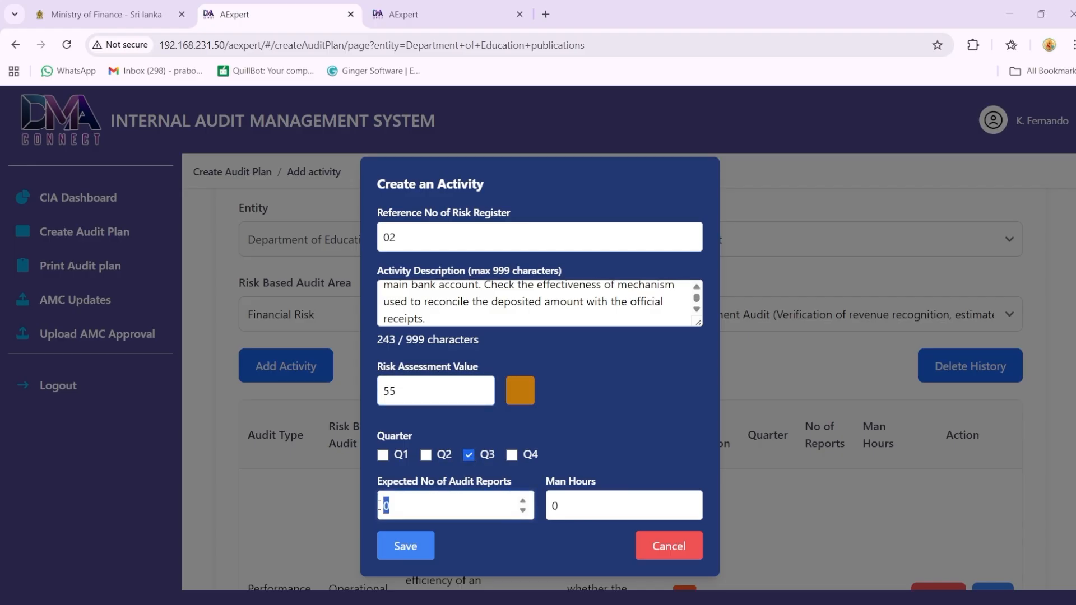
{"action": "type", "text": "1"}
{"action": "left_click_drag", "start_coordinate": [558, 506], "coordinate": [547, 507]}
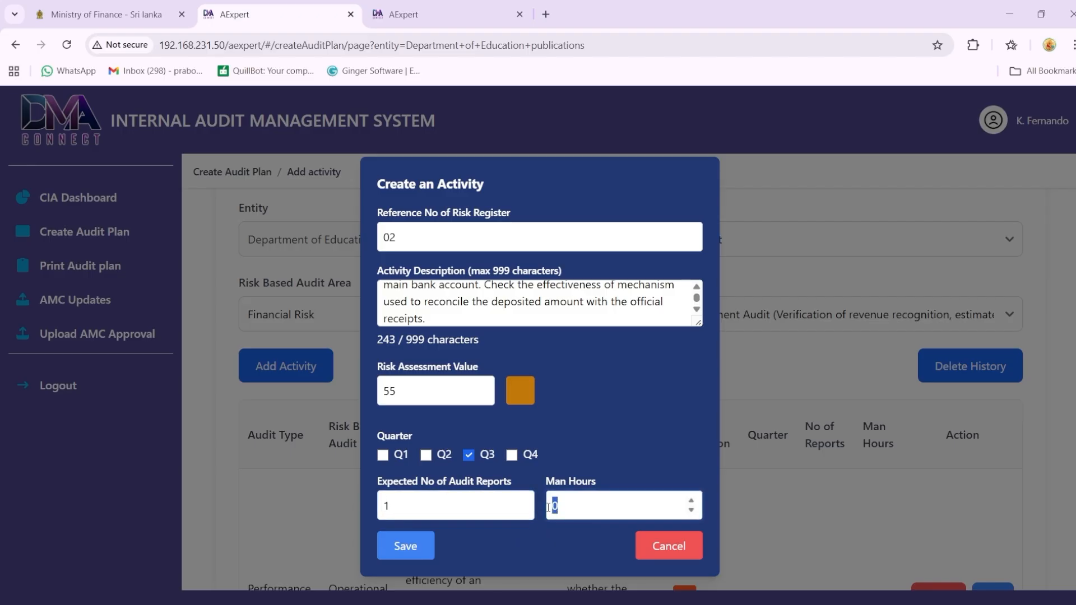
{"action": "type", "text": "40"}
{"action": "left_click", "coordinate": [417, 550]}
{"action": "left_click", "coordinate": [665, 134]}
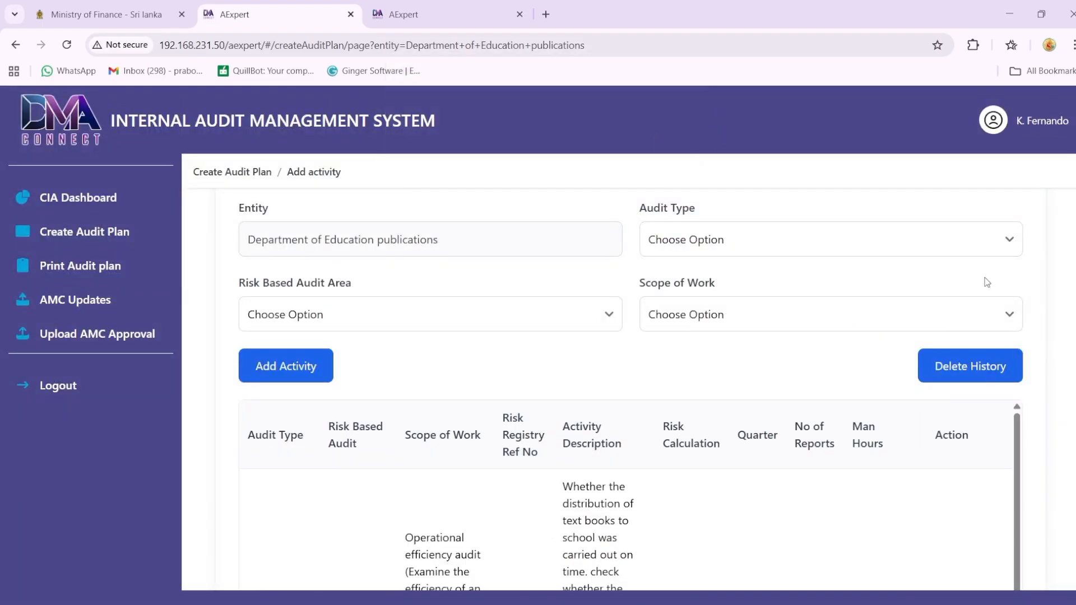
Step: Set the risk based audit area to Compliance & Legal Risk, audit type to Compliance Audit and scope of work to Regulatory Compliance Audit
{"action": "scroll", "coordinate": [986, 336], "scroll_direction": "down", "scroll_amount": 10}
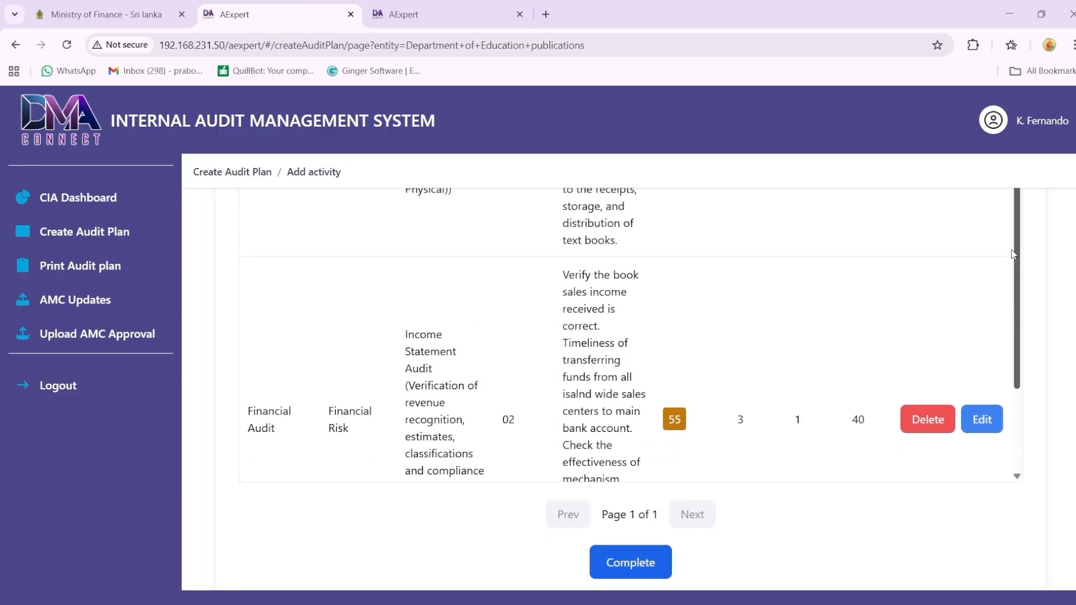
{"action": "scroll", "coordinate": [1031, 351], "scroll_direction": "down", "scroll_amount": 1}
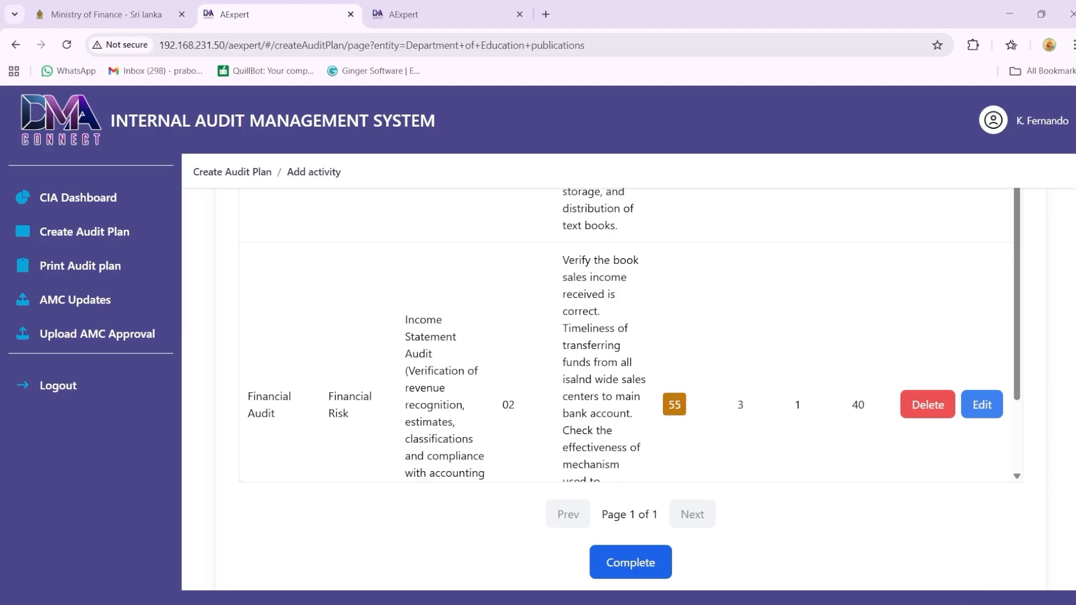
{"action": "scroll", "coordinate": [675, 224], "scroll_direction": "up", "scroll_amount": 10}
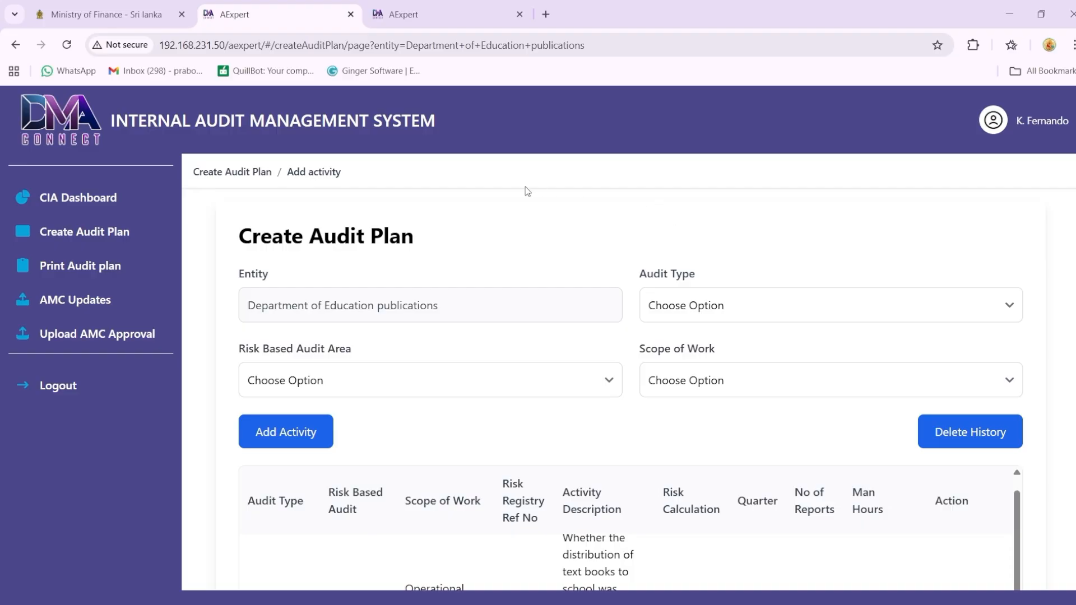
{"action": "left_click", "coordinate": [585, 384]}
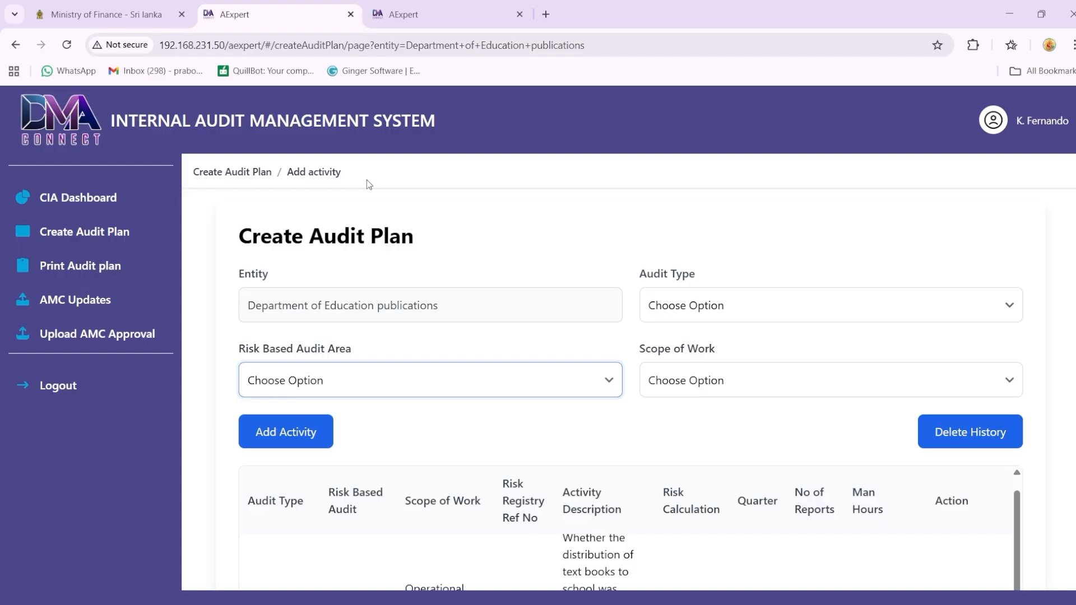
{"action": "key", "text": "Down"}
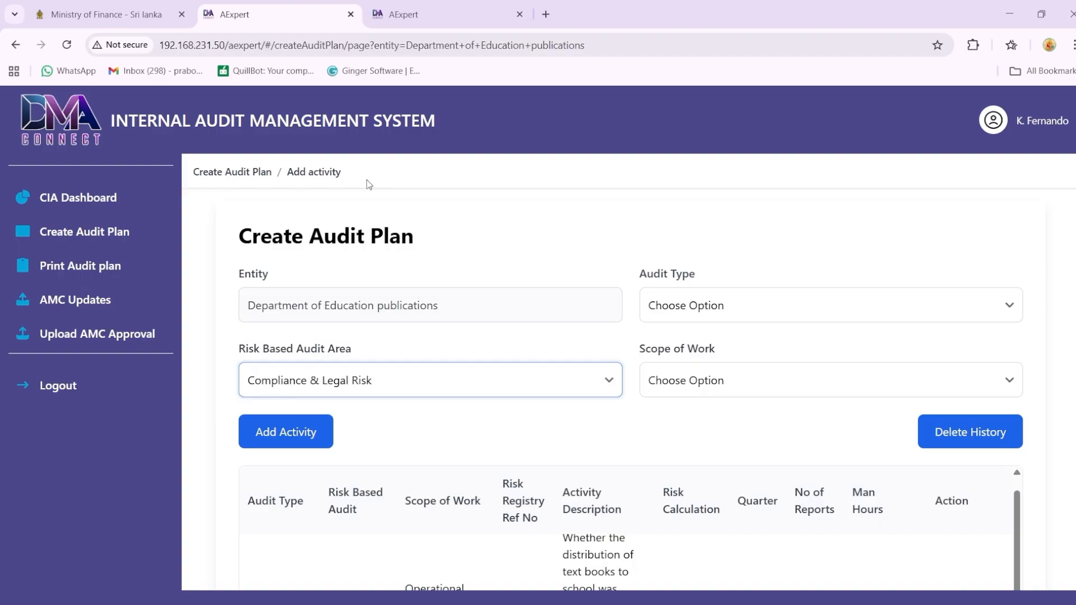
{"action": "left_click", "coordinate": [714, 306]}
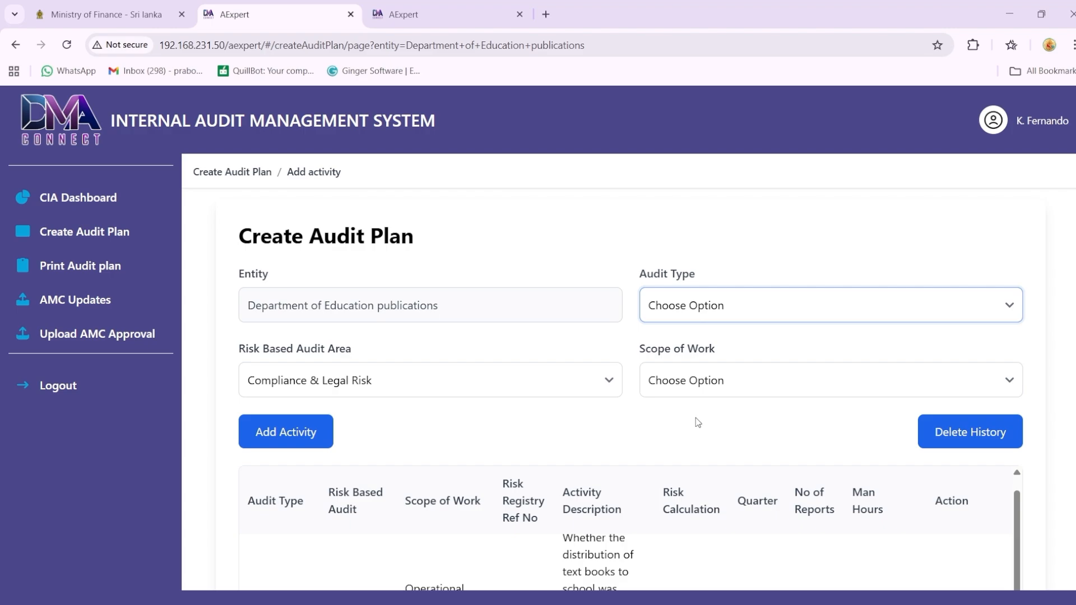
{"action": "key", "text": "Down"}
{"action": "left_click", "coordinate": [695, 388]}
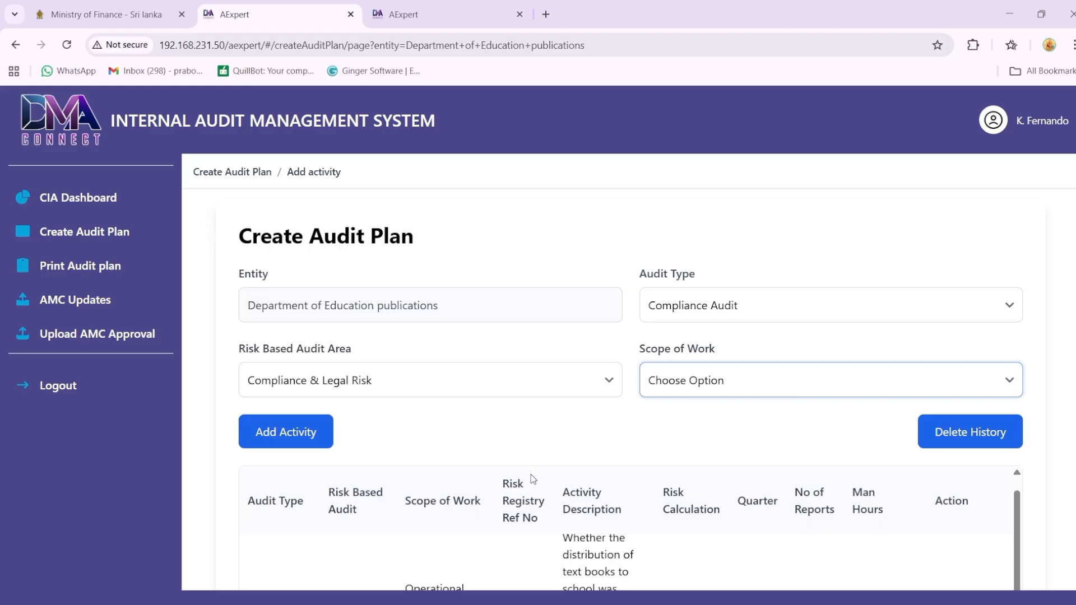
{"action": "key", "text": "Down"}
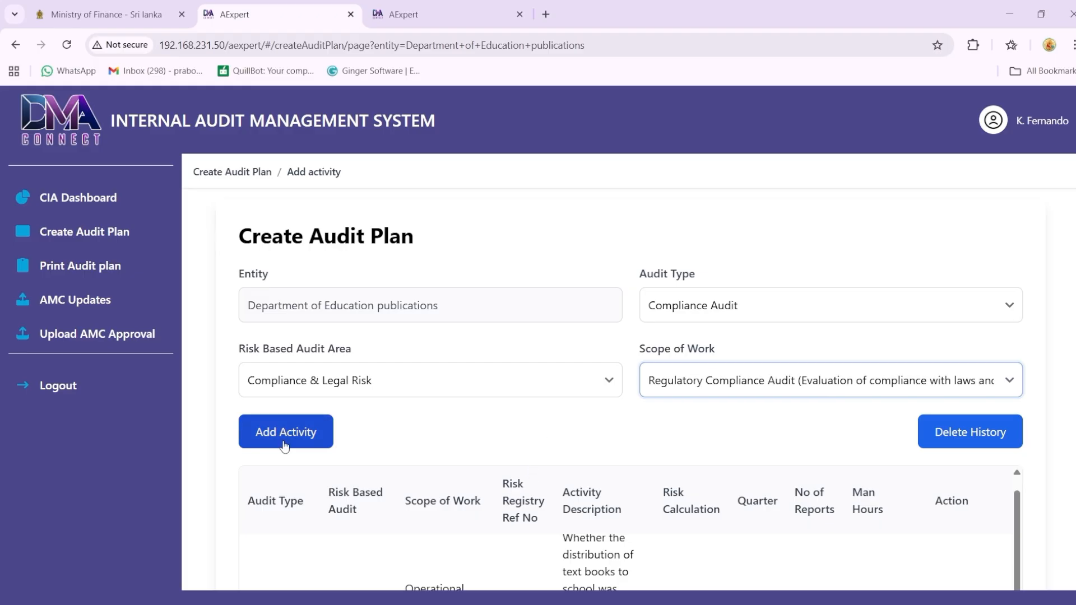
Step: Start a third activity in the audit plan with risk register reference number 03
{"action": "left_click", "coordinate": [284, 447]}
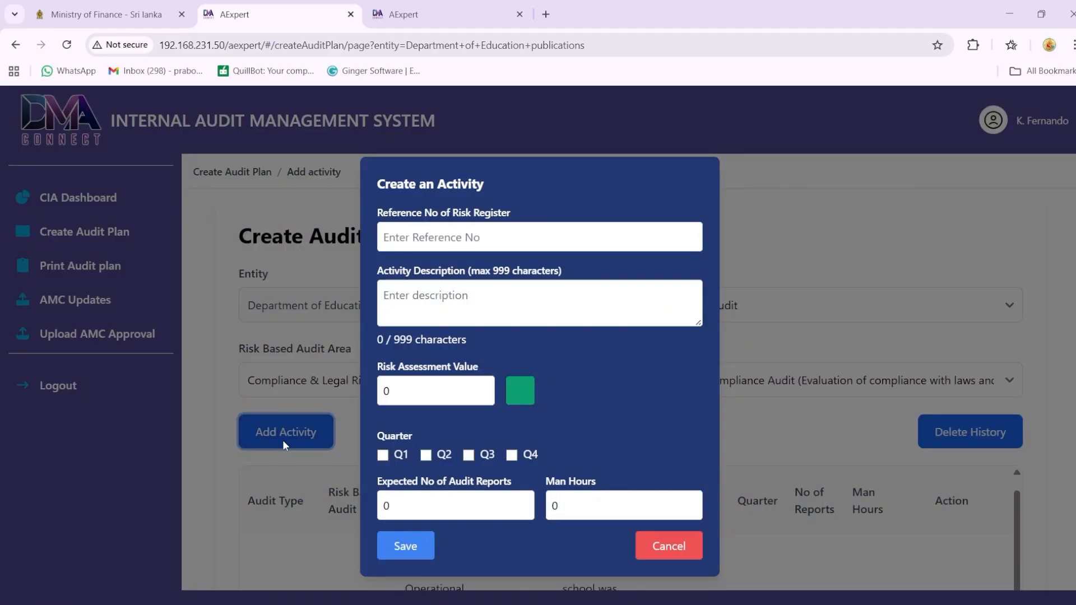
{"action": "left_click", "coordinate": [427, 239]}
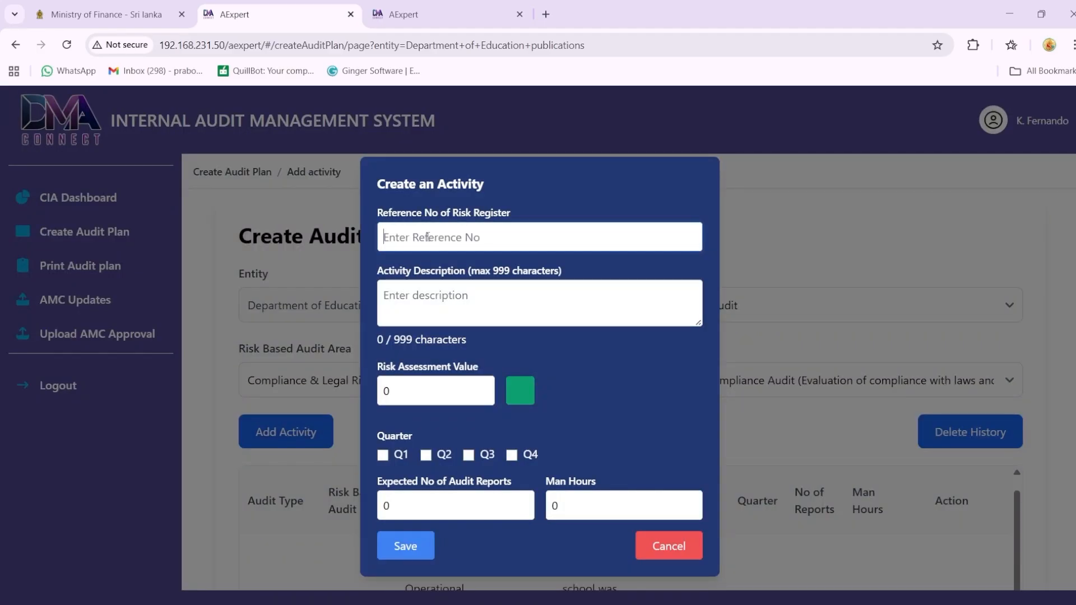
{"action": "type", "text": "03"}
Step: Describe the third activity as "Verify whether the payment of allowances to distribution staff has been made in compliance with the relevant circulars."
{"action": "left_click", "coordinate": [419, 303]}
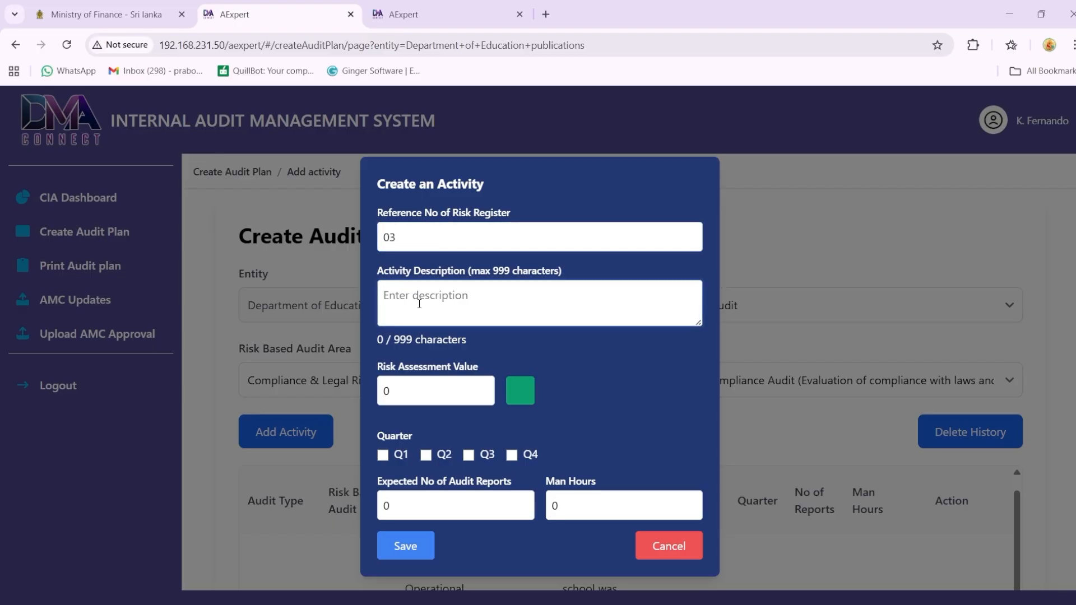
{"action": "type", "text": "Verify whether the payment"}
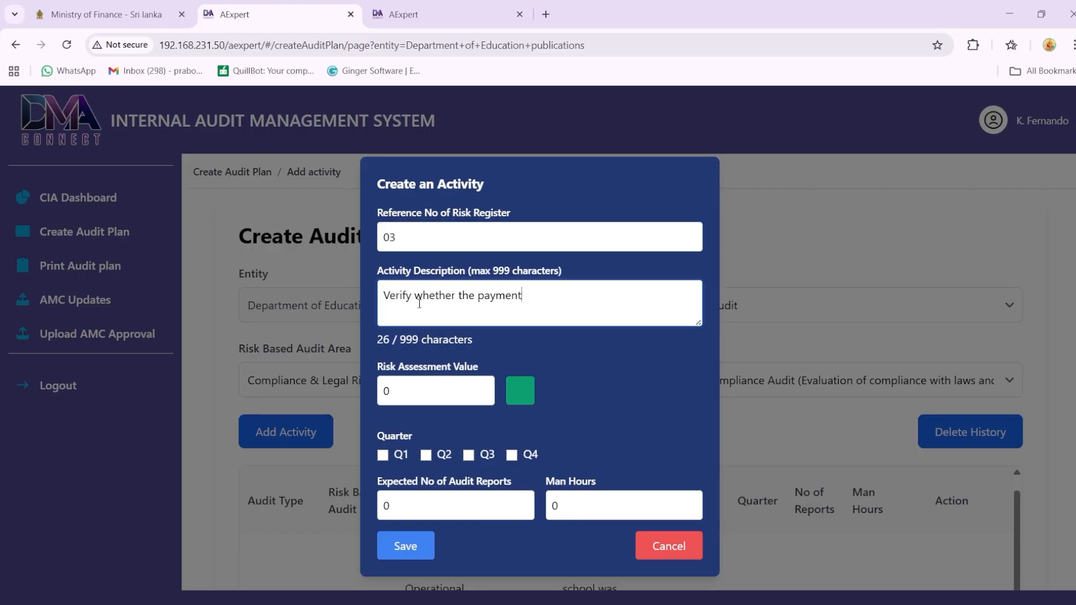
{"action": "type", "text": " of allowances to distr"}
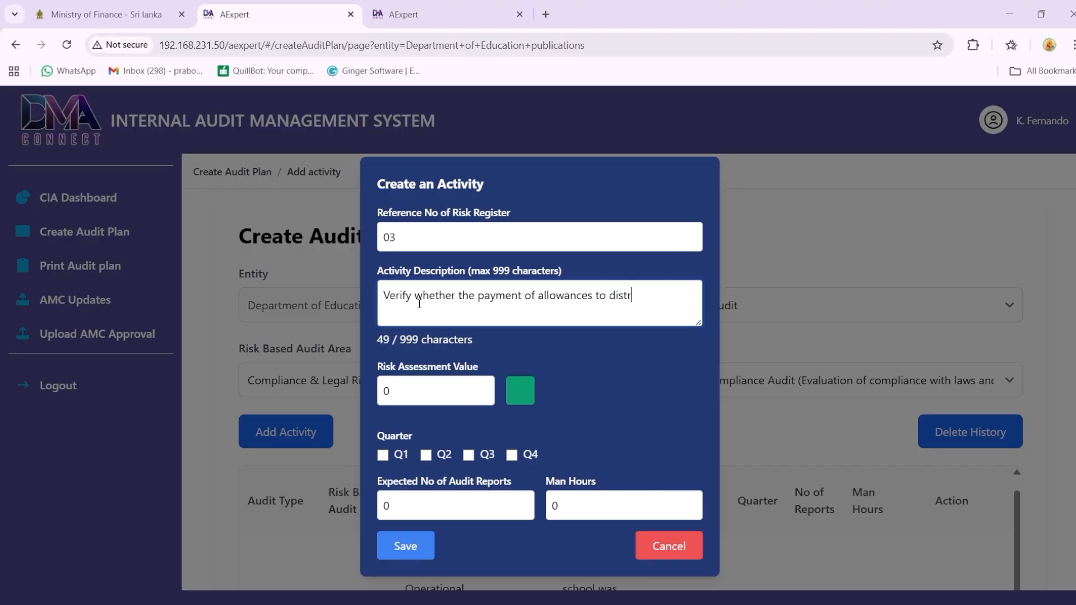
{"action": "type", "text": "ibution staff has been made in"}
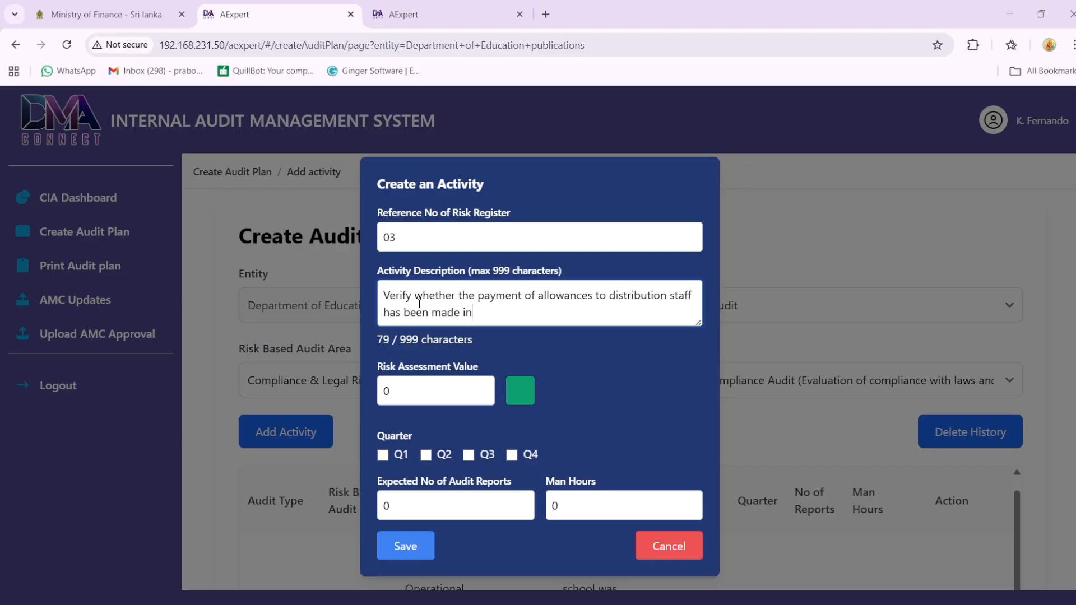
{"action": "type", "text": " compliance with the relevant circulars."}
Step: Set the third activity's risk assessment value to 30 and assign it to quarter Q2
{"action": "double_click", "coordinate": [385, 393]}
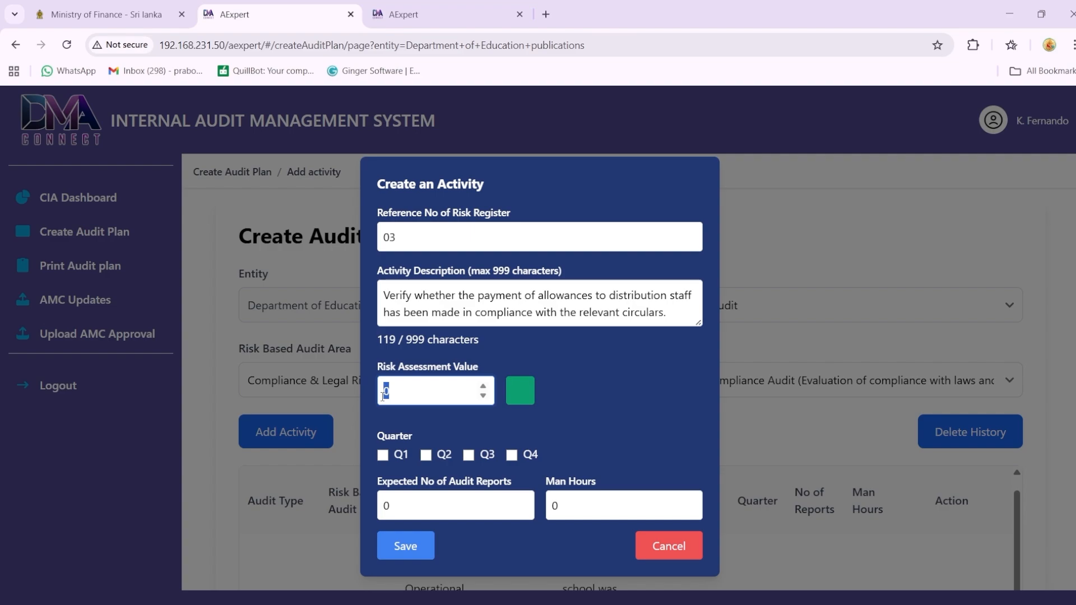
{"action": "type", "text": "3"}
{"action": "type", "text": "0"}
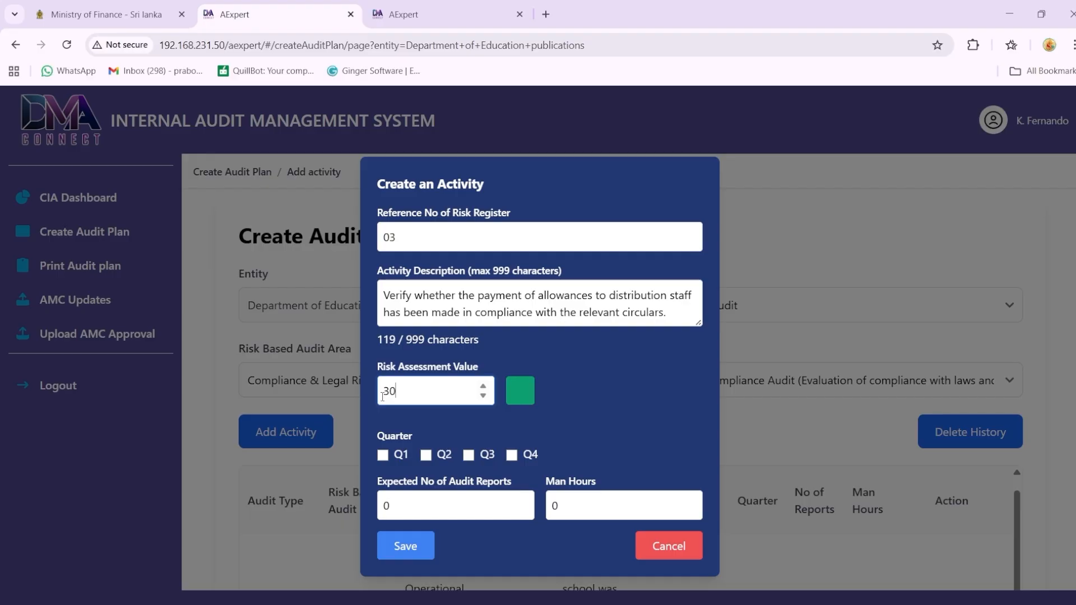
{"action": "left_click", "coordinate": [427, 456]}
Step: Set 1 expected audit report and 20 man hours for the third activity
{"action": "left_click", "coordinate": [391, 507]}
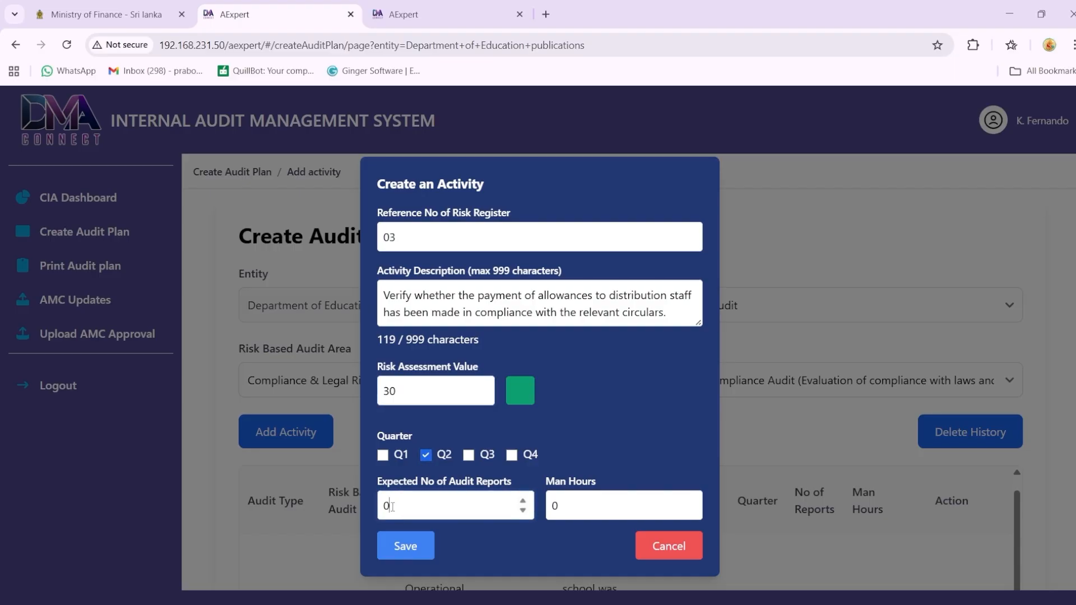
{"action": "left_click_drag", "start_coordinate": [392, 507], "coordinate": [375, 513]}
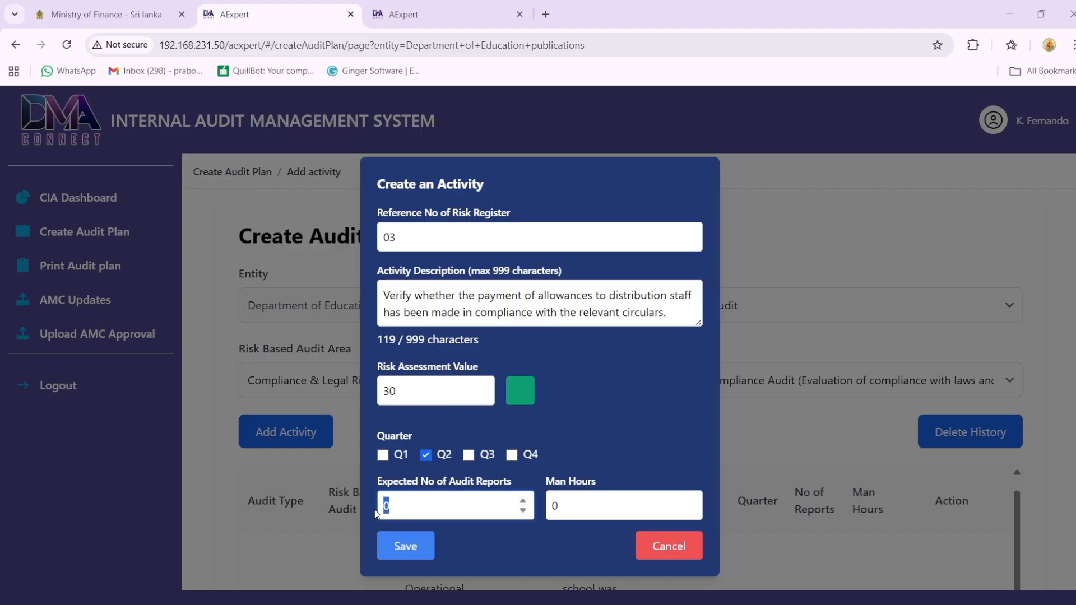
{"action": "type", "text": "1"}
{"action": "left_click", "coordinate": [554, 501]}
{"action": "type", "text": "2"}
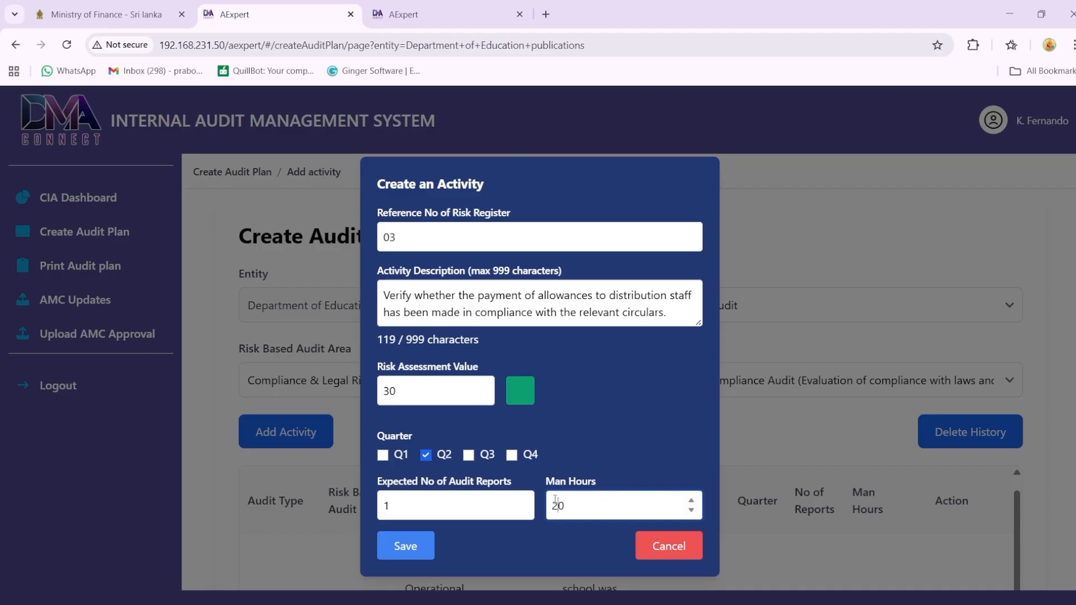
Step: Save the third activity and view the audit plan's activity list
{"action": "left_click", "coordinate": [422, 557]}
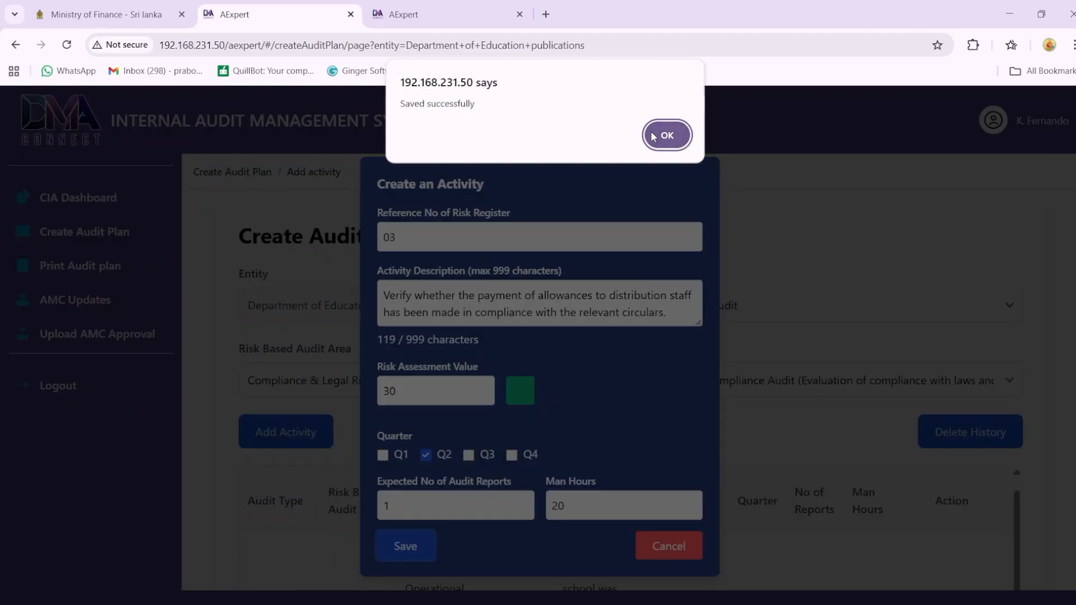
{"action": "left_click", "coordinate": [667, 135]}
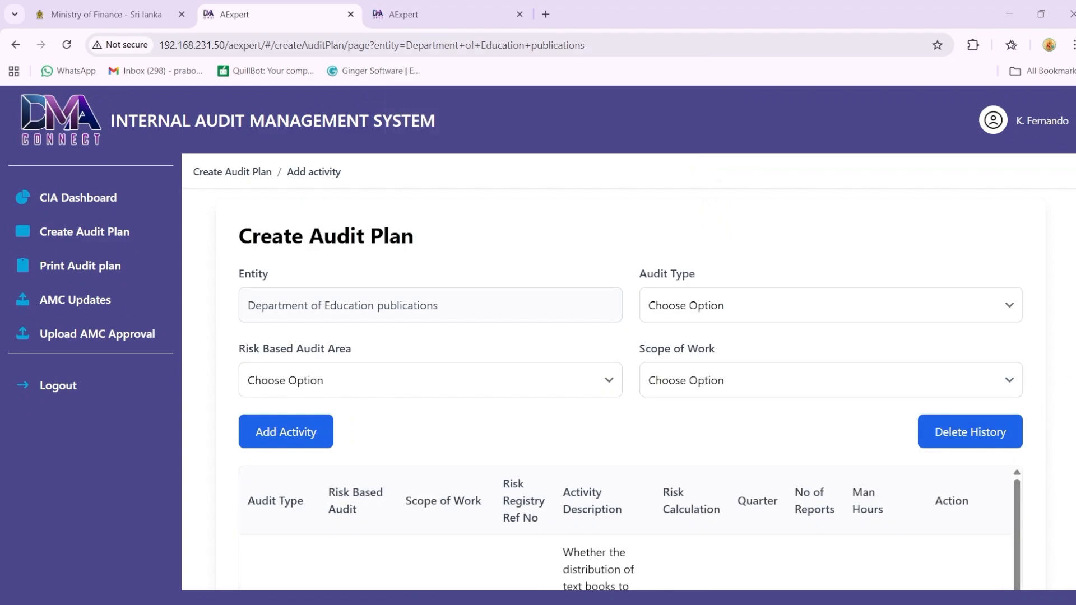
{"action": "scroll", "coordinate": [631, 390], "scroll_direction": "down", "scroll_amount": 7}
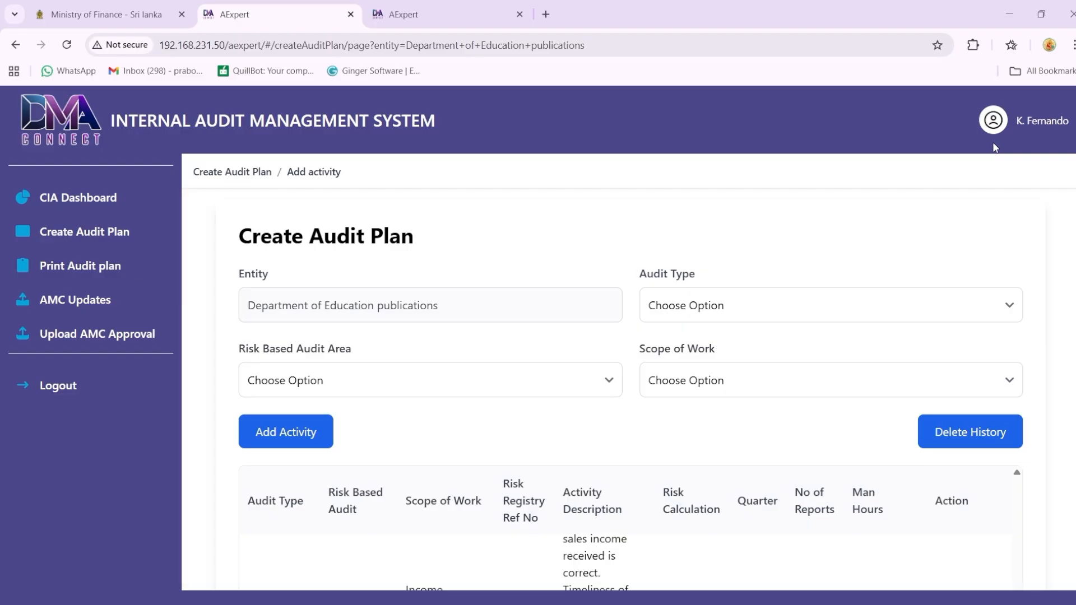
Step: Set the next activity's risk area to Financial Risk, audit type to Financial Audit and scope of work to Balance Sheet Audit
{"action": "left_click", "coordinate": [537, 372]}
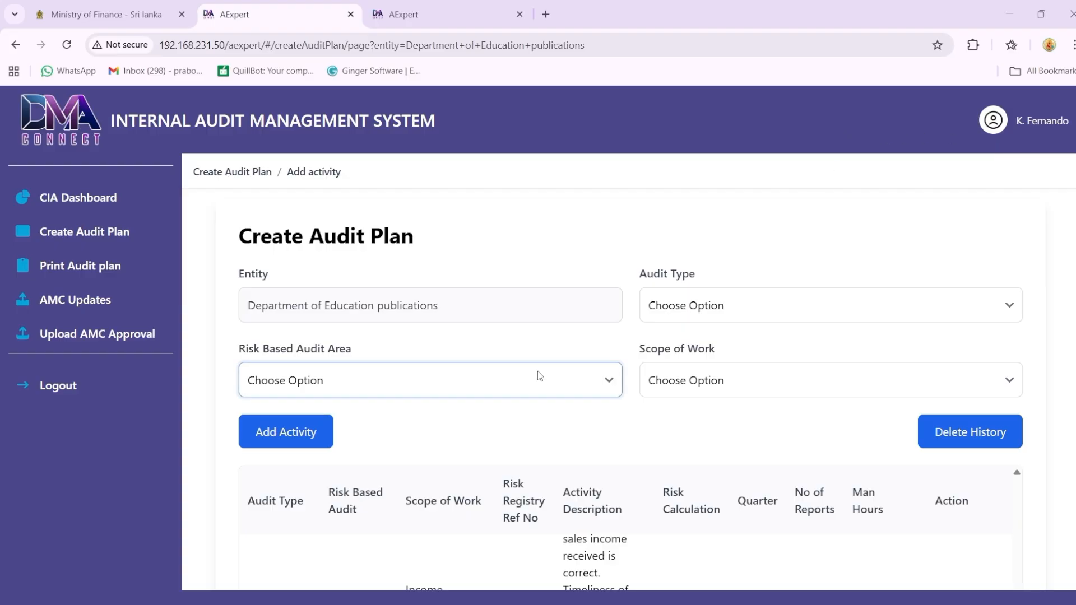
{"action": "left_click", "coordinate": [286, 140]}
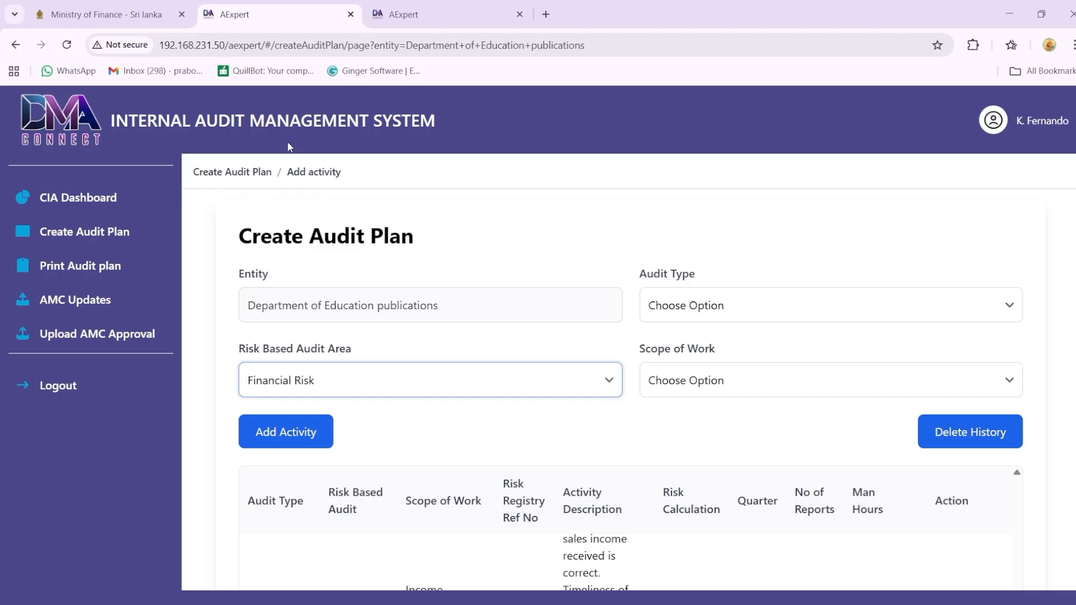
{"action": "left_click", "coordinate": [773, 316]}
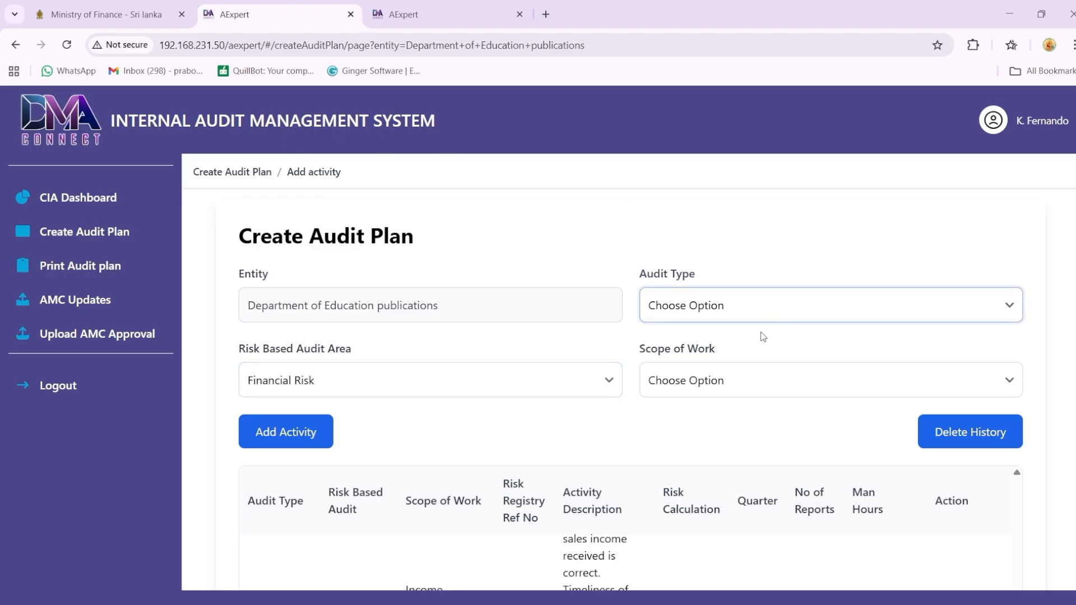
{"action": "left_click", "coordinate": [754, 351]}
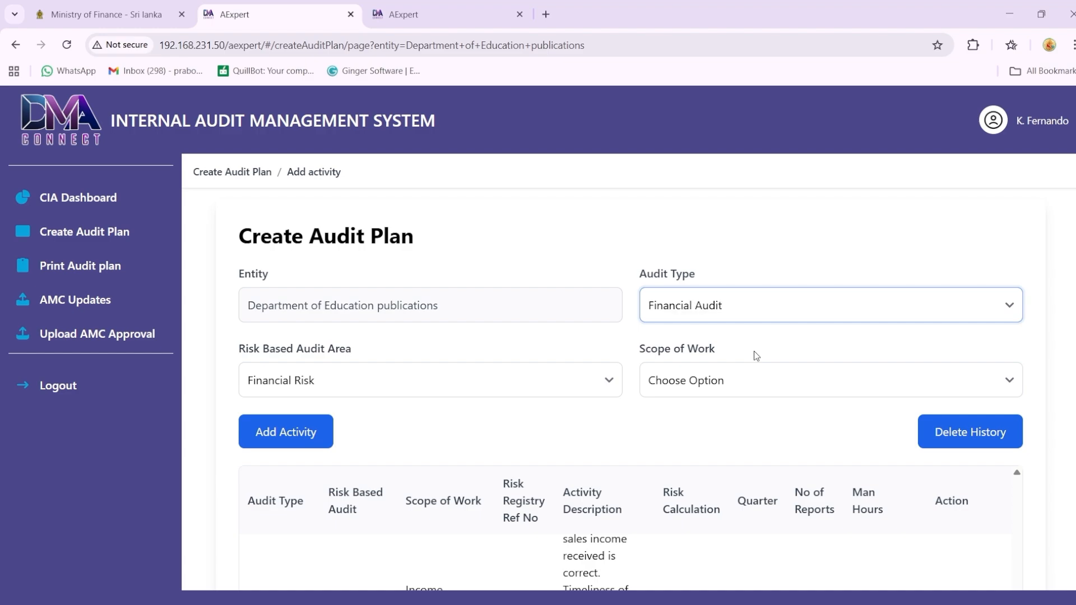
{"action": "left_click", "coordinate": [765, 382]}
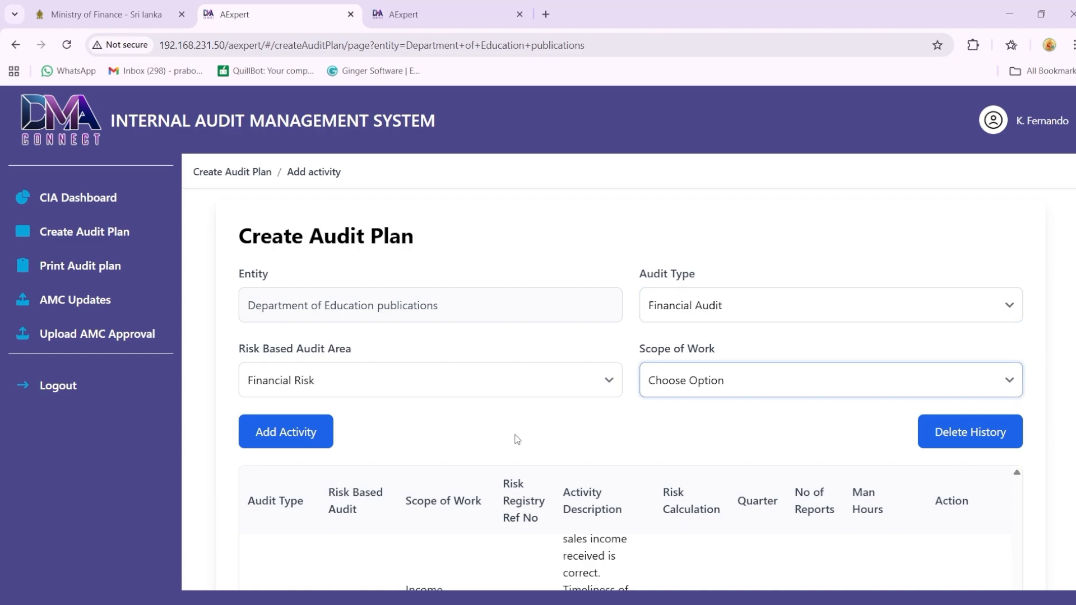
{"action": "key", "text": "Down"}
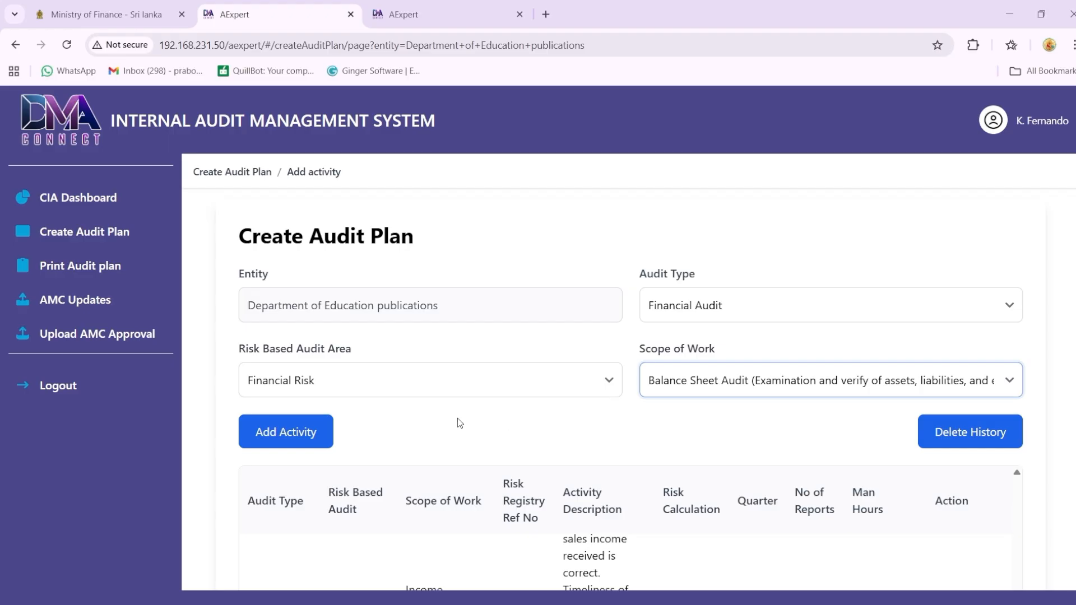
Step: Start a fourth activity in the audit plan with risk register reference number 04
{"action": "left_click", "coordinate": [315, 434]}
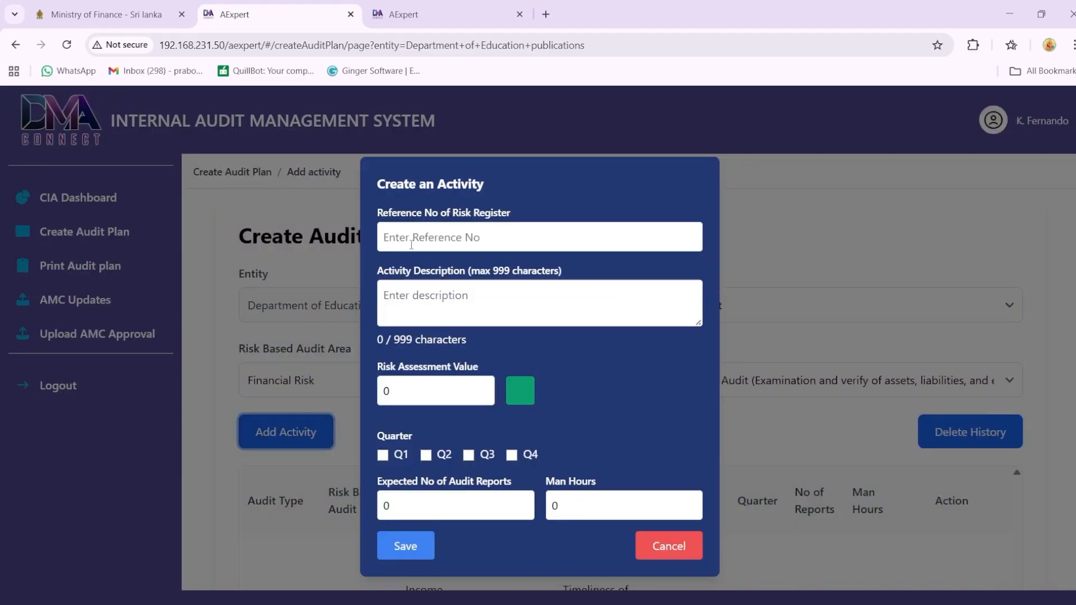
{"action": "left_click", "coordinate": [412, 244]}
{"action": "type", "text": "04"}
Step: Describe the fourth activity as "Carry out a verification to ensure the ownership and physical existence of all vehicles registered under the department."
{"action": "left_click", "coordinate": [409, 298]}
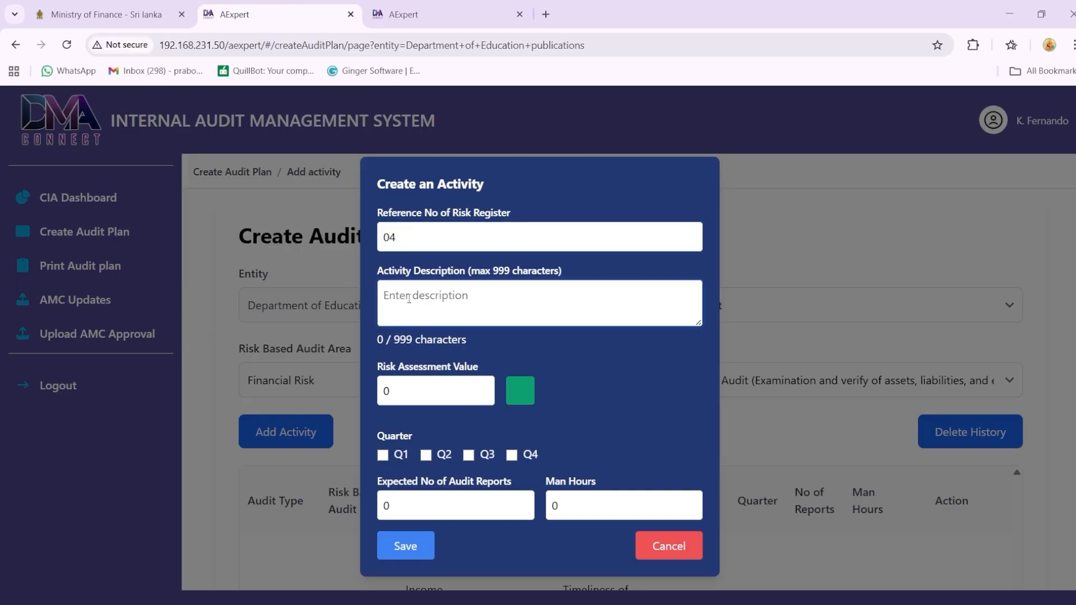
{"action": "type", "text": "Carry out a verifi"}
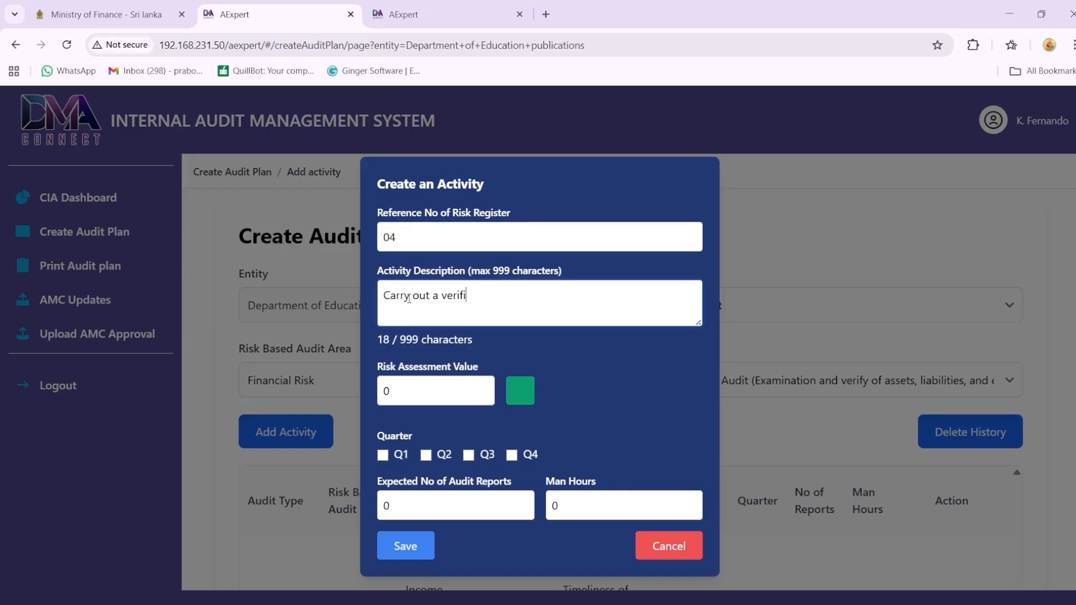
{"action": "type", "text": "cation to ensure the "}
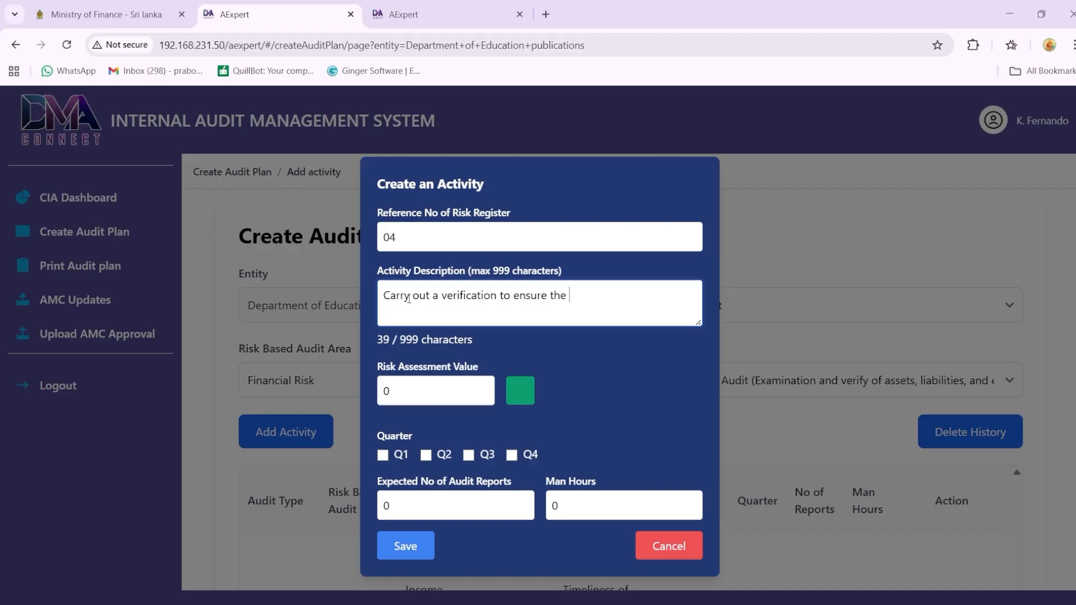
{"action": "type", "text": "ownership and physic"}
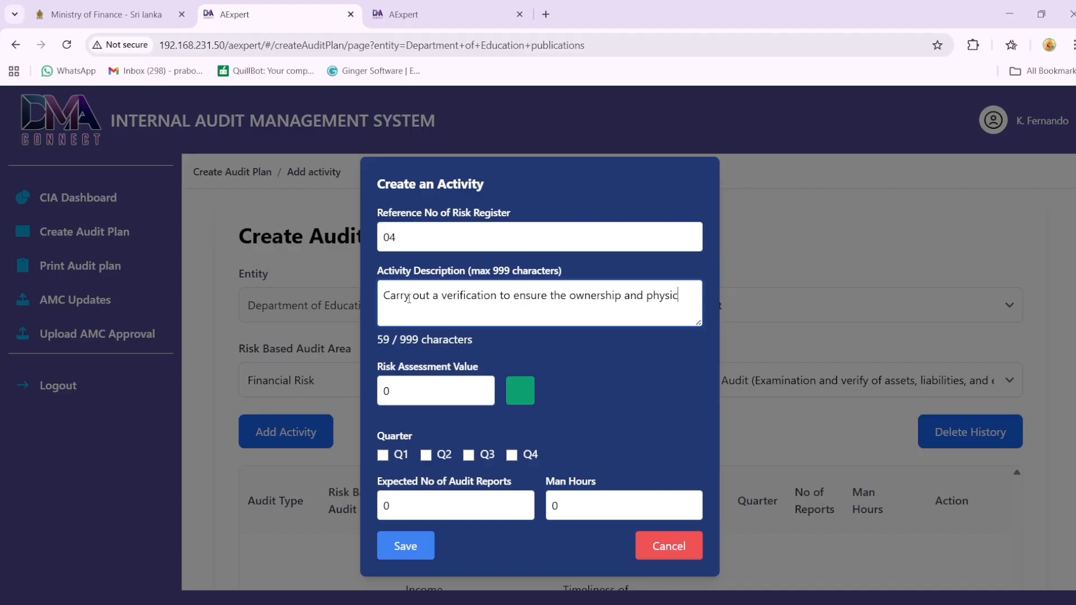
{"action": "type", "text": "al existence of all vehicles regis"}
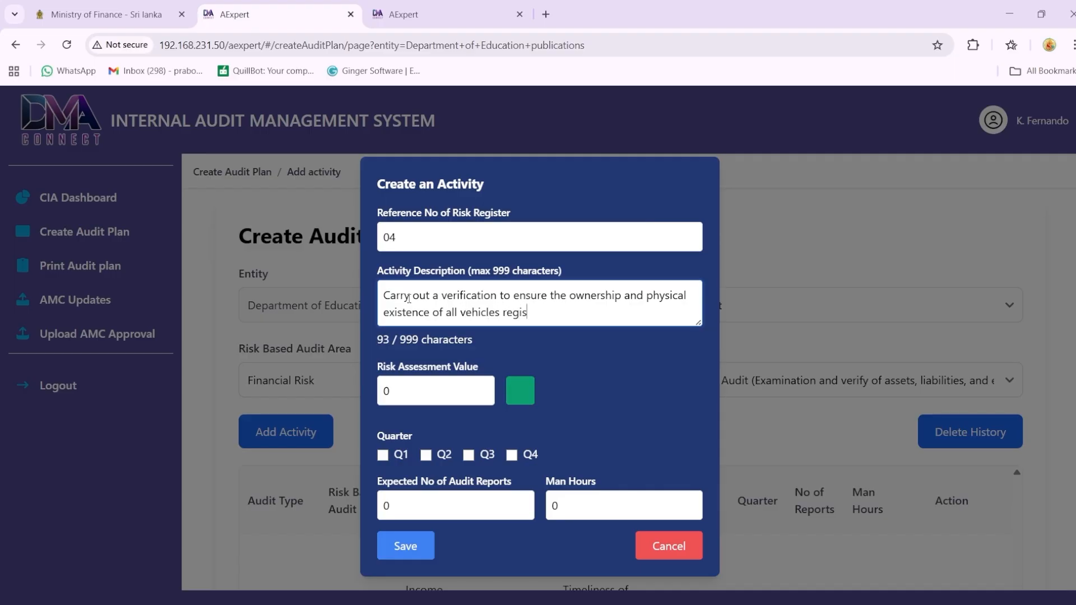
{"action": "type", "text": "tered under the department"}
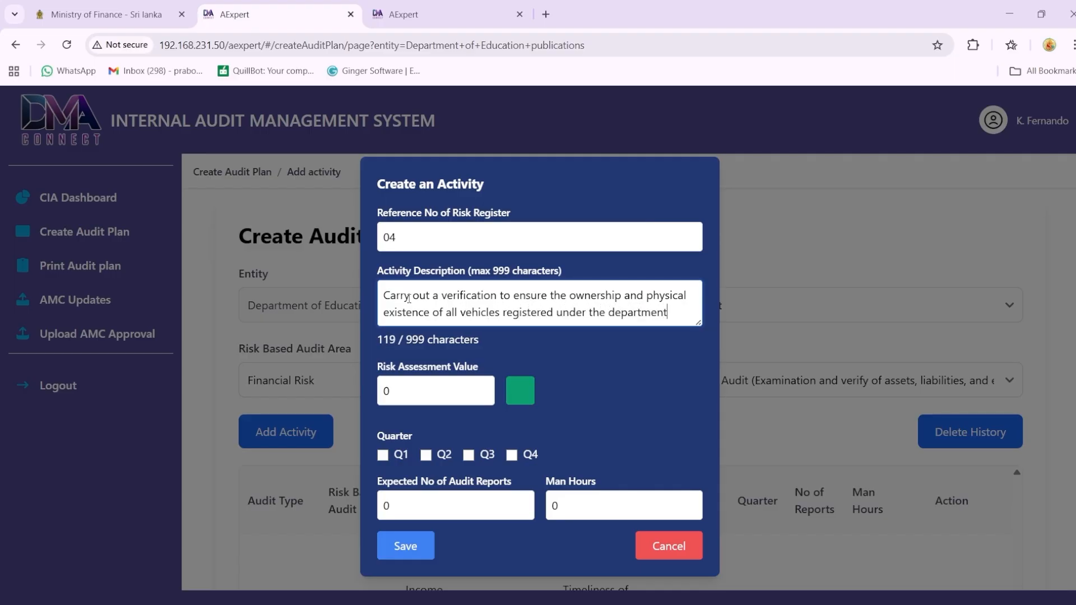
{"action": "type", "text": ".  Legal "}
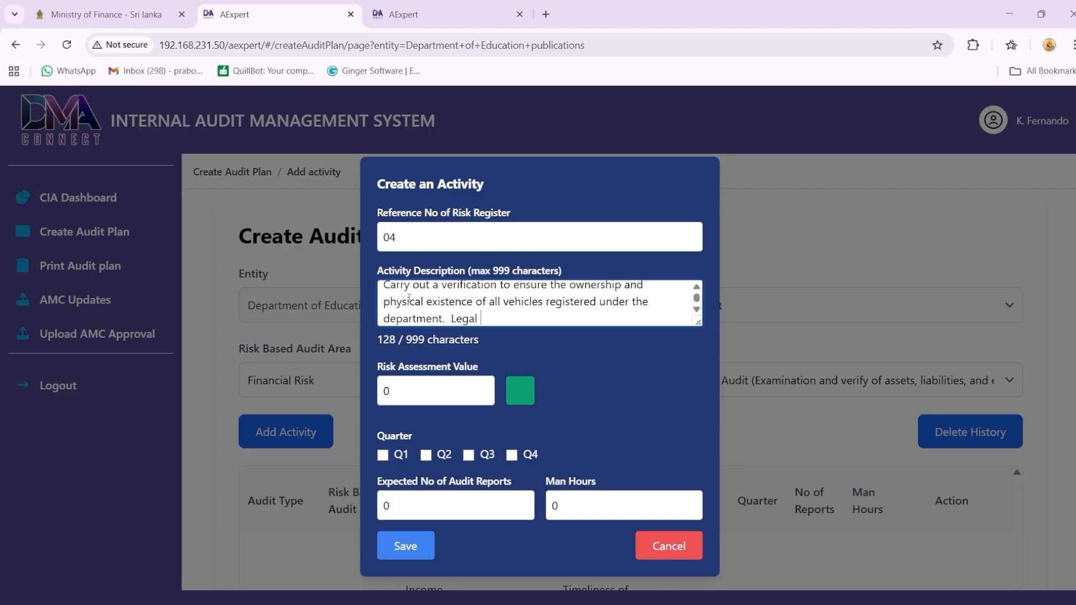
{"action": "type", "text": "ownership, phys"}
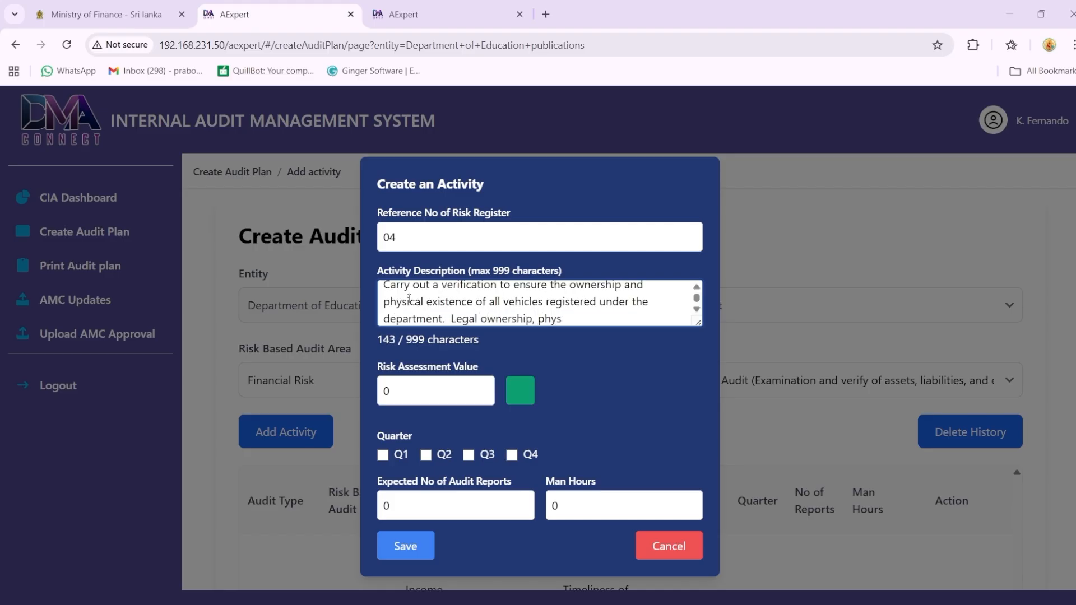
{"action": "type", "text": "ical availablitiy and "}
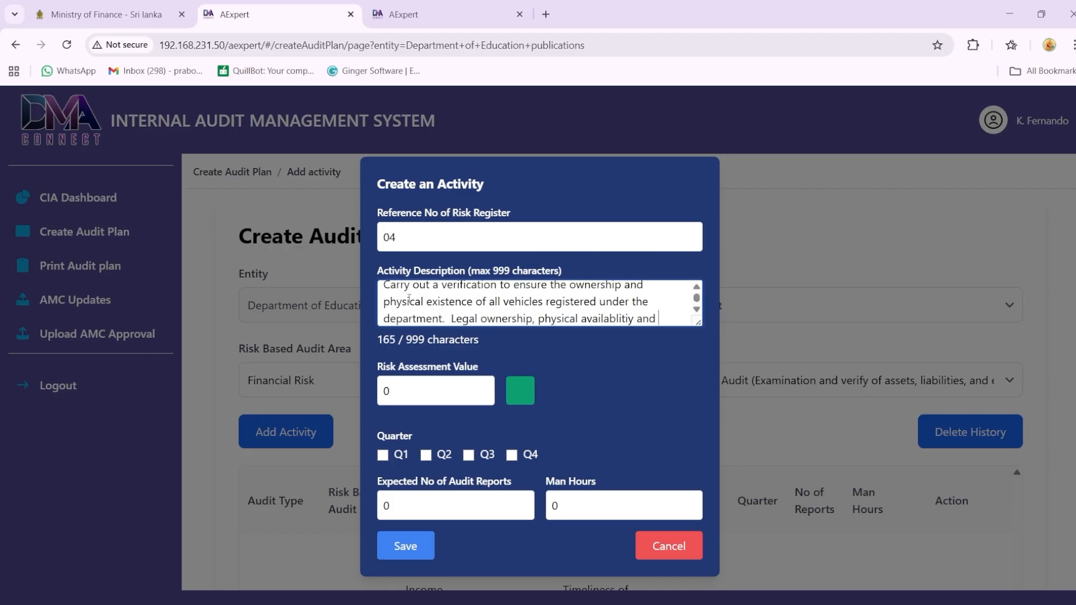
{"action": "type", "text": "conditions of vehicle."}
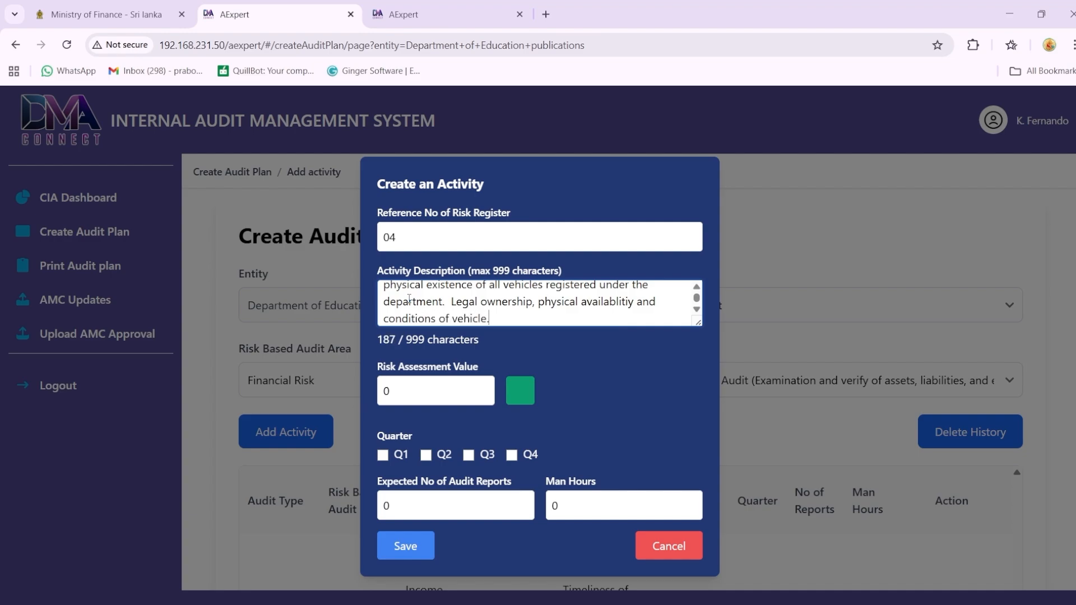
{"action": "type", "text": " Proper coding and"}
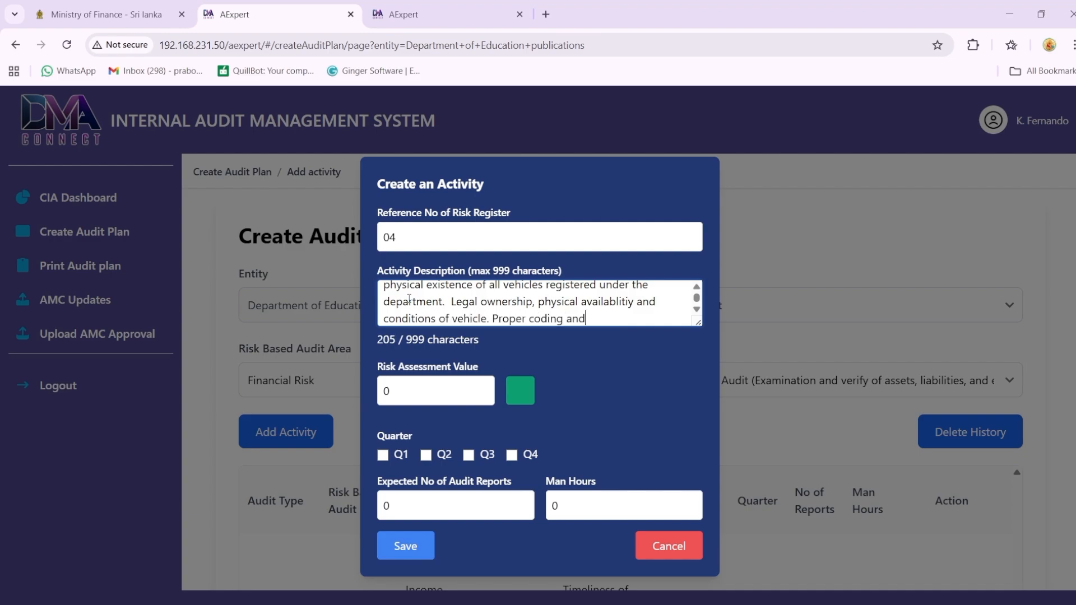
{"action": "type", "text": " records in the asset regist"}
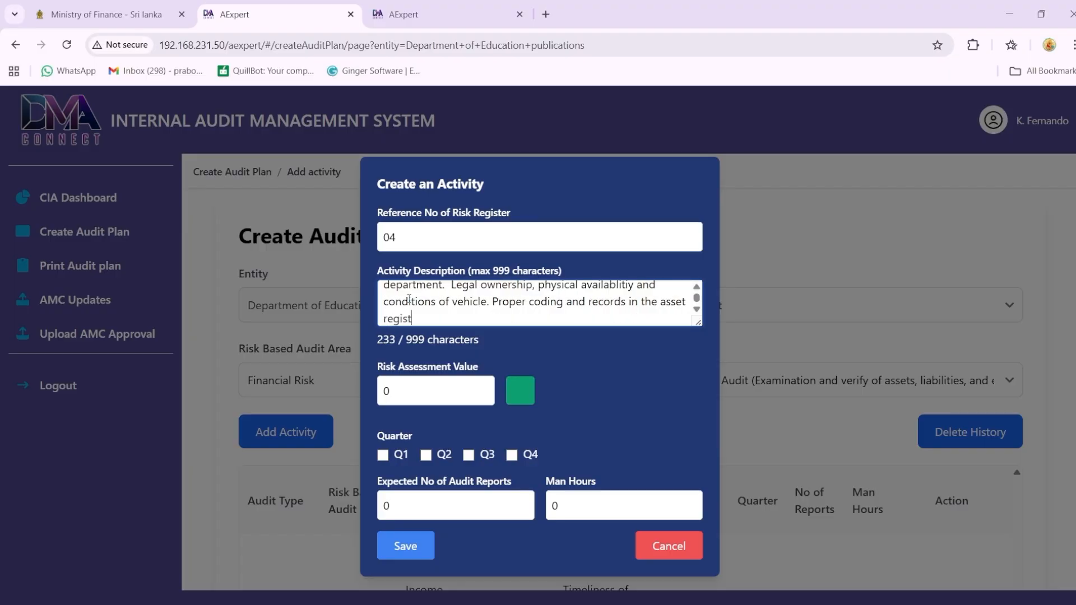
{"action": "type", "text": "er."}
Step: Give the fourth activity a risk assessment value of 60, quarter Q4, 2 expected audit reports and 30 man hours
{"action": "double_click", "coordinate": [397, 392]}
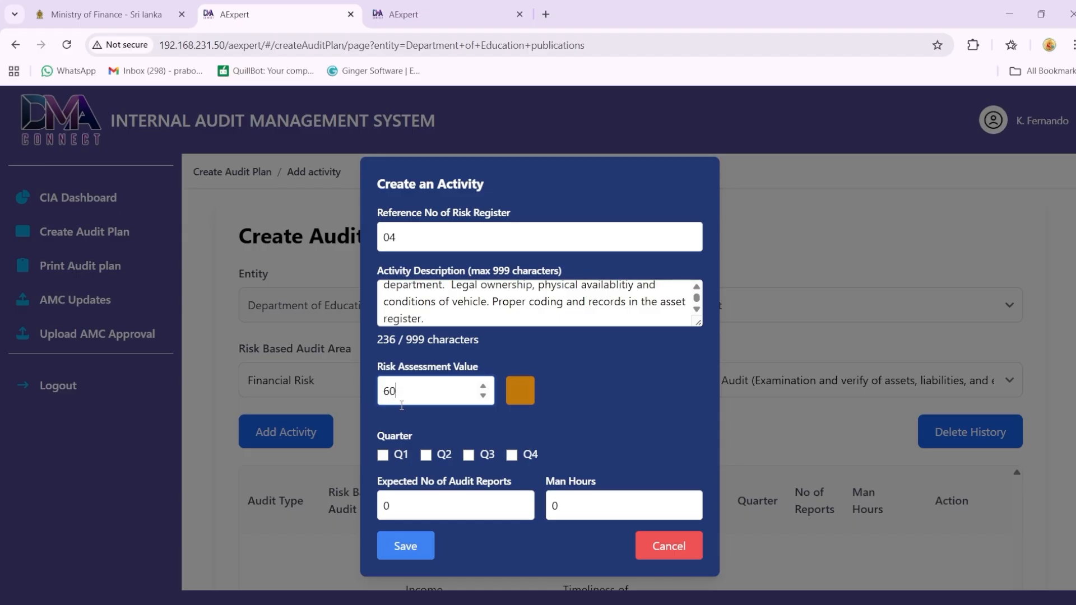
{"action": "left_click", "coordinate": [511, 456]}
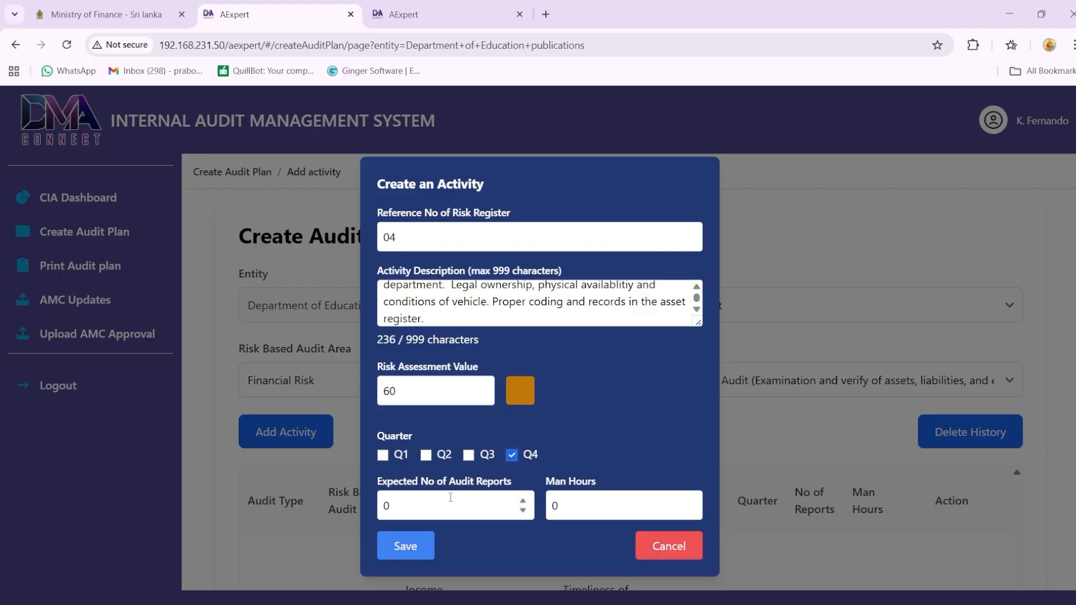
{"action": "left_click", "coordinate": [401, 509]}
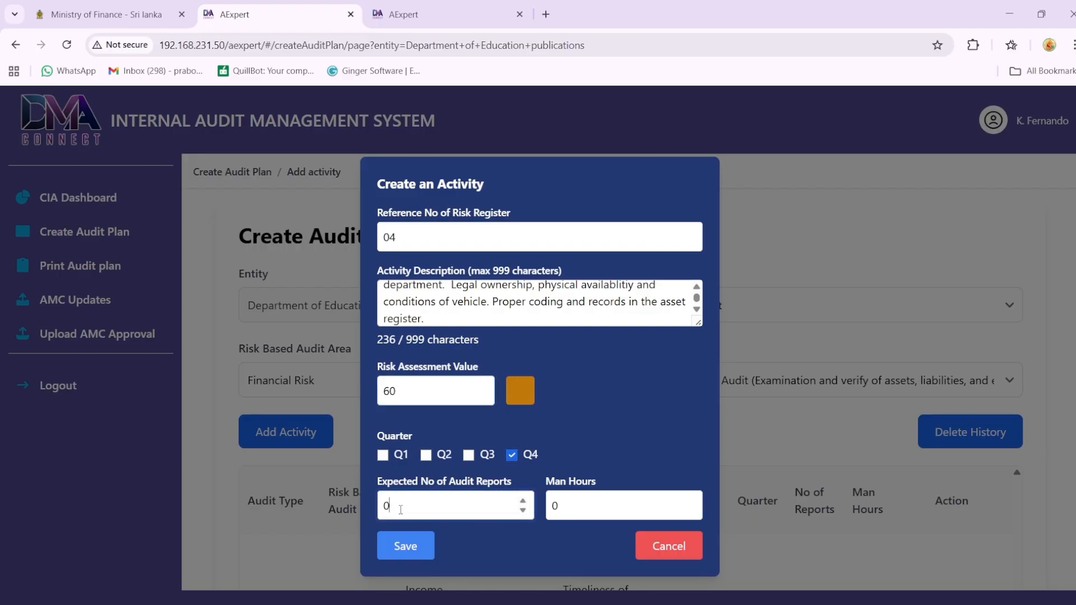
{"action": "left_click_drag", "start_coordinate": [392, 510], "coordinate": [375, 514]}
{"action": "type", "text": "2"}
{"action": "left_click_drag", "start_coordinate": [557, 506], "coordinate": [548, 506]}
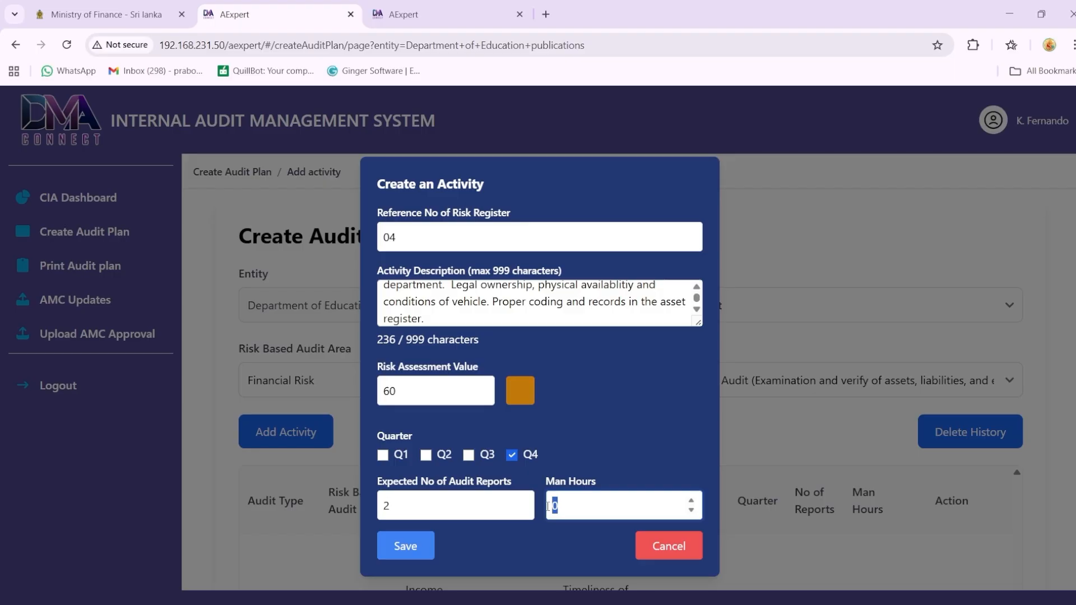
{"action": "type", "text": "30"}
Step: Save the fourth activity and review the activities listed in the audit plan
{"action": "left_click", "coordinate": [425, 552]}
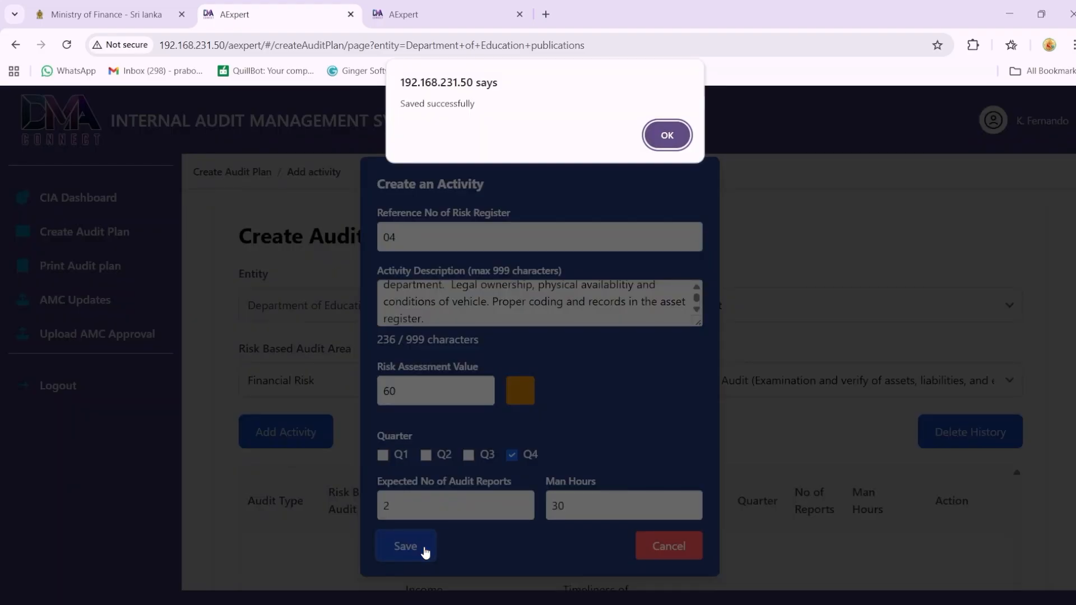
{"action": "left_click", "coordinate": [662, 147]}
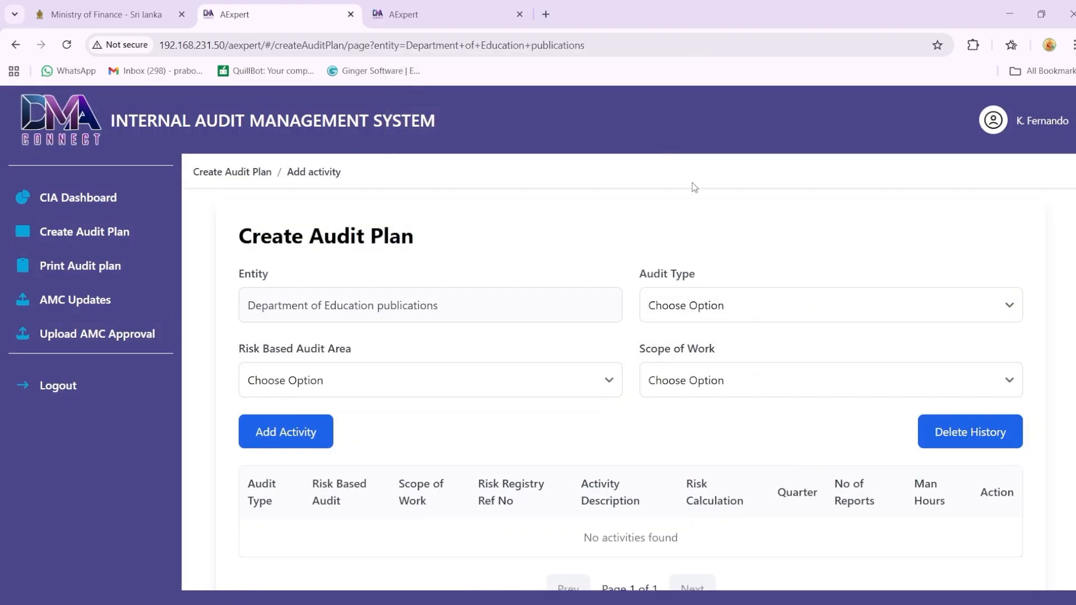
{"action": "scroll", "coordinate": [1054, 431], "scroll_direction": "down", "scroll_amount": 5}
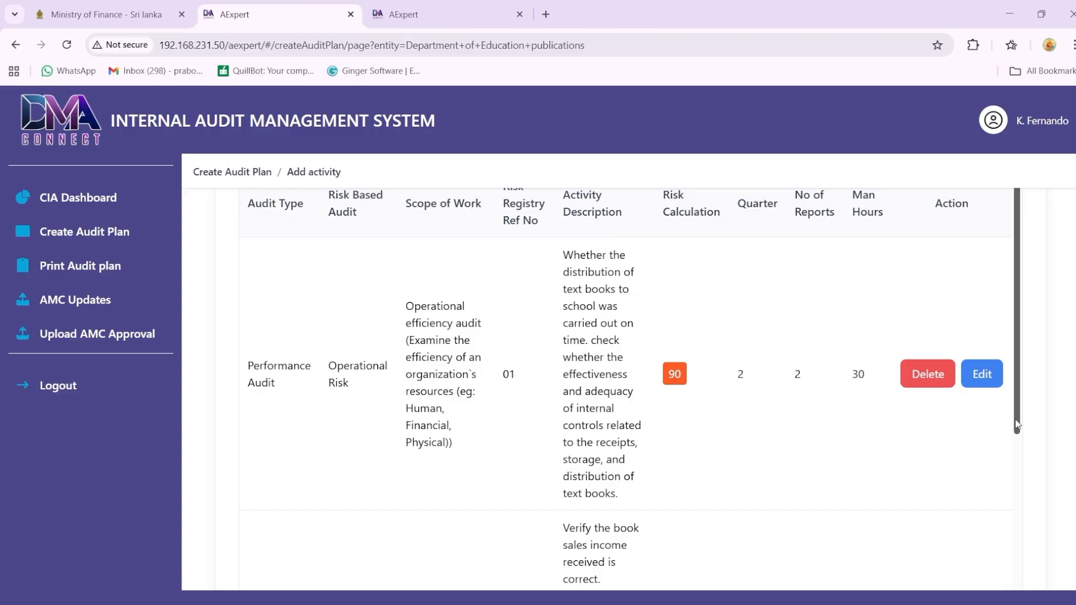
{"action": "scroll", "coordinate": [1016, 560], "scroll_direction": "down", "scroll_amount": 5}
{"action": "scroll", "coordinate": [1016, 575], "scroll_direction": "down", "scroll_amount": 5}
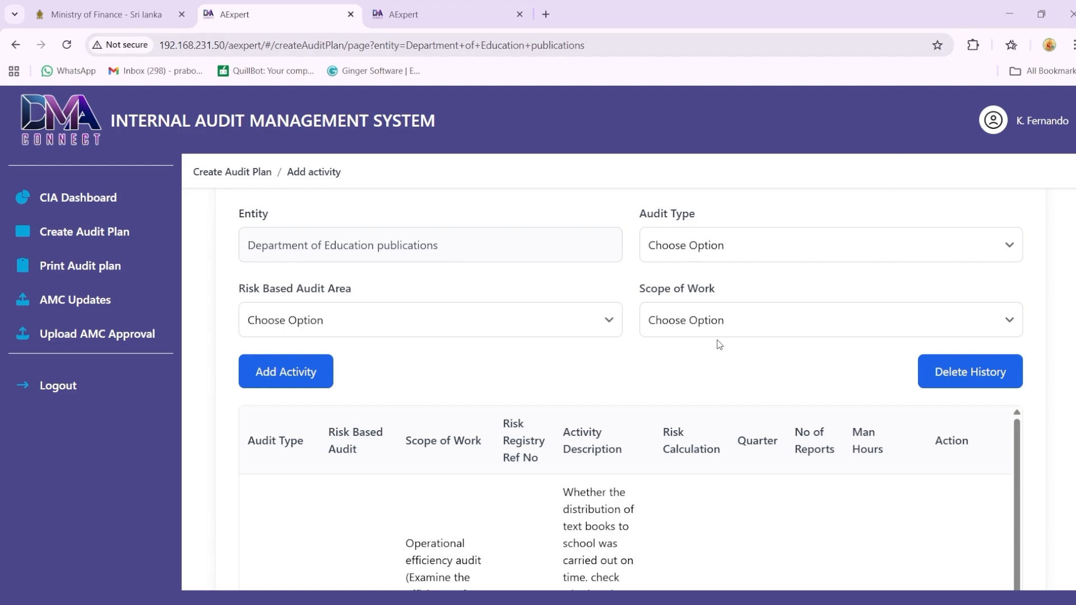
Step: Set the next activity's risk area to Operational Risk, audit type to Information System Audit and scope of work to the controls audit option
{"action": "left_click", "coordinate": [604, 333]}
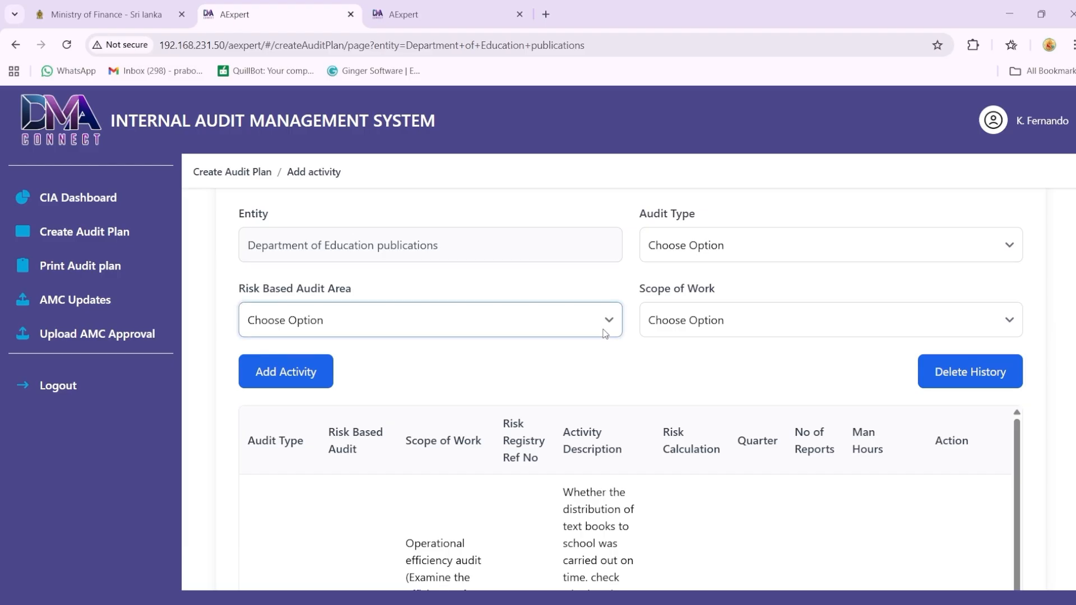
{"action": "left_click", "coordinate": [460, 394]}
{"action": "left_click", "coordinate": [683, 252]}
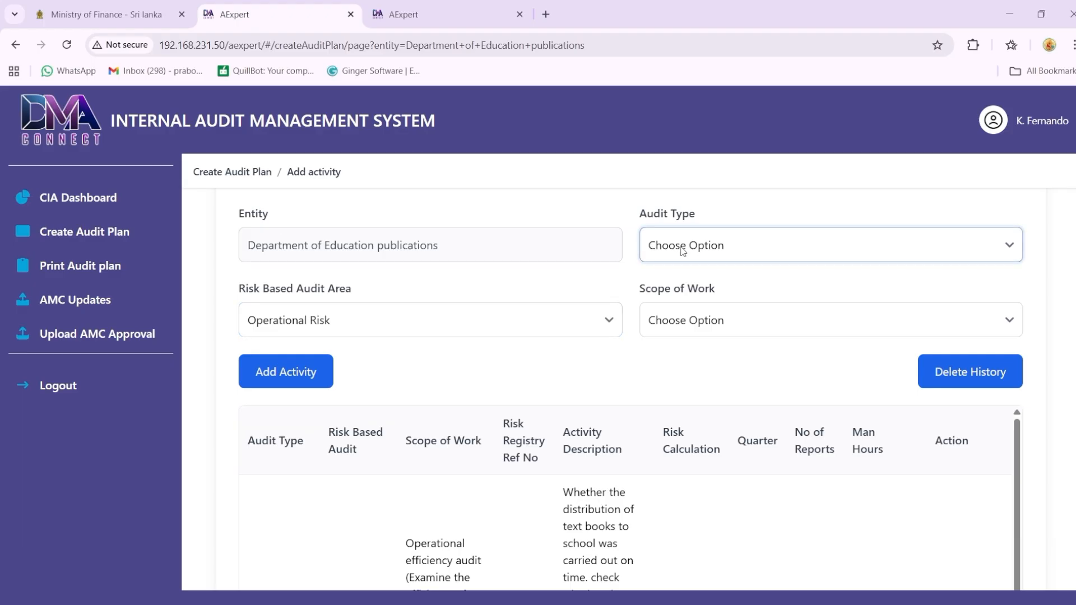
{"action": "left_click", "coordinate": [685, 342]}
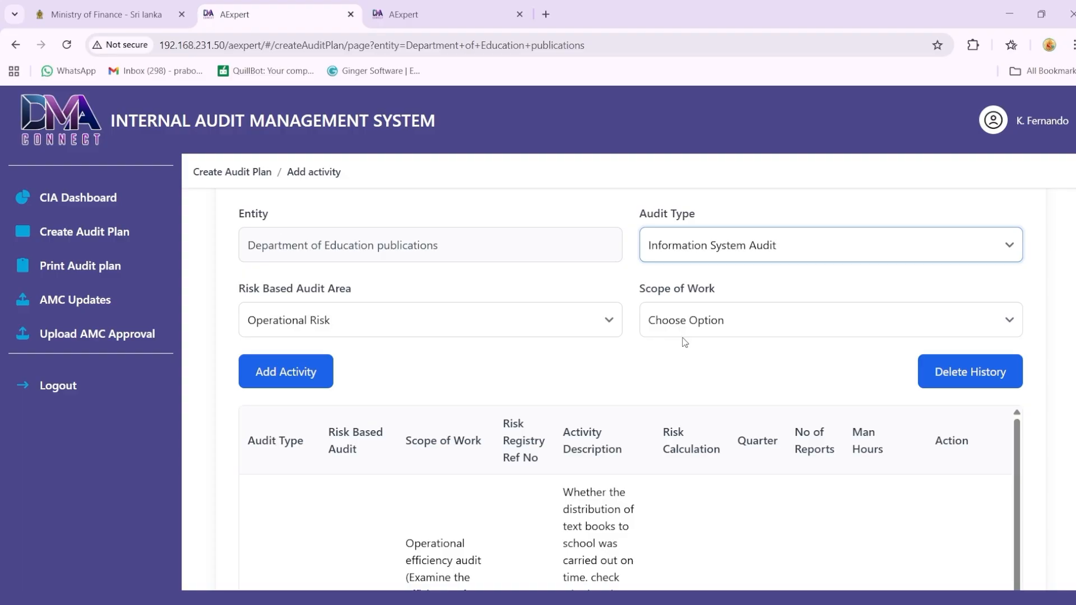
{"action": "left_click", "coordinate": [707, 324]}
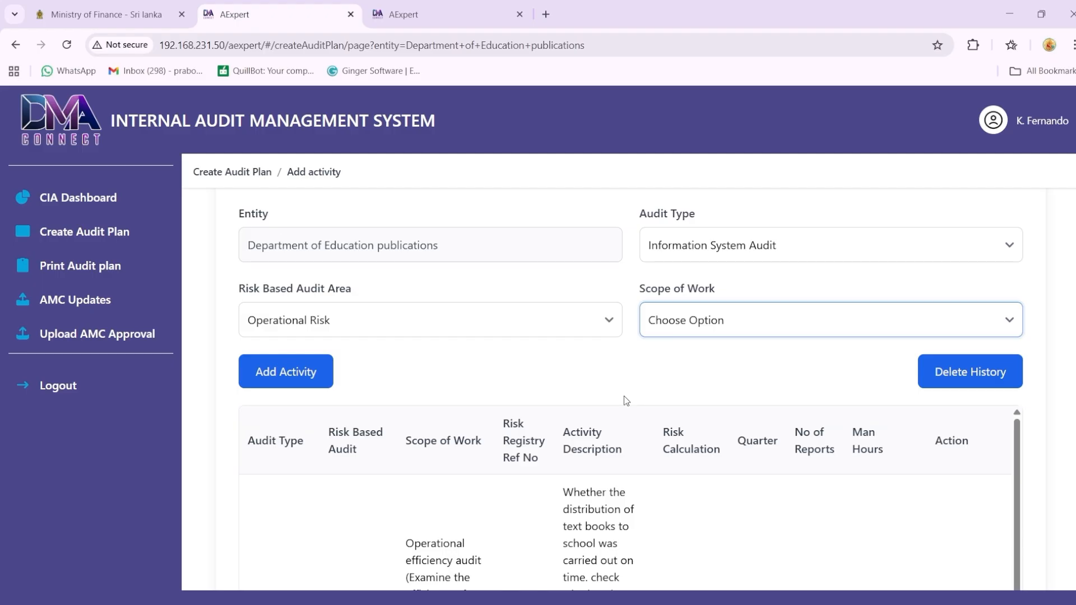
{"action": "key", "text": "Down"}
Step: Start a fifth activity in the audit plan with risk register reference number 05
{"action": "left_click", "coordinate": [309, 374]}
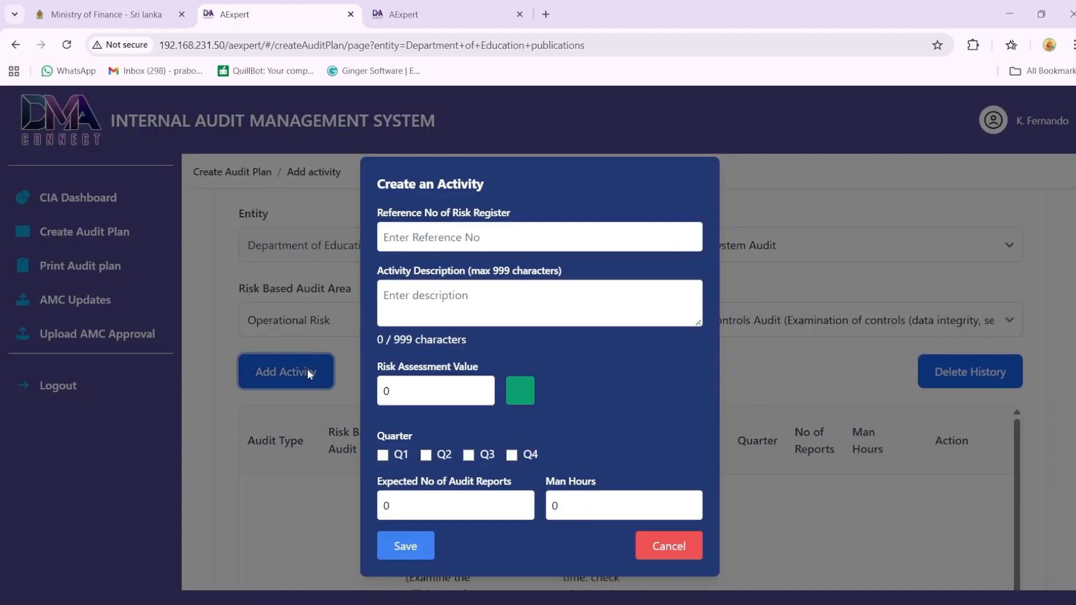
{"action": "left_click", "coordinate": [453, 237]}
{"action": "type", "text": "05"}
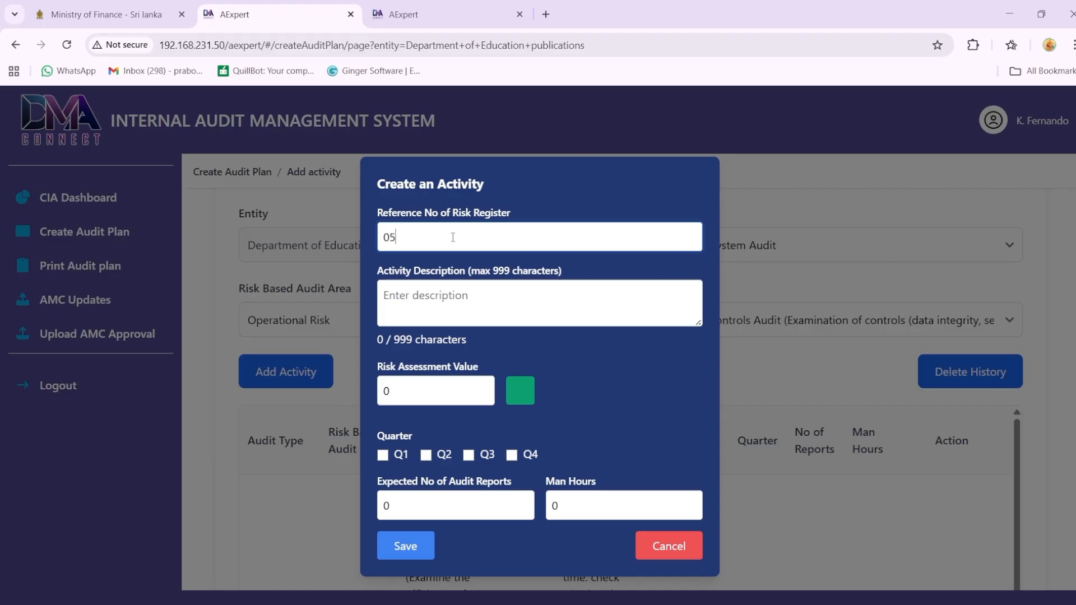
Step: Describe the activity as "Whether user access is role based and properly authorized logging and activity logs are maintained. Whether sensitive data is protected against unauthorised access."
{"action": "left_click", "coordinate": [396, 298]}
{"action": "type", "text": "Whether u"}
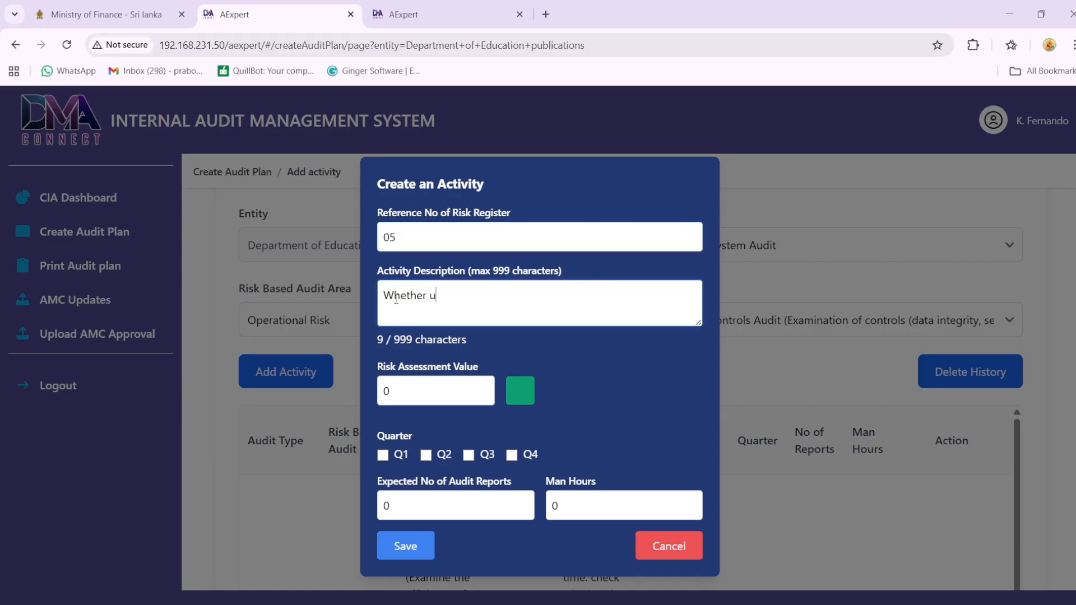
{"action": "type", "text": "ser access  is role b"}
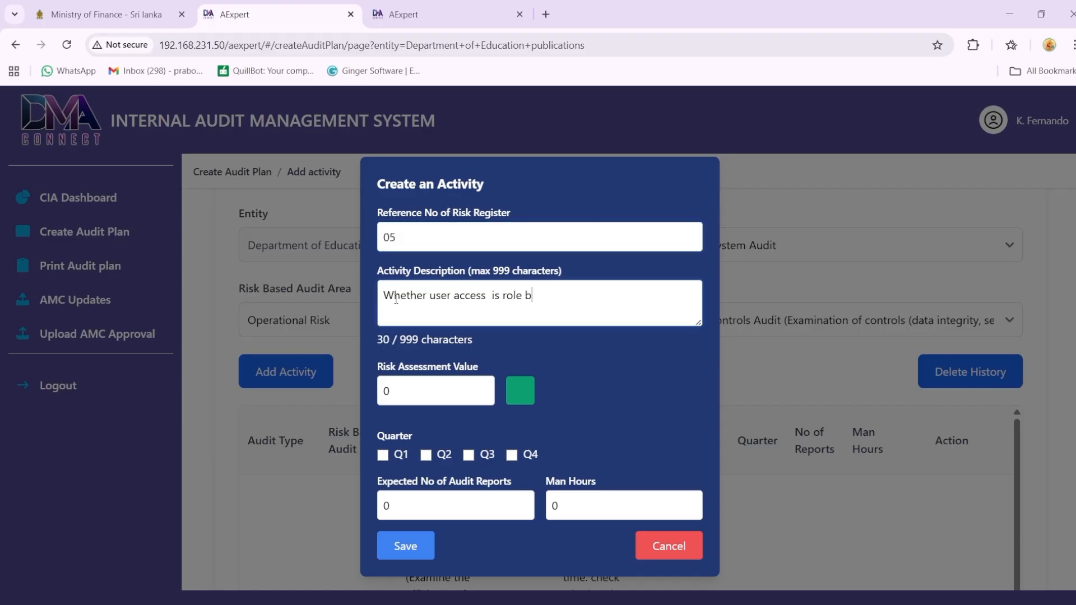
{"action": "type", "text": "ased and properly authorize"}
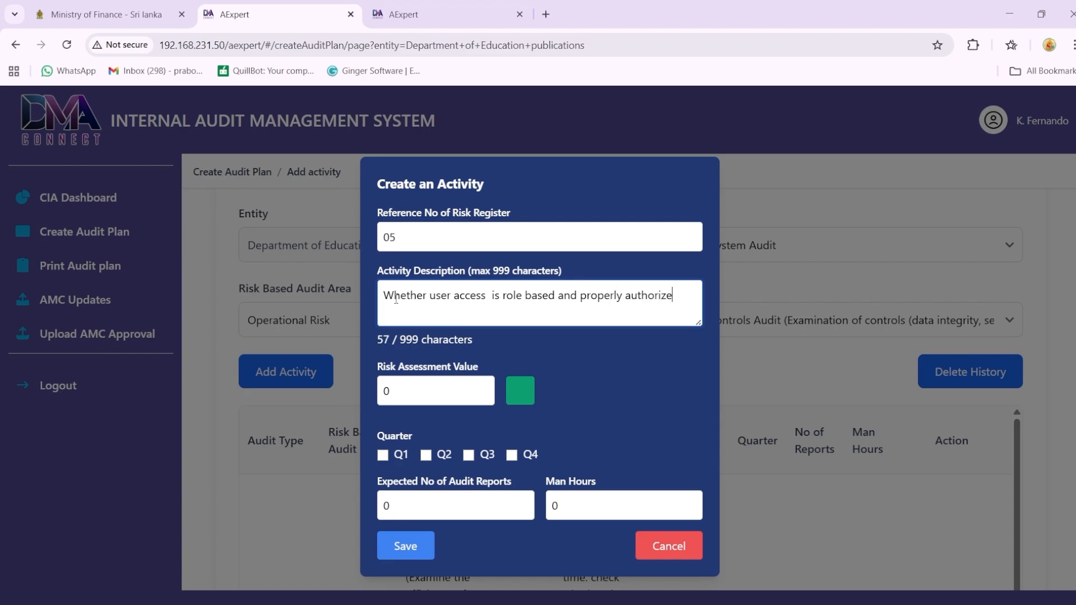
{"action": "type", "text": "d logging and activity "}
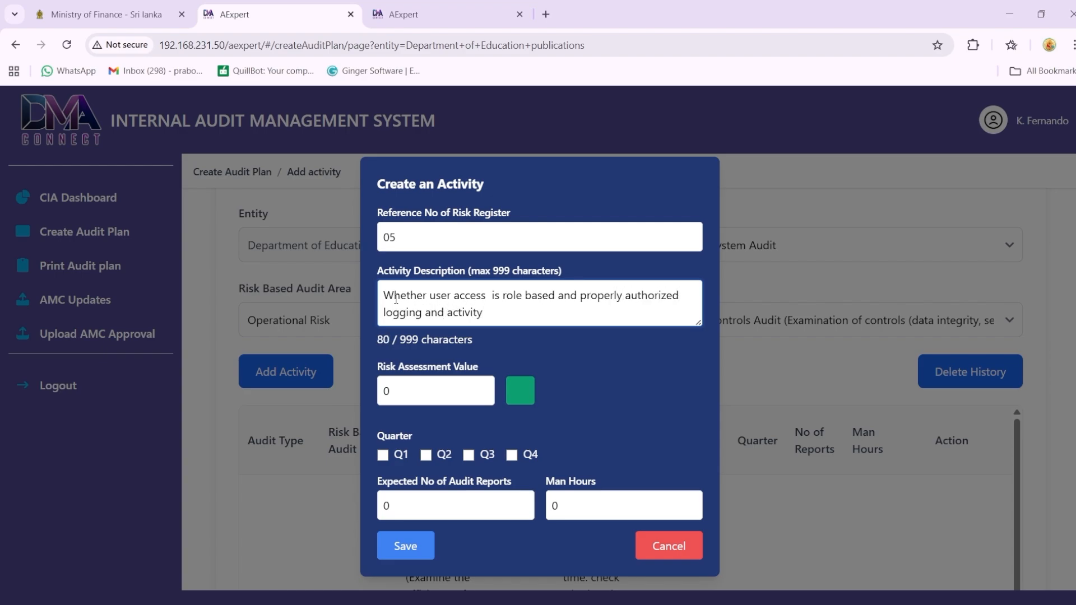
{"action": "type", "text": "logs are maintain"}
{"action": "type", "text": "ed"}
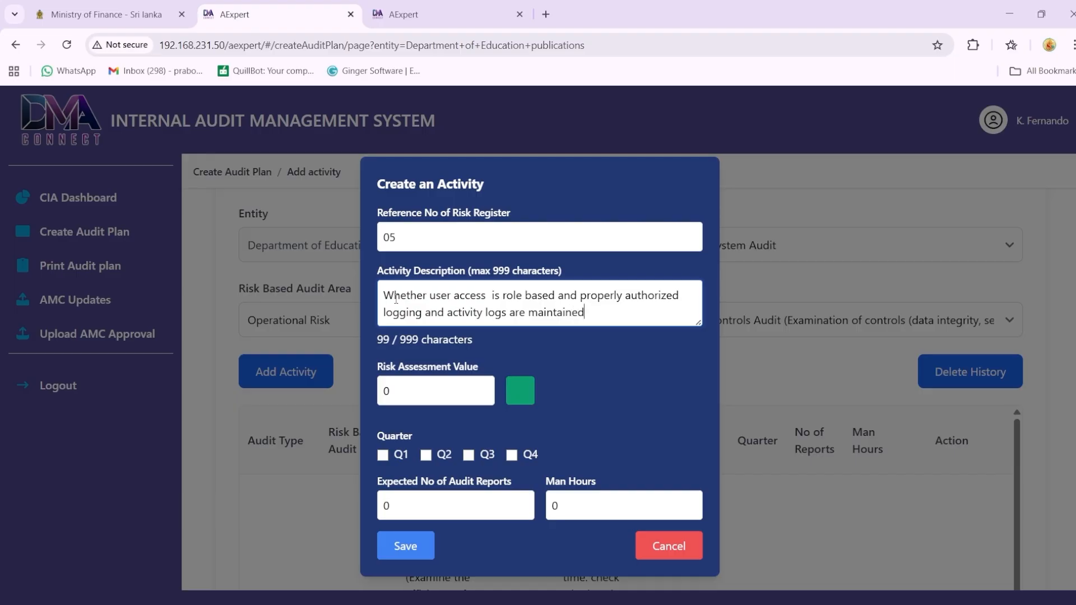
{"action": "type", "text": ".  Whether sen"}
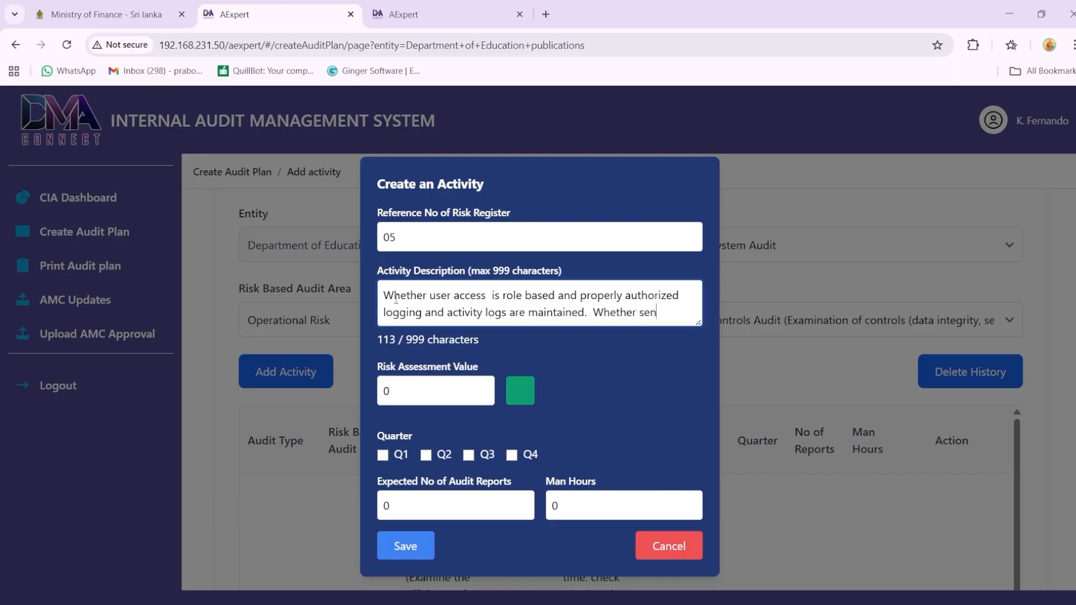
{"action": "type", "text": "sitive data is protected aga"}
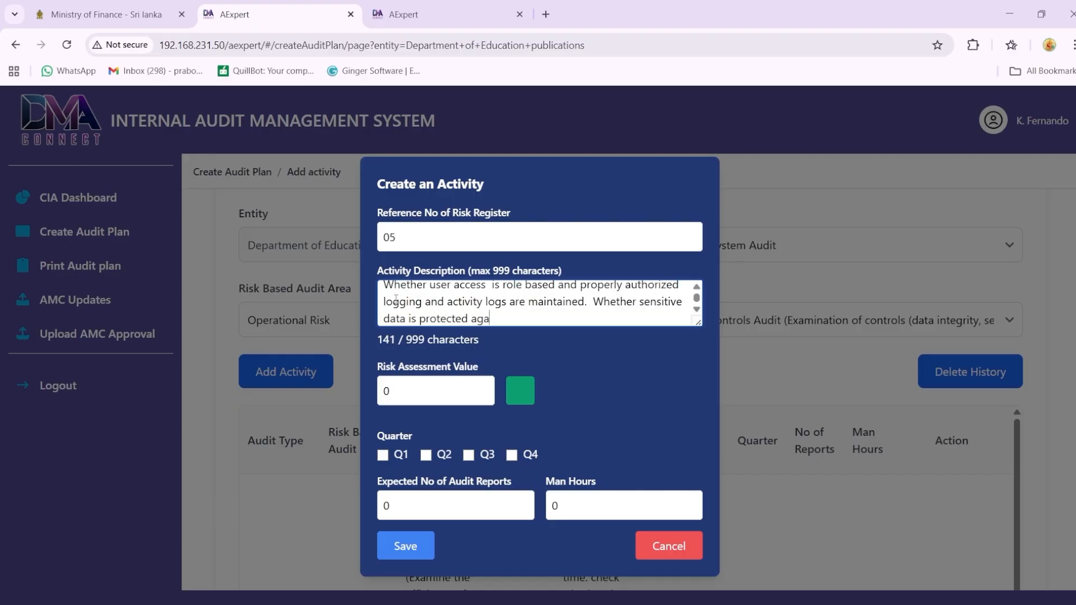
{"action": "type", "text": "inst unauthorised access."}
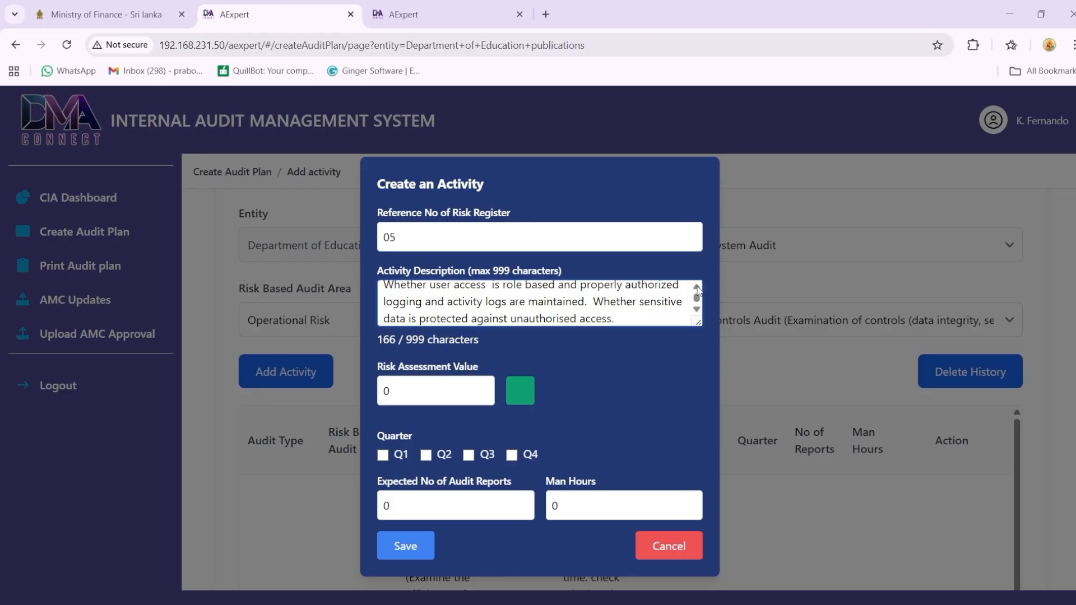
{"action": "left_click", "coordinate": [698, 288]}
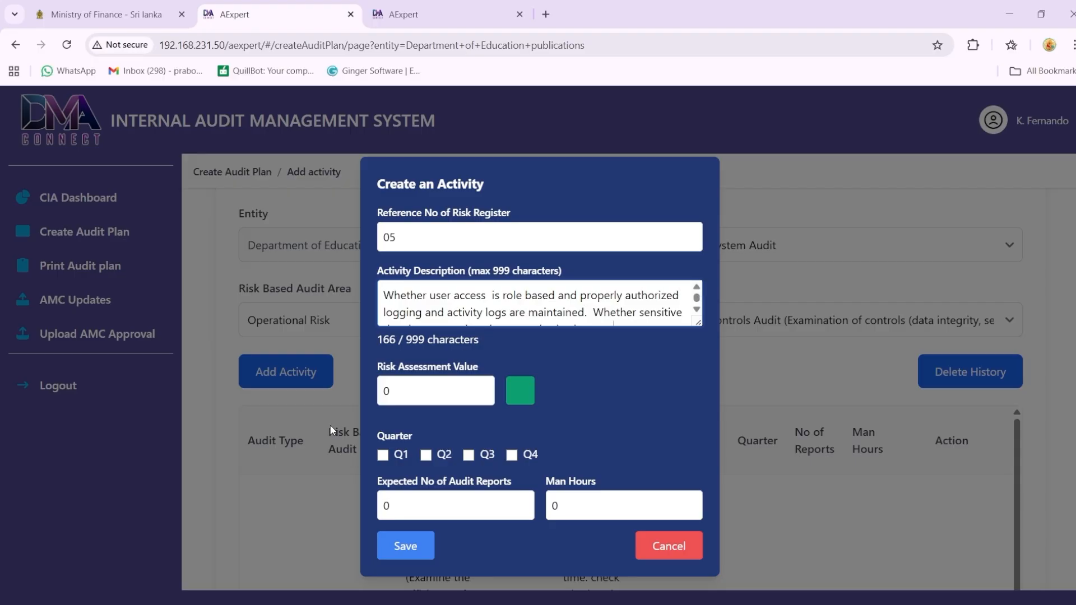
Step: Give the fifth activity a risk assessment value of 40, quarter Q1, 2 expected audit reports and 35 man hours, and save it
{"action": "left_click", "coordinate": [407, 398]}
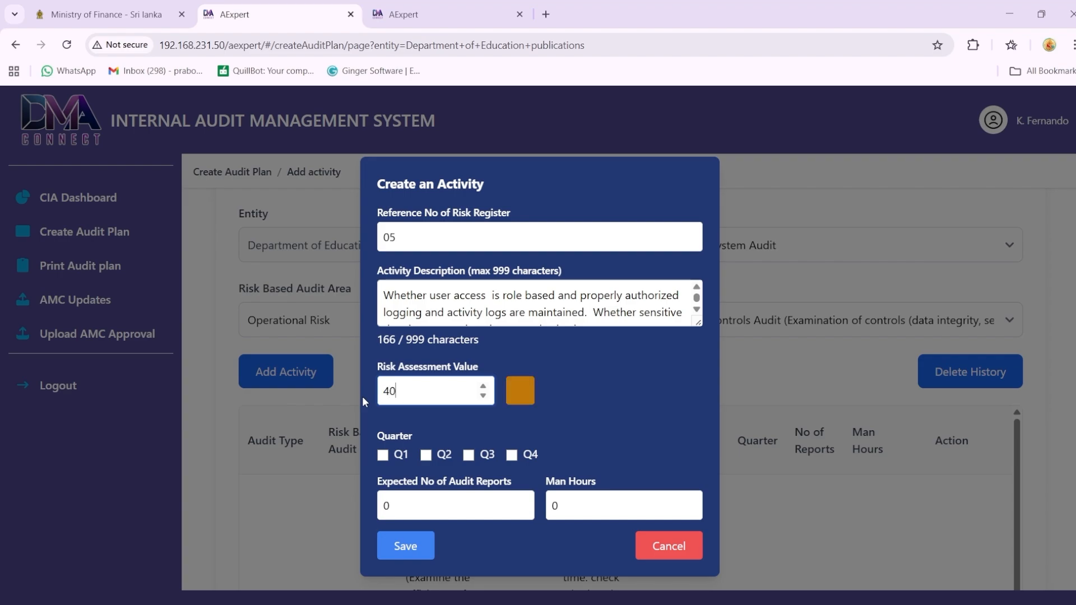
{"action": "left_click", "coordinate": [384, 455]}
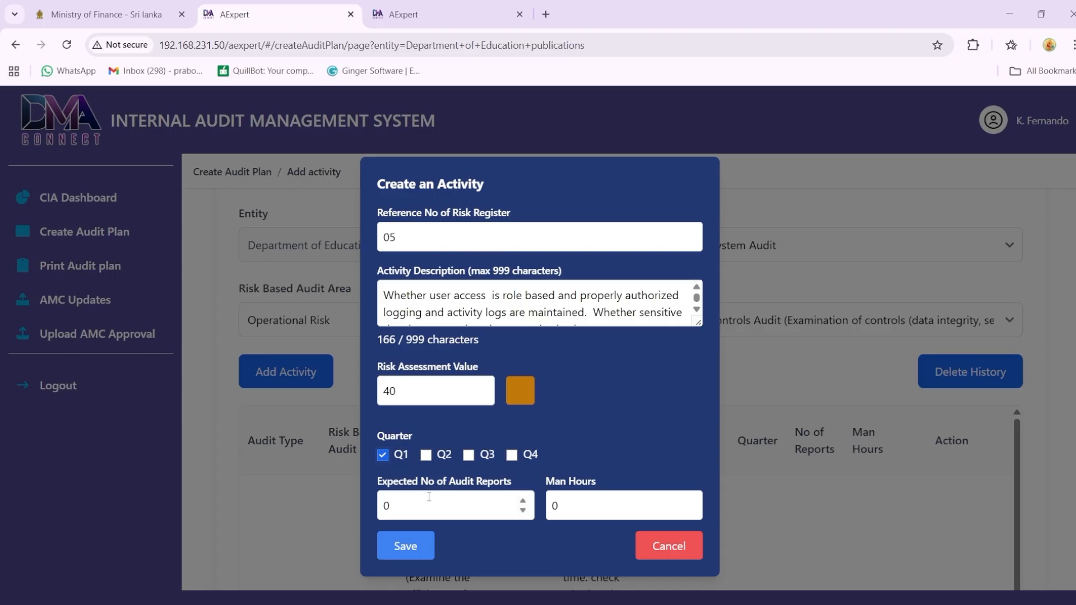
{"action": "double_click", "coordinate": [408, 505]}
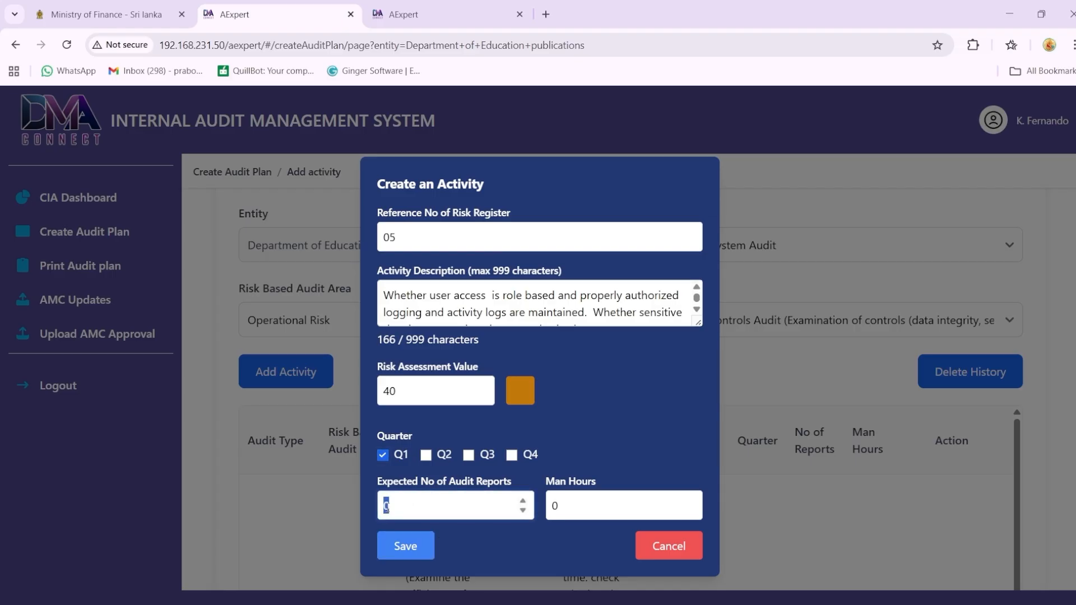
{"action": "type", "text": "2"}
{"action": "double_click", "coordinate": [568, 506]}
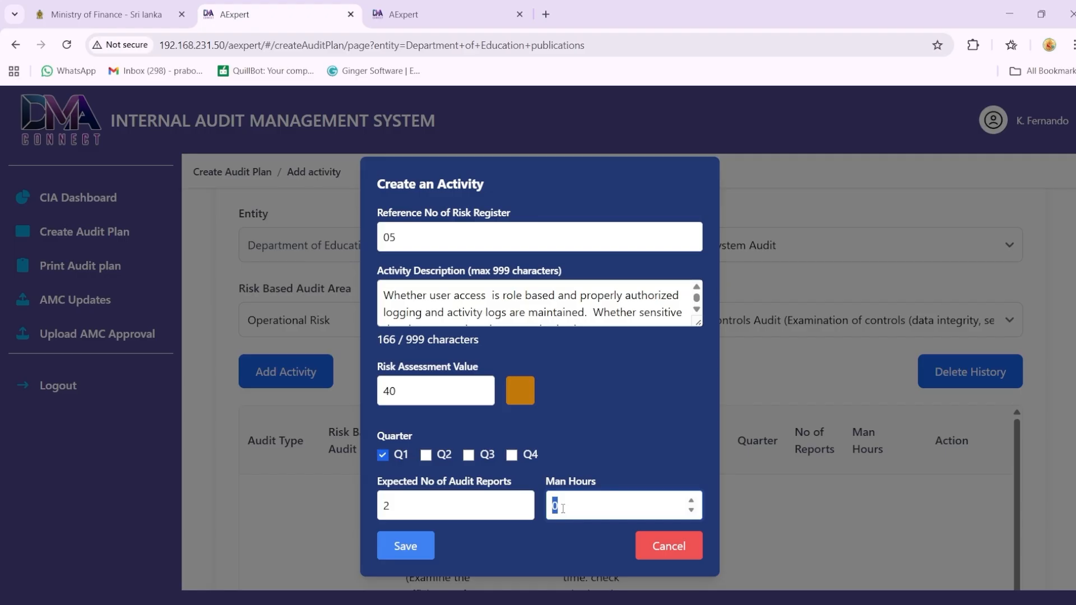
{"action": "type", "text": "35"}
{"action": "left_click", "coordinate": [416, 552]}
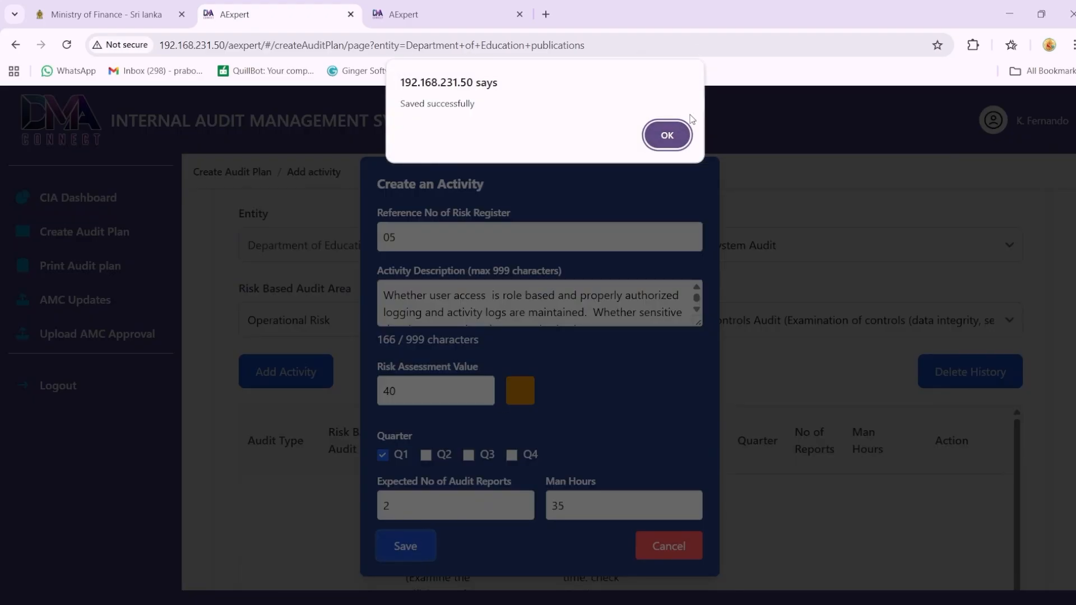
{"action": "left_click", "coordinate": [667, 137]}
Step: Review all the activities listed in the audit plan, including the new Information System Audit entry
{"action": "scroll", "coordinate": [1016, 238], "scroll_direction": "down", "scroll_amount": 7}
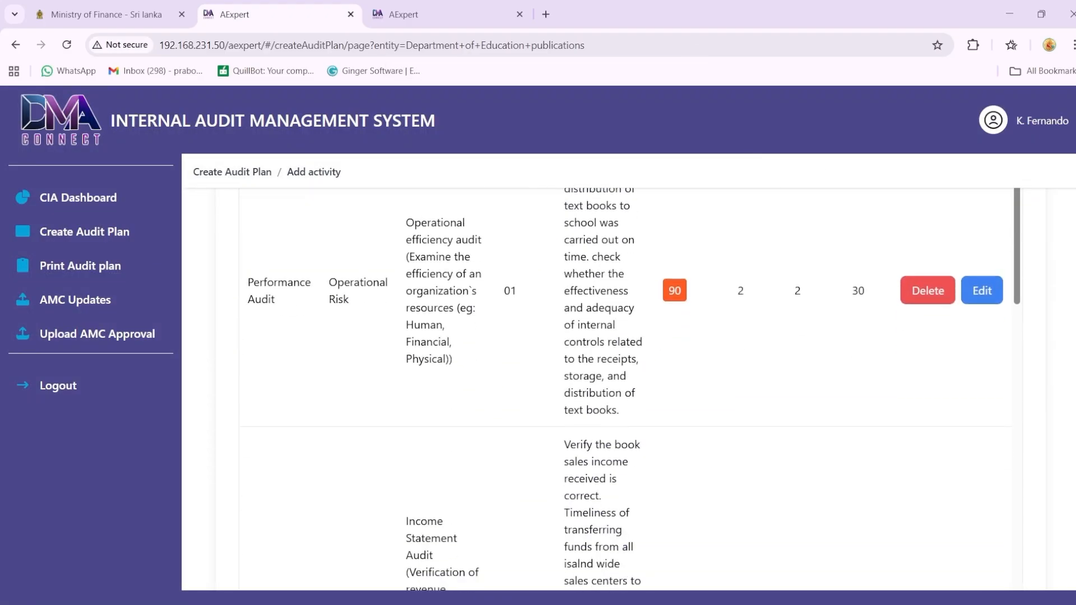
{"action": "scroll", "coordinate": [1016, 238], "scroll_direction": "down", "scroll_amount": 15}
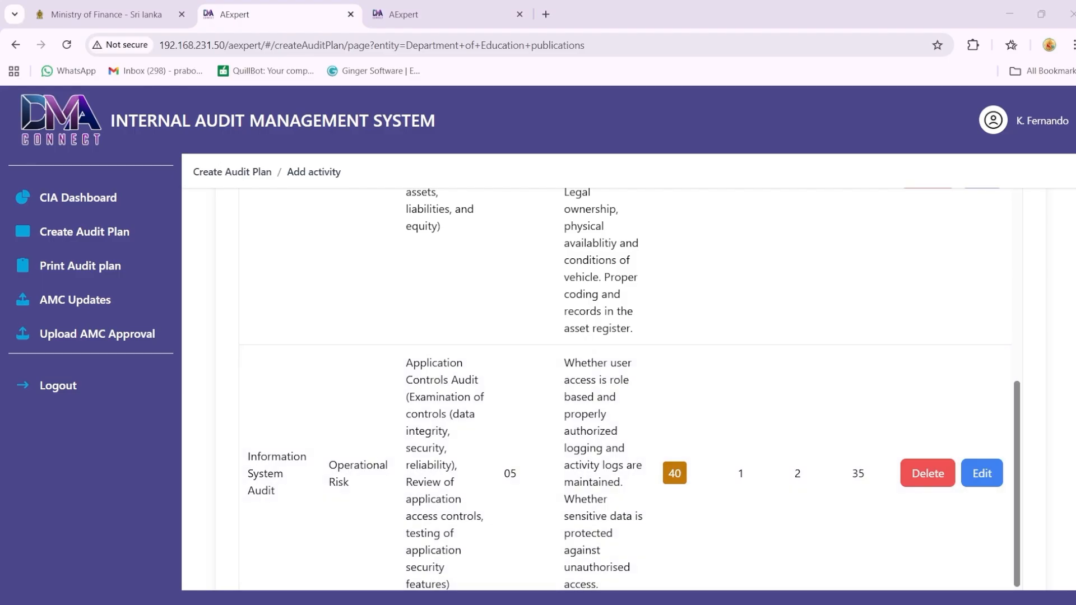
{"action": "scroll", "coordinate": [617, 392], "scroll_direction": "up", "scroll_amount": 2}
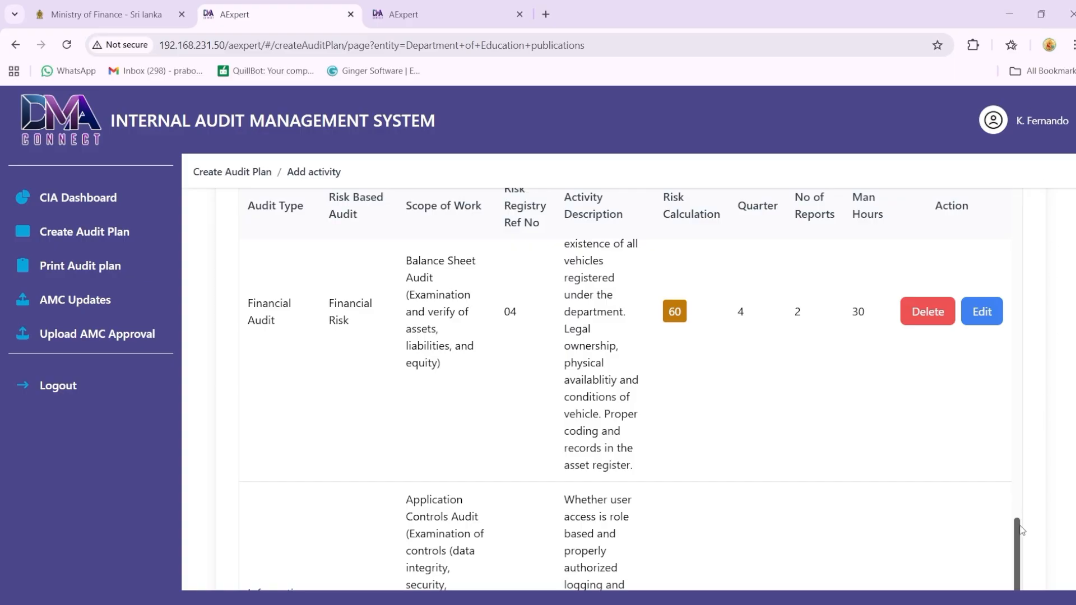
{"action": "left_click_drag", "start_coordinate": [1019, 540], "coordinate": [1021, 201]}
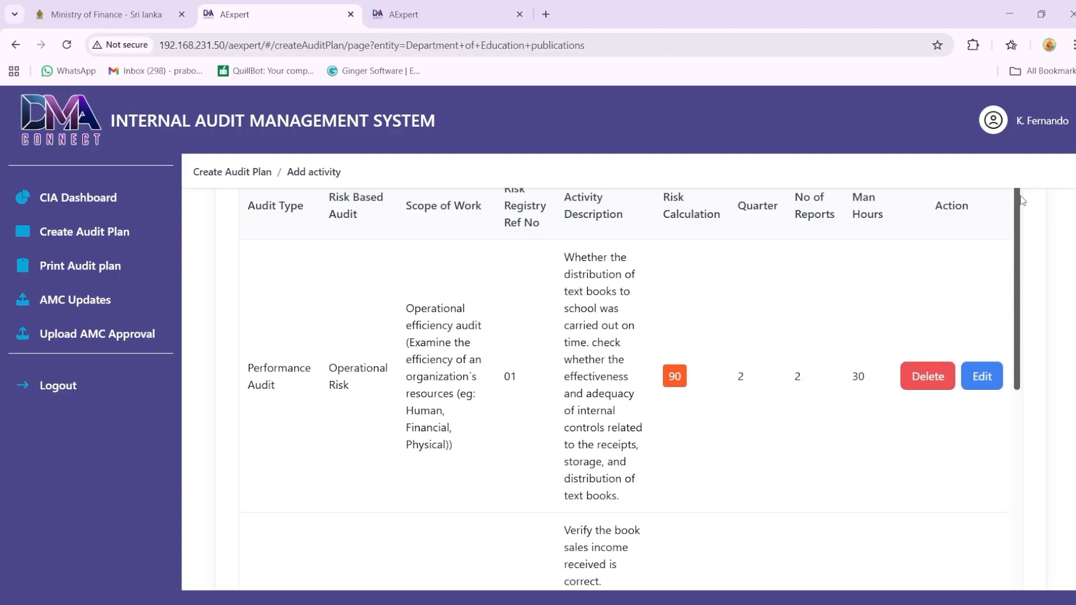
{"action": "key", "text": "ctrl+a"}
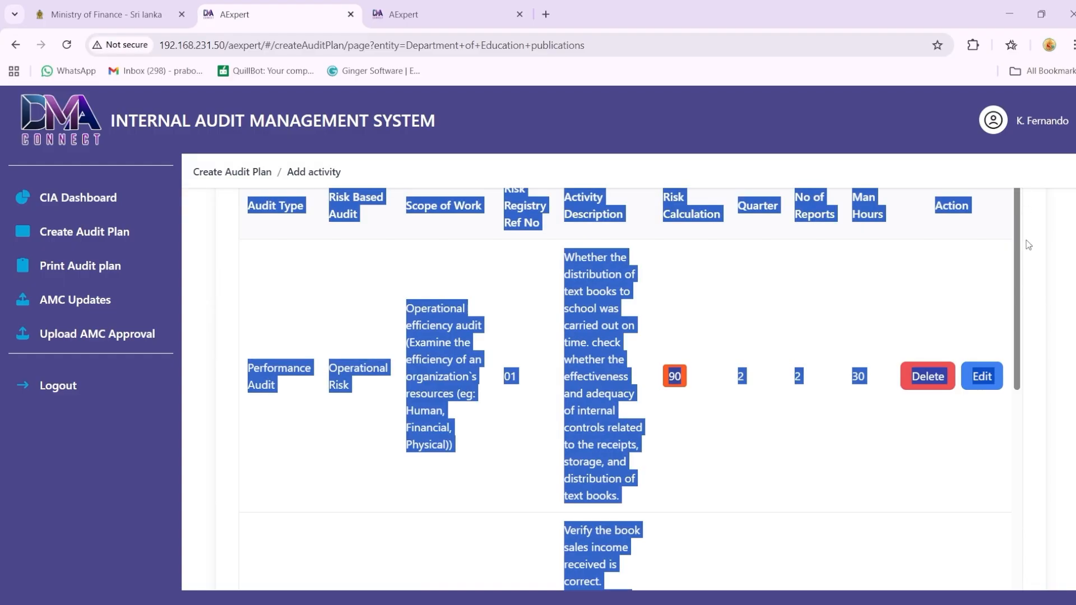
{"action": "left_click", "coordinate": [1044, 323]}
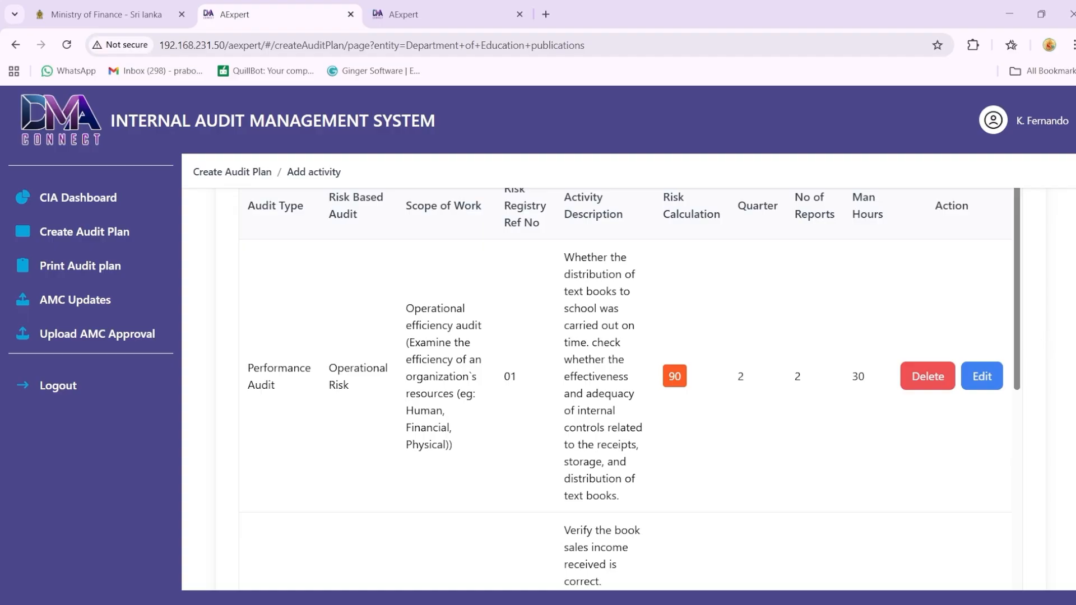
{"action": "scroll", "coordinate": [633, 393], "scroll_direction": "up", "scroll_amount": 3}
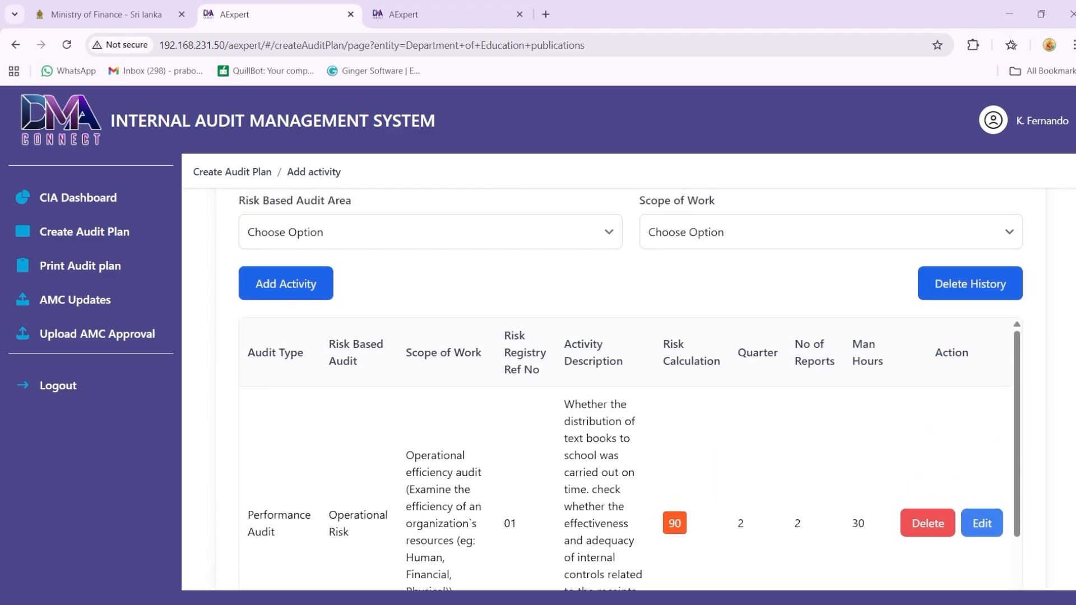
{"action": "scroll", "coordinate": [628, 392], "scroll_direction": "down", "scroll_amount": 7}
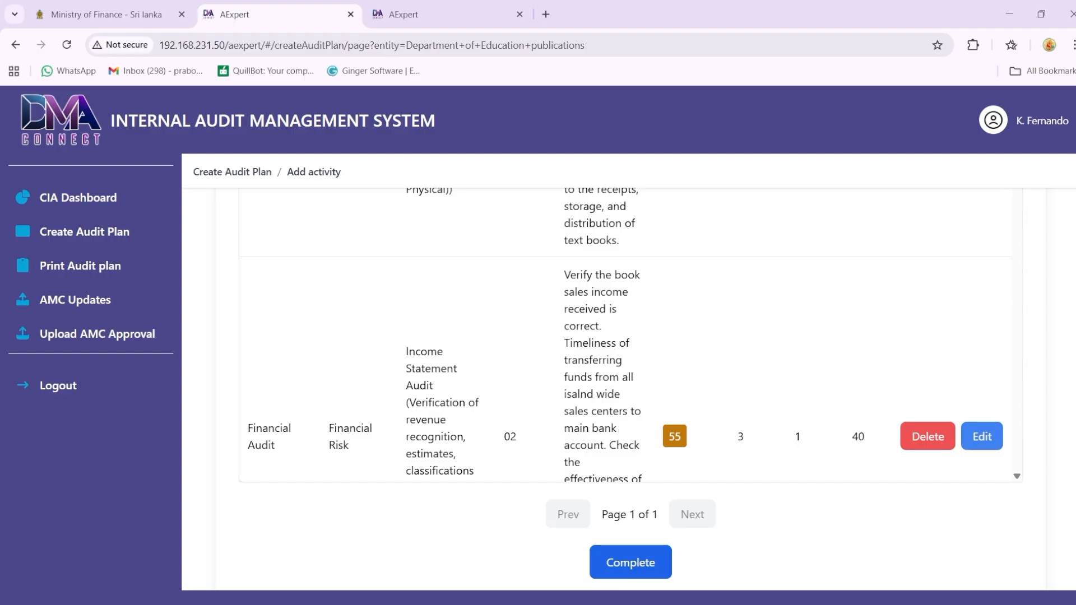
{"action": "scroll", "coordinate": [630, 387], "scroll_direction": "up", "scroll_amount": 10}
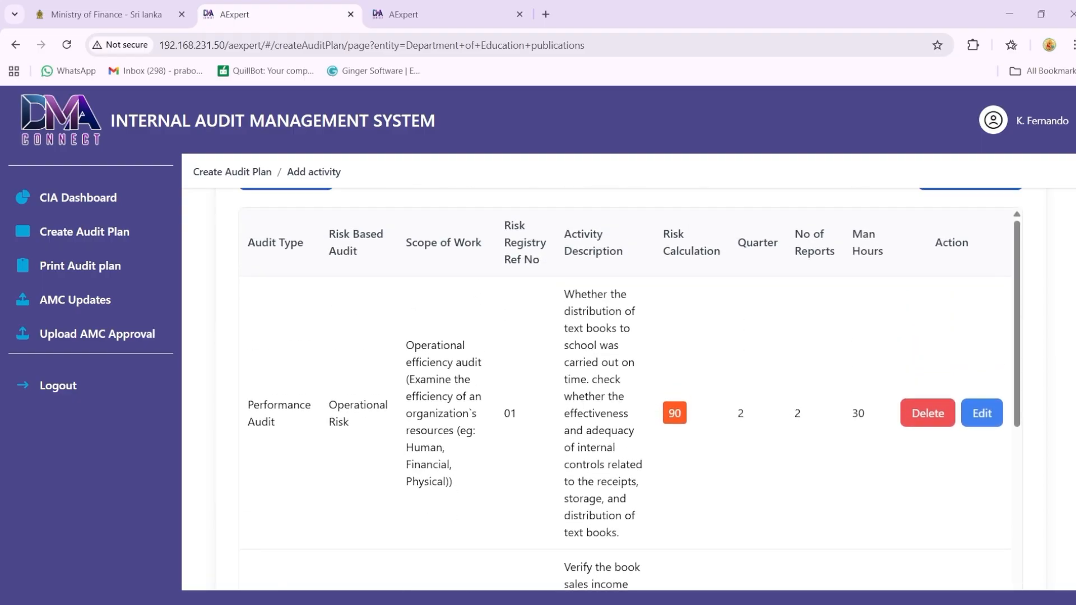
{"action": "scroll", "coordinate": [630, 387], "scroll_direction": "up", "scroll_amount": 1}
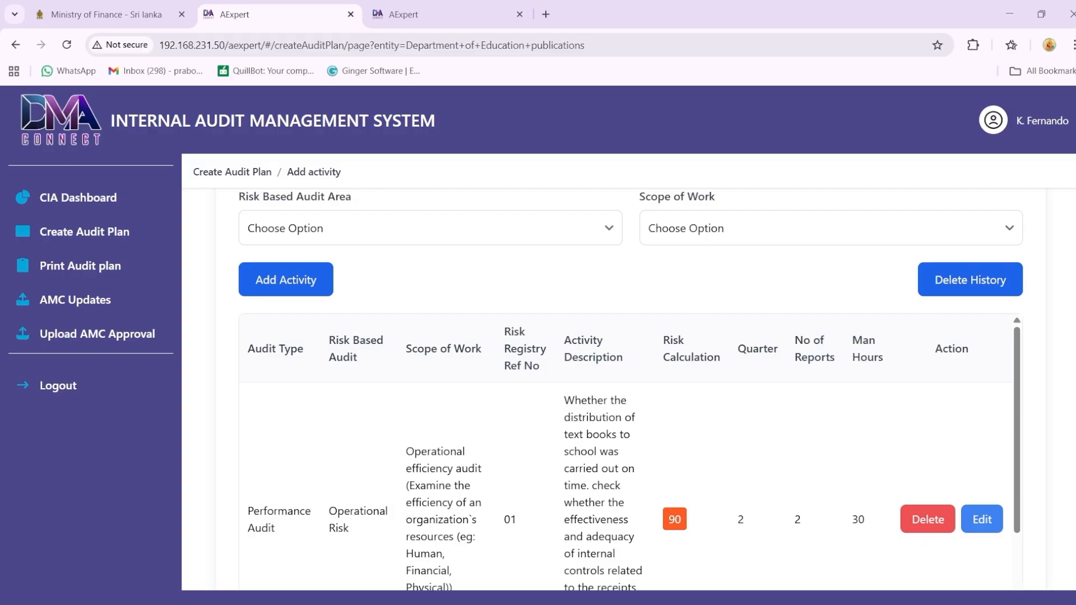
Step: Edit the activity with reference number 01, retyping the end of its description as "books." and setting its risk assessment value to 85
{"action": "left_click", "coordinate": [975, 533]}
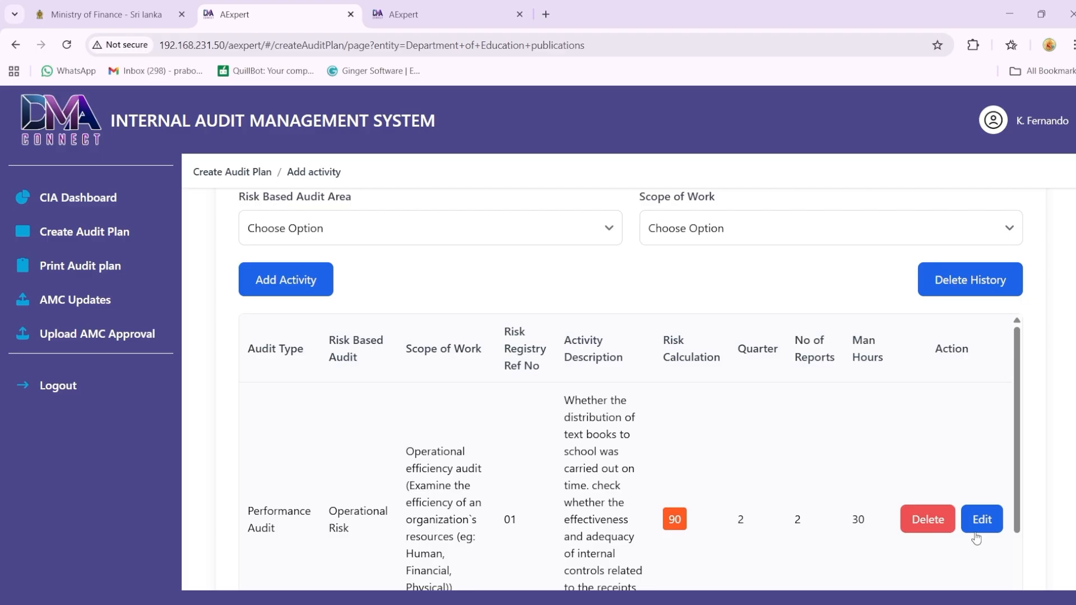
{"action": "left_click", "coordinate": [976, 536]}
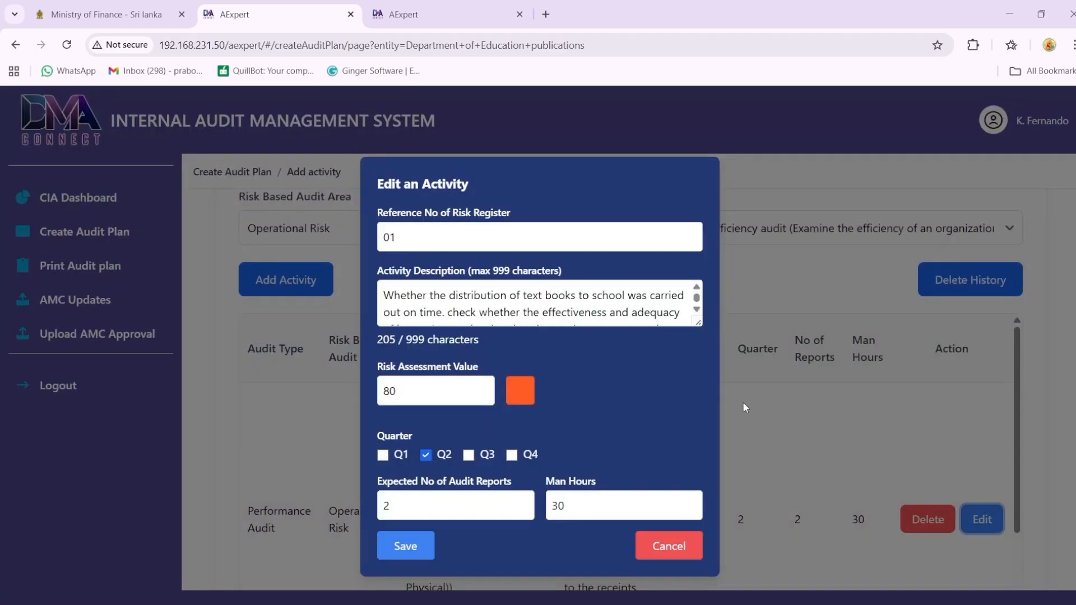
{"action": "left_click", "coordinate": [697, 308]}
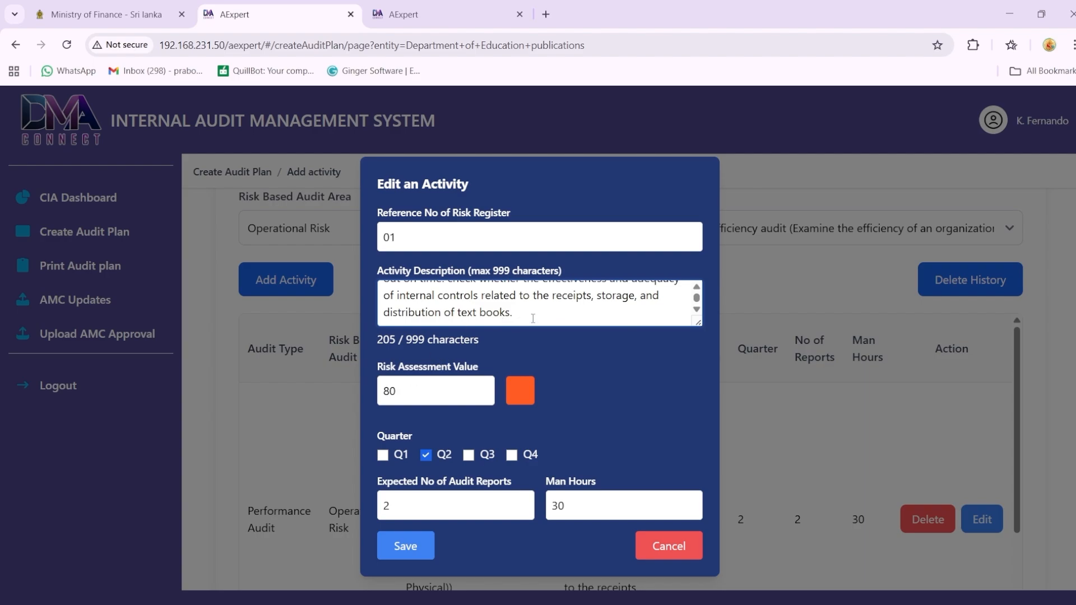
{"action": "key", "text": "BackSpace"}
{"action": "key", "text": "BackSpace"}
{"action": "key", "text": "BackSpace"}
{"action": "type", "text": "ks."}
{"action": "left_click", "coordinate": [408, 387]}
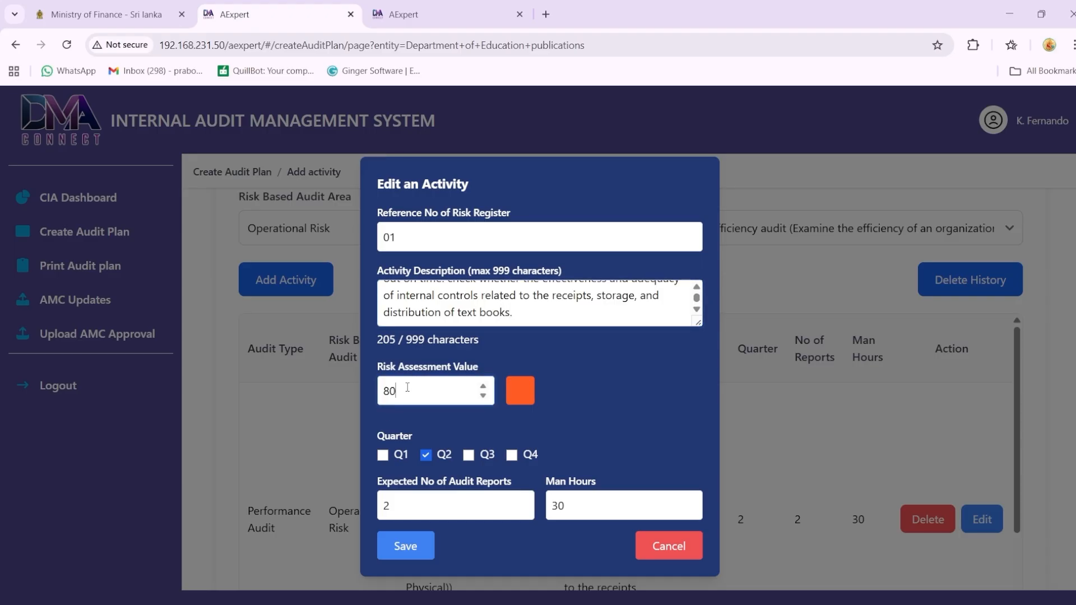
{"action": "left_click_drag", "start_coordinate": [407, 387], "coordinate": [391, 391]}
{"action": "type", "text": "5"}
Step: Try adding quarters Q1, Q3 and Q4 to the first activity and clear them again
{"action": "left_click", "coordinate": [512, 455]}
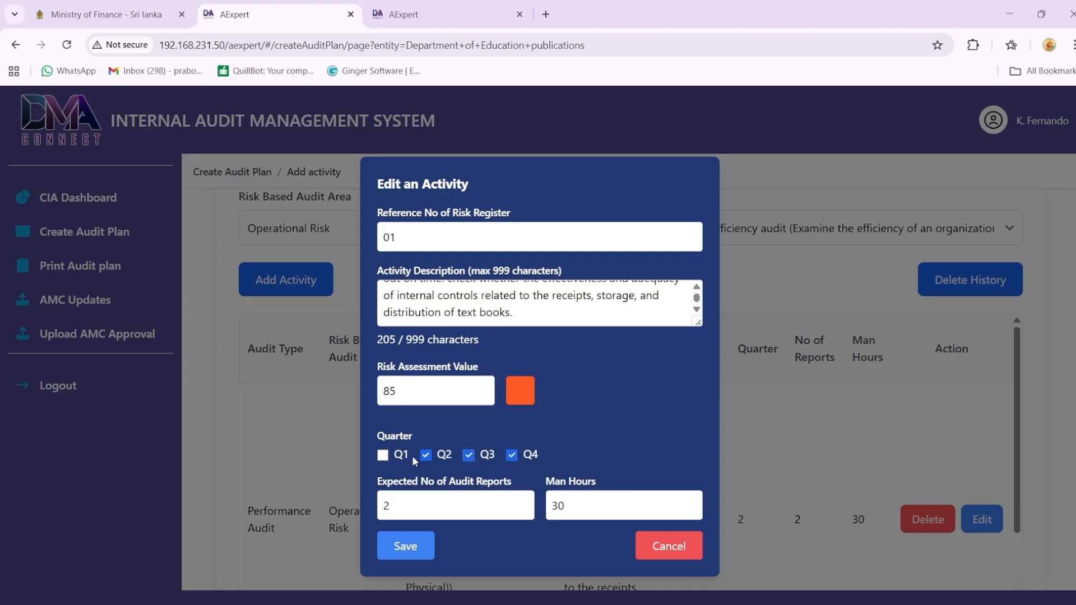
{"action": "left_click", "coordinate": [384, 455]}
{"action": "left_click", "coordinate": [383, 455]}
{"action": "left_click", "coordinate": [468, 455]}
{"action": "left_click", "coordinate": [512, 455]}
Step: Save the changes to the first activity and check its updated row in the audit plan
{"action": "left_click", "coordinate": [410, 552]}
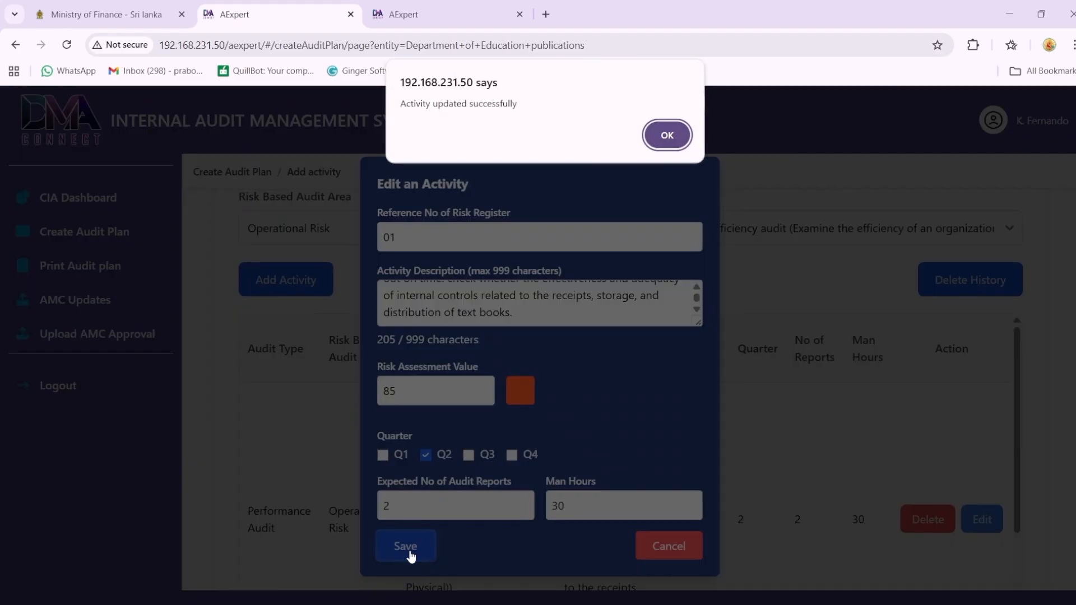
{"action": "left_click", "coordinate": [668, 125]}
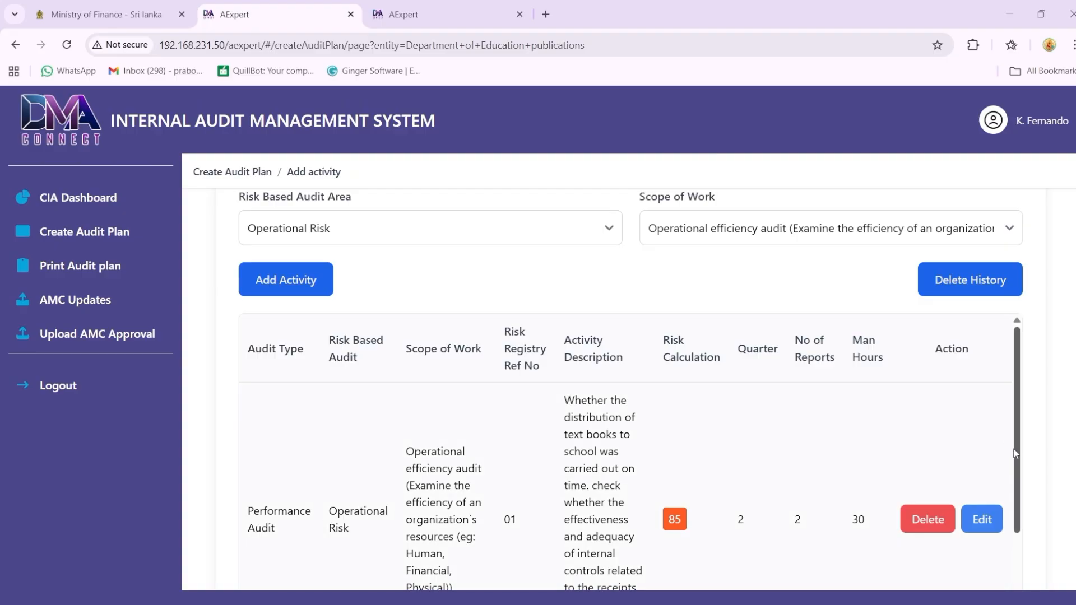
{"action": "scroll", "coordinate": [1025, 459], "scroll_direction": "down", "scroll_amount": 1}
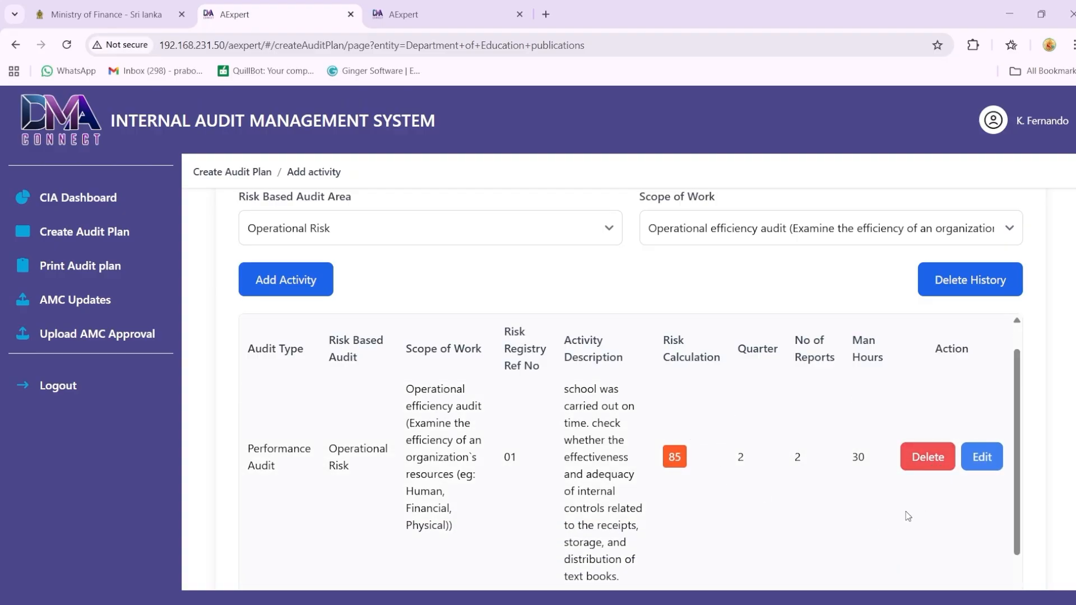
{"action": "scroll", "coordinate": [1020, 440], "scroll_direction": "up", "scroll_amount": 1}
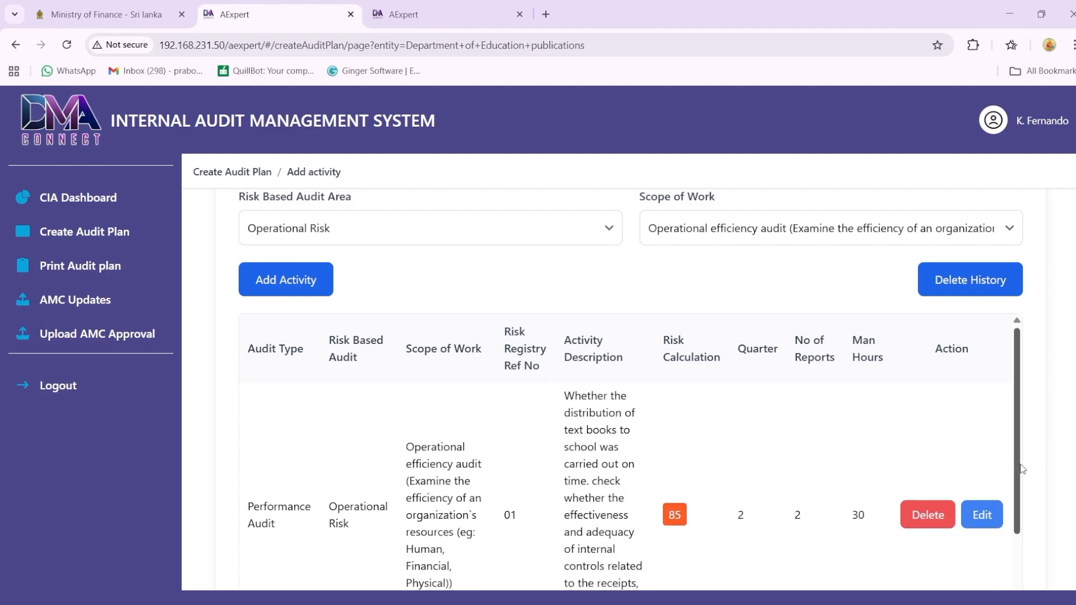
Step: Delete the activity with reference number 01 from the audit plan and reactivate it from the delete history
{"action": "left_click", "coordinate": [918, 512]}
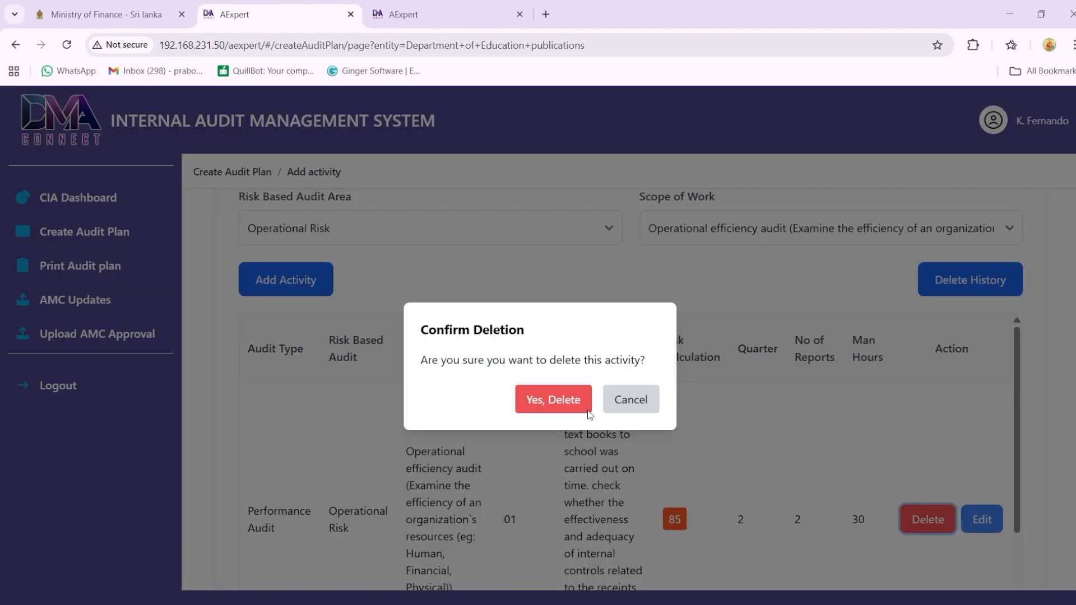
{"action": "left_click", "coordinate": [567, 400]}
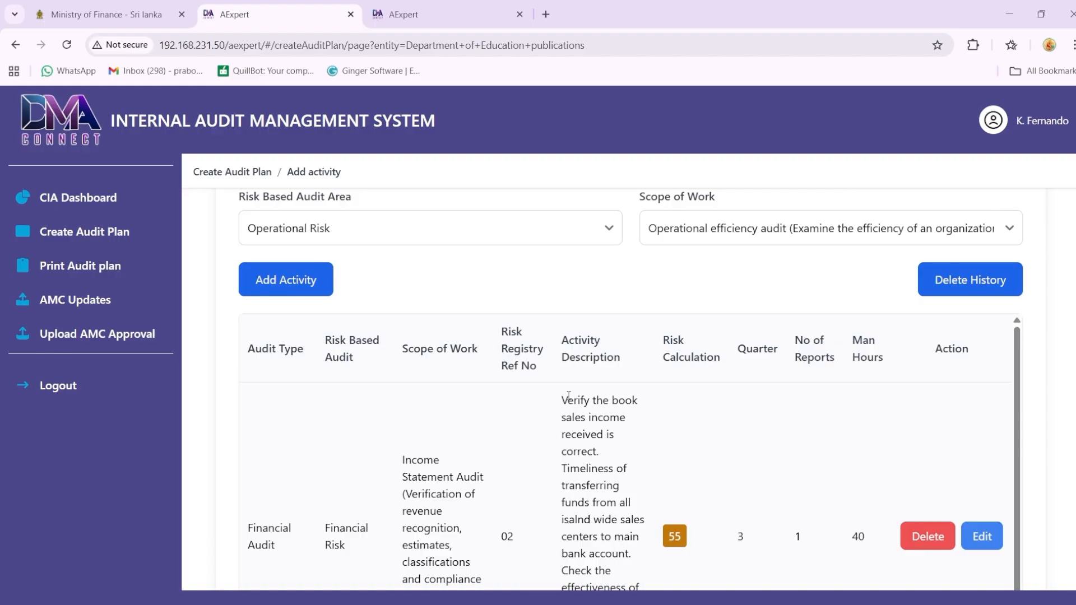
{"action": "left_click", "coordinate": [939, 292]}
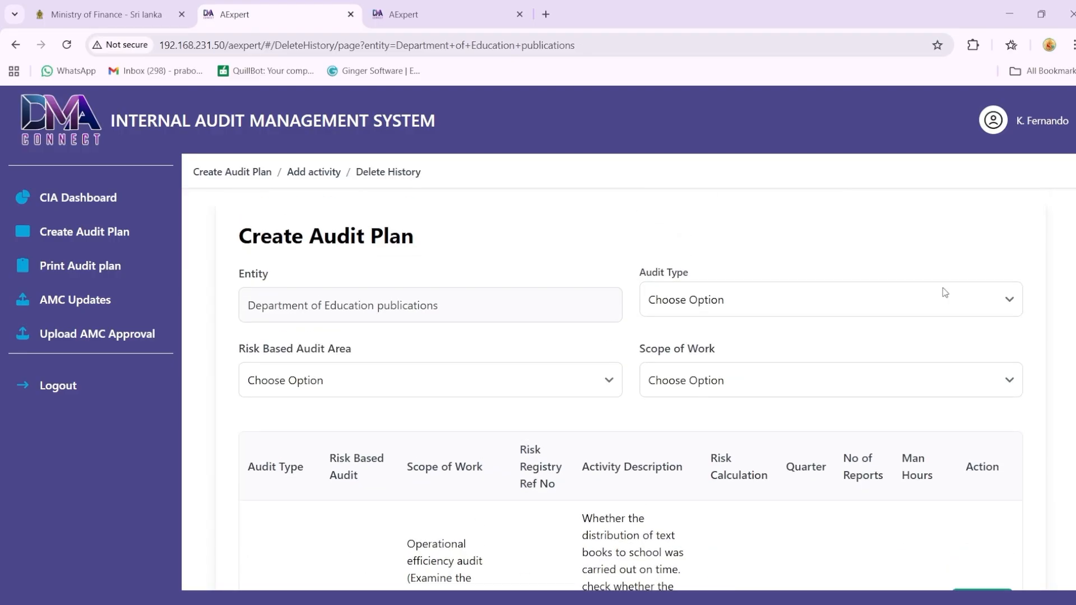
{"action": "scroll", "coordinate": [941, 293], "scroll_direction": "down", "scroll_amount": 3}
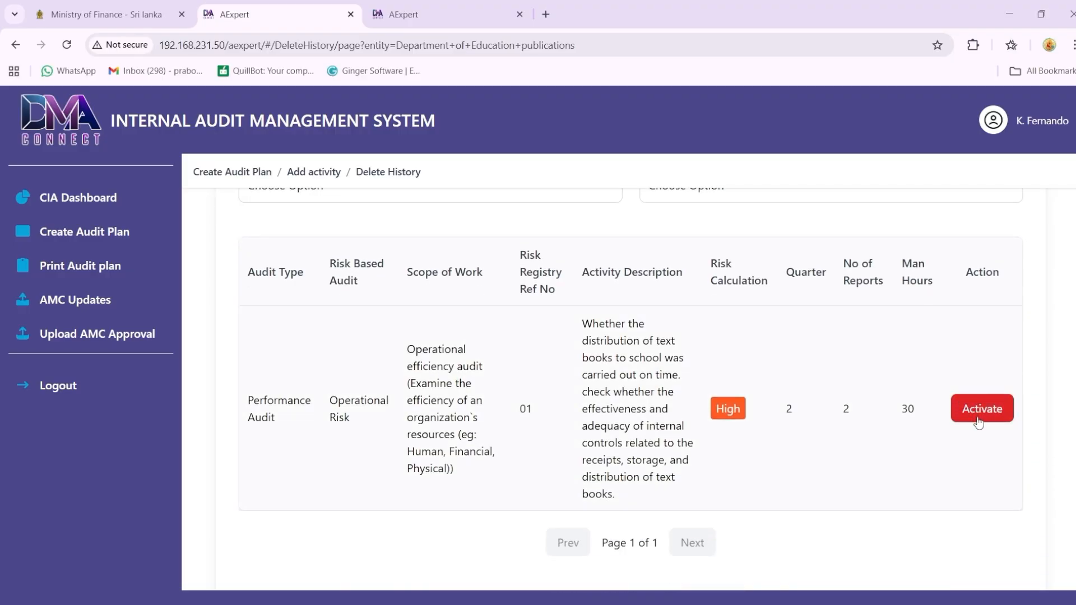
{"action": "left_click", "coordinate": [977, 417]}
{"action": "left_click", "coordinate": [527, 404]}
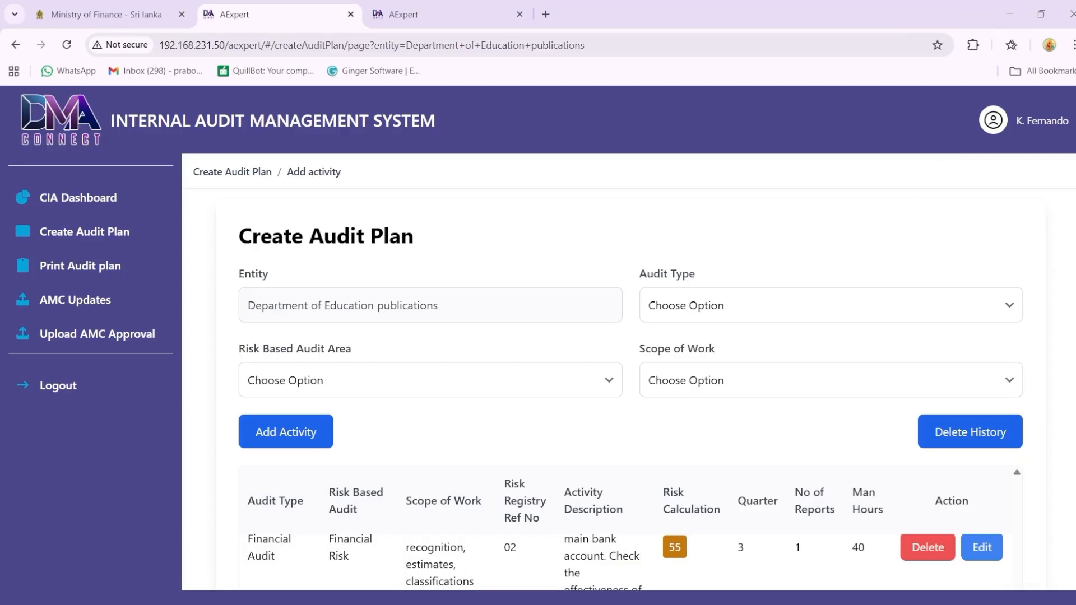
Step: Mark the Department of Education publications audit plan as complete and confirm the completion
{"action": "scroll", "coordinate": [630, 389], "scroll_direction": "down", "scroll_amount": 3}
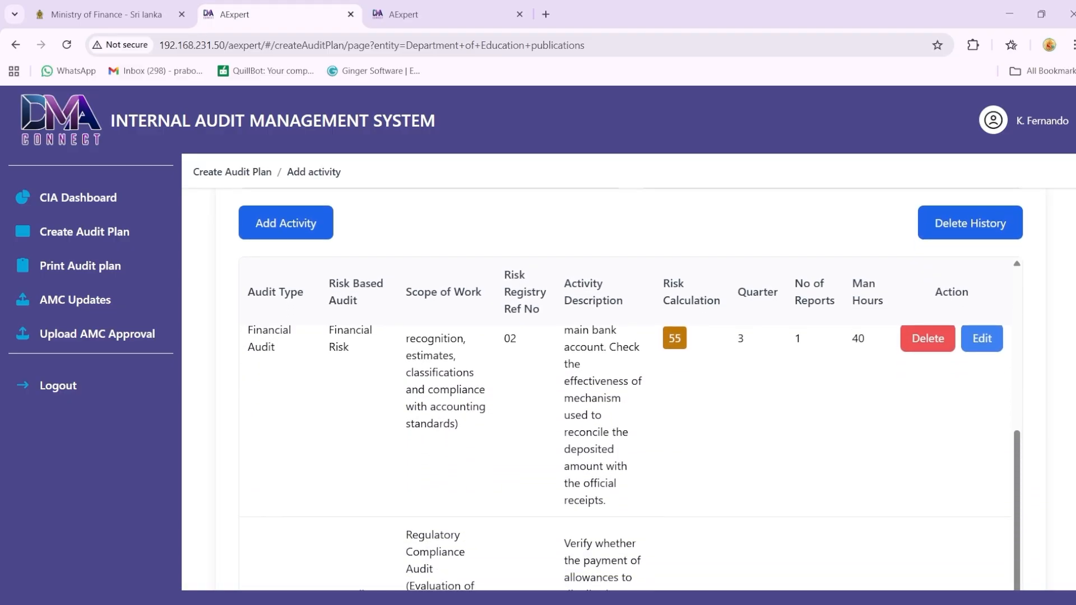
{"action": "scroll", "coordinate": [630, 390], "scroll_direction": "down", "scroll_amount": 3}
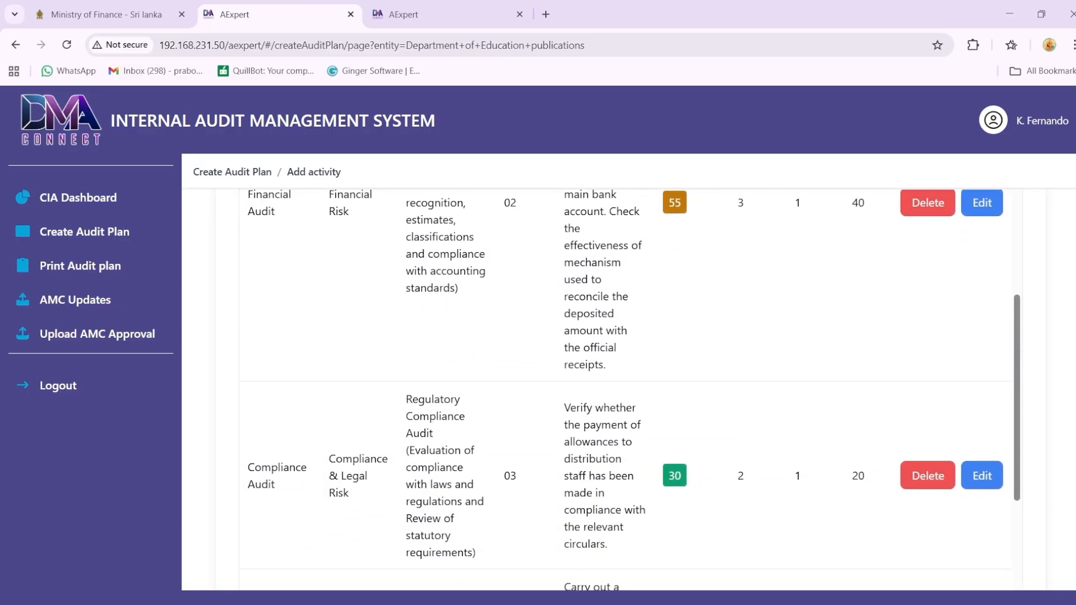
{"action": "scroll", "coordinate": [631, 389], "scroll_direction": "down", "scroll_amount": 3}
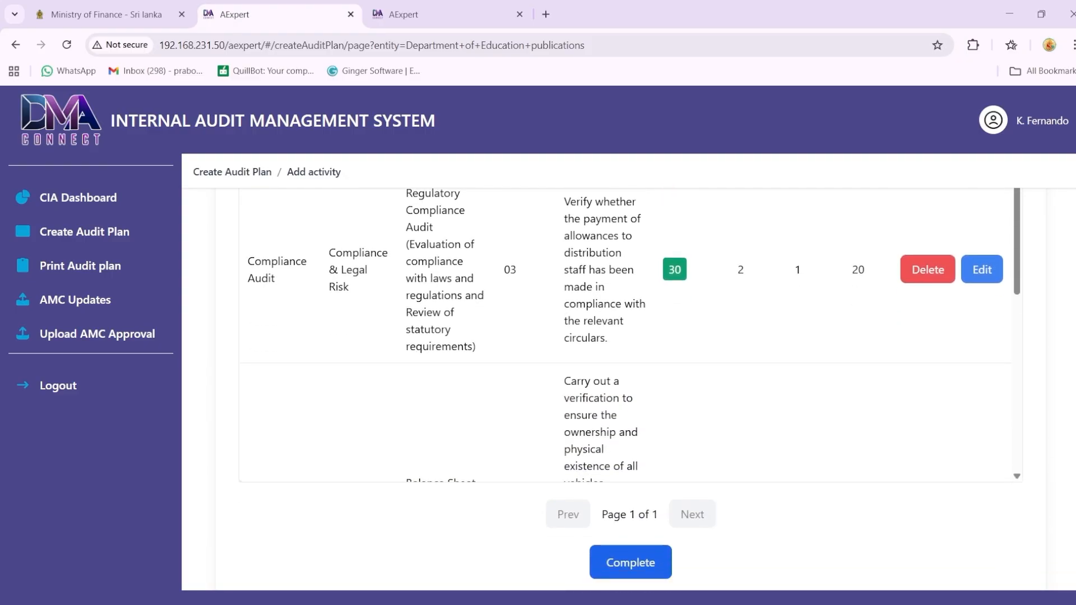
{"action": "left_click", "coordinate": [636, 565]}
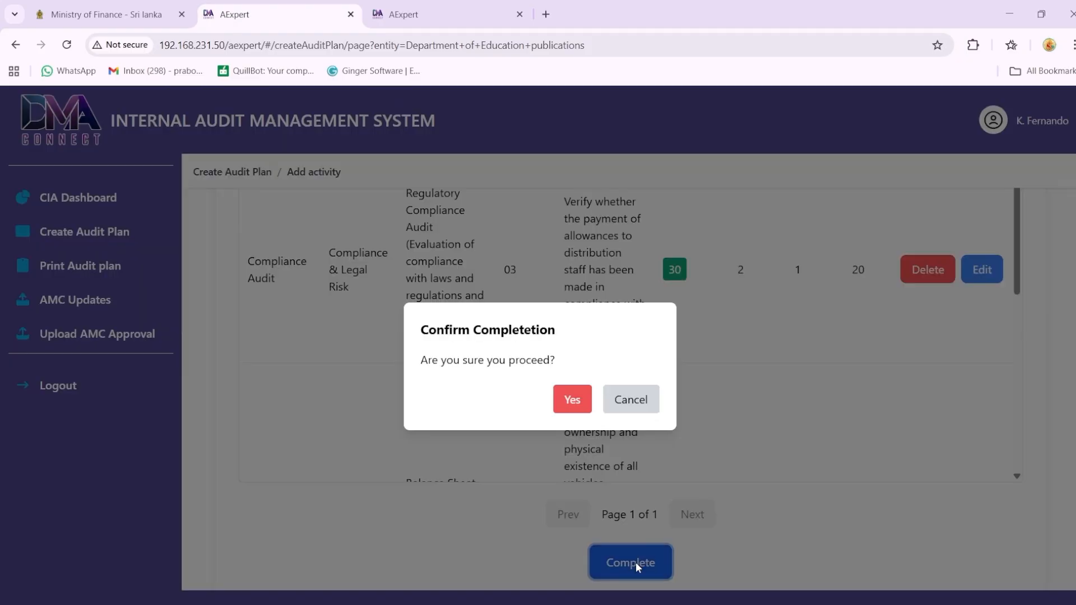
{"action": "left_click", "coordinate": [574, 402]}
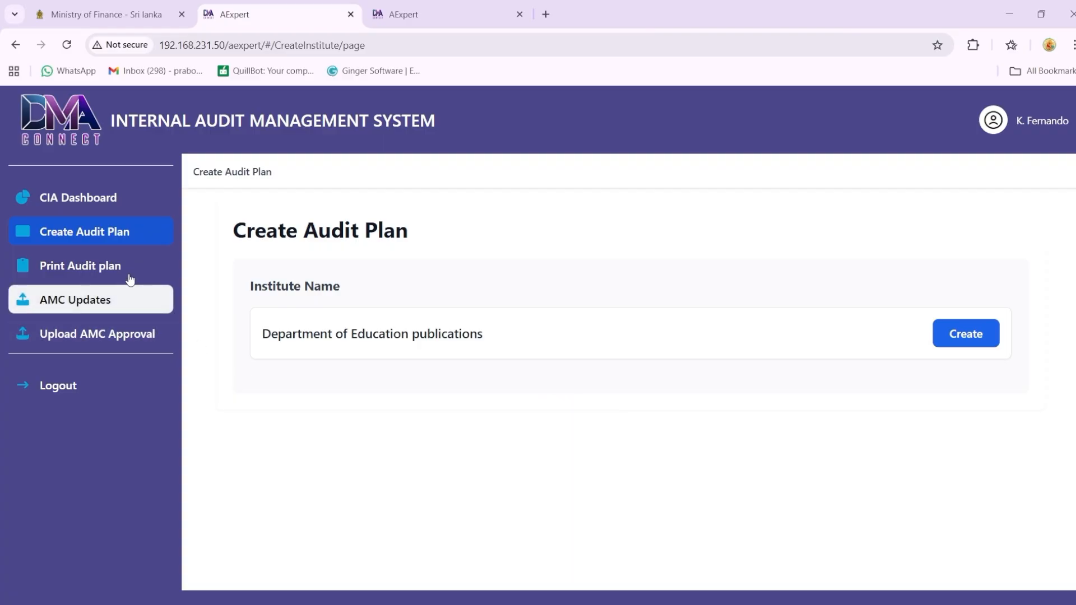
Step: Open the To Do audit plan of the Department of Education publications for updating from the CIA dashboard
{"action": "left_click", "coordinate": [107, 202]}
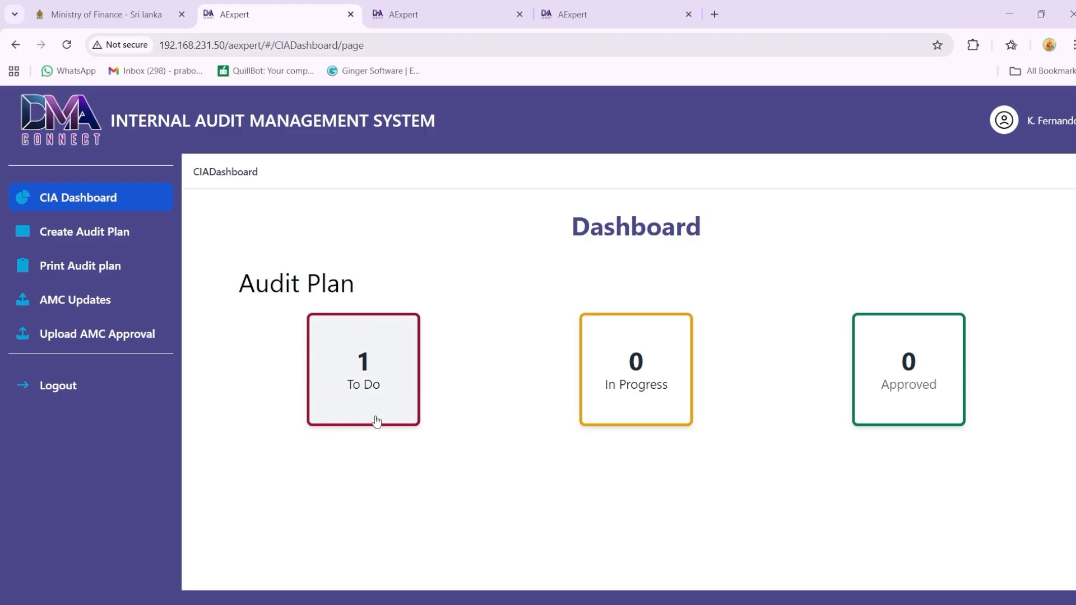
{"action": "left_click", "coordinate": [393, 358]}
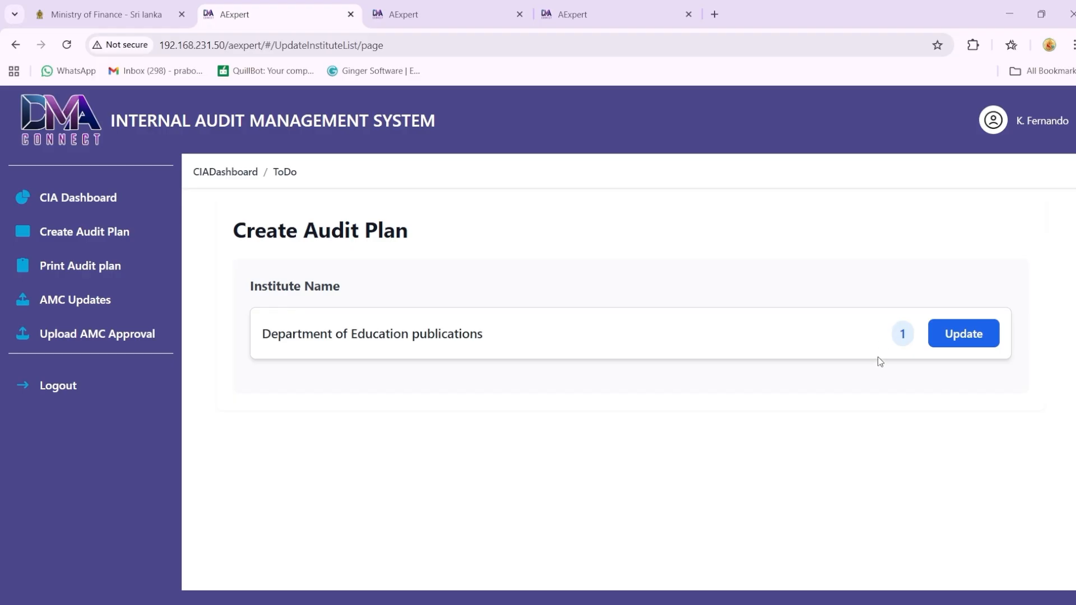
{"action": "left_click", "coordinate": [946, 347]}
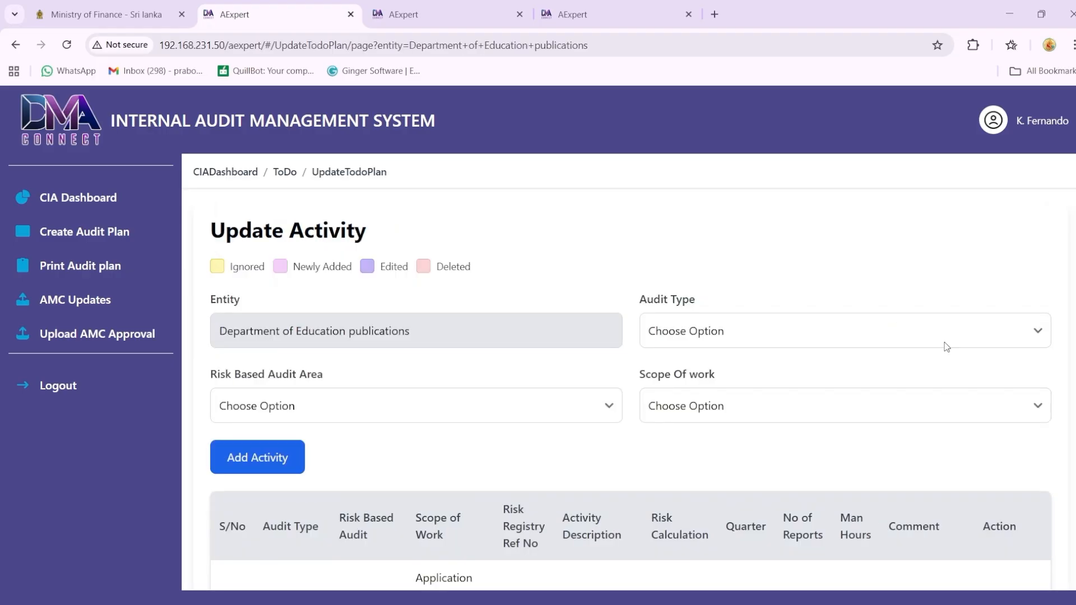
{"action": "scroll", "coordinate": [943, 343], "scroll_direction": "down", "scroll_amount": 3}
{"action": "scroll", "coordinate": [631, 392], "scroll_direction": "down", "scroll_amount": 2}
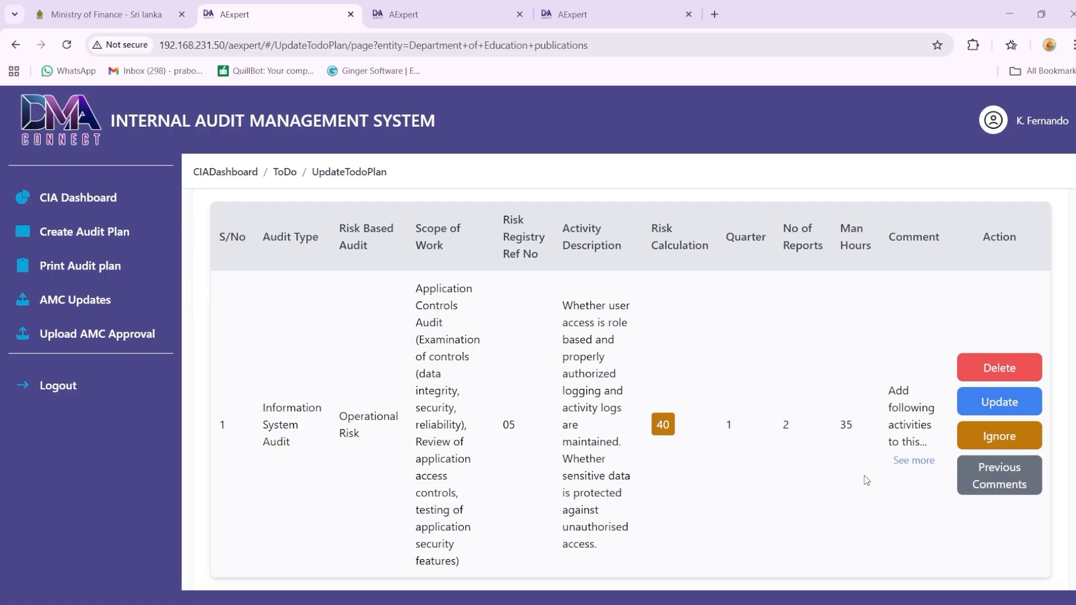
Step: Read the full comment on the Information System Audit activity and copy the activities it asks to add to the audit scope
{"action": "left_click", "coordinate": [912, 462]}
{"action": "left_click", "coordinate": [912, 461]}
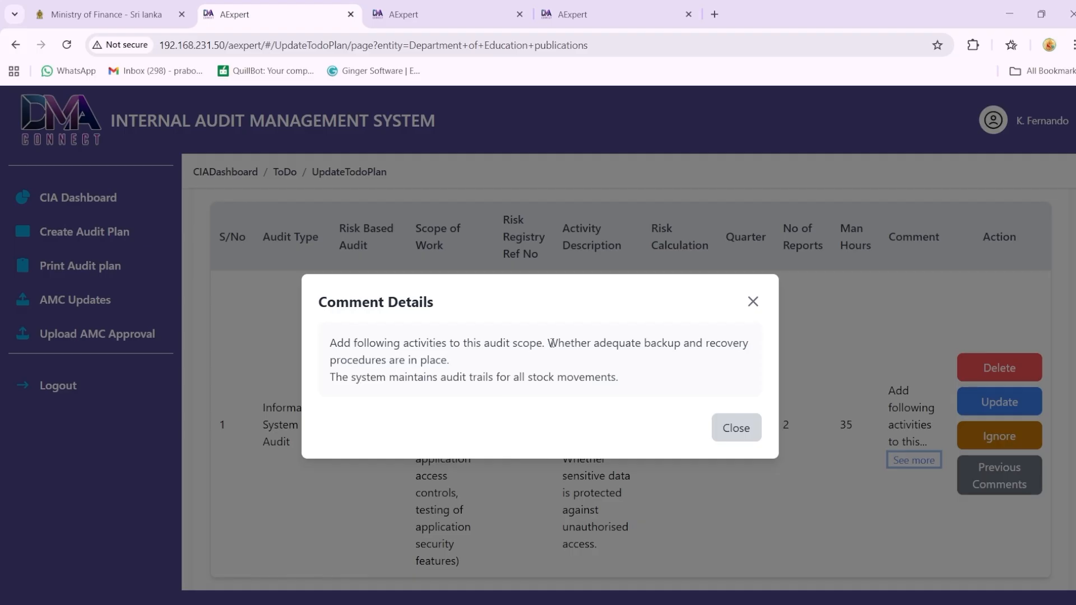
{"action": "left_click_drag", "start_coordinate": [550, 343], "coordinate": [631, 380]}
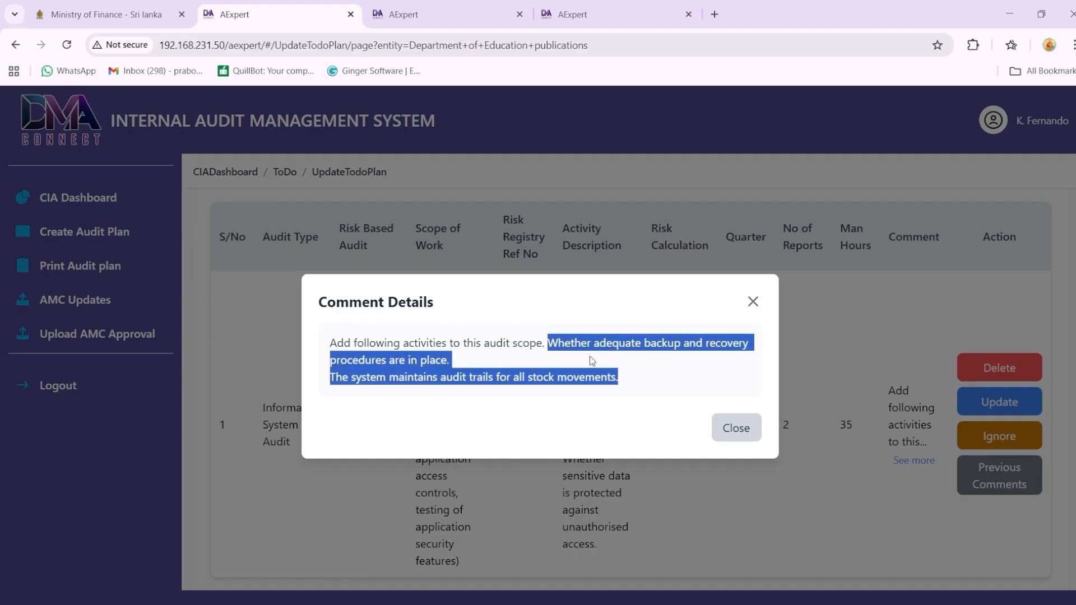
{"action": "left_click", "coordinate": [735, 429]}
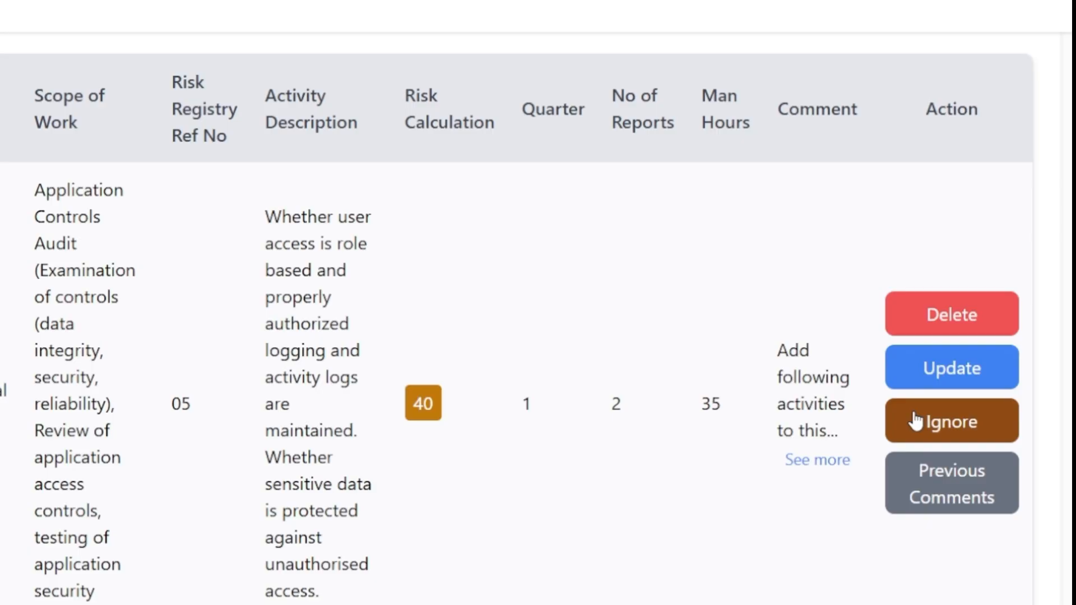
Step: Append the copied backup-and-recovery and audit-trail text to the Information System Audit activity's description, save the activity and complete the plan update
{"action": "left_click", "coordinate": [915, 371]}
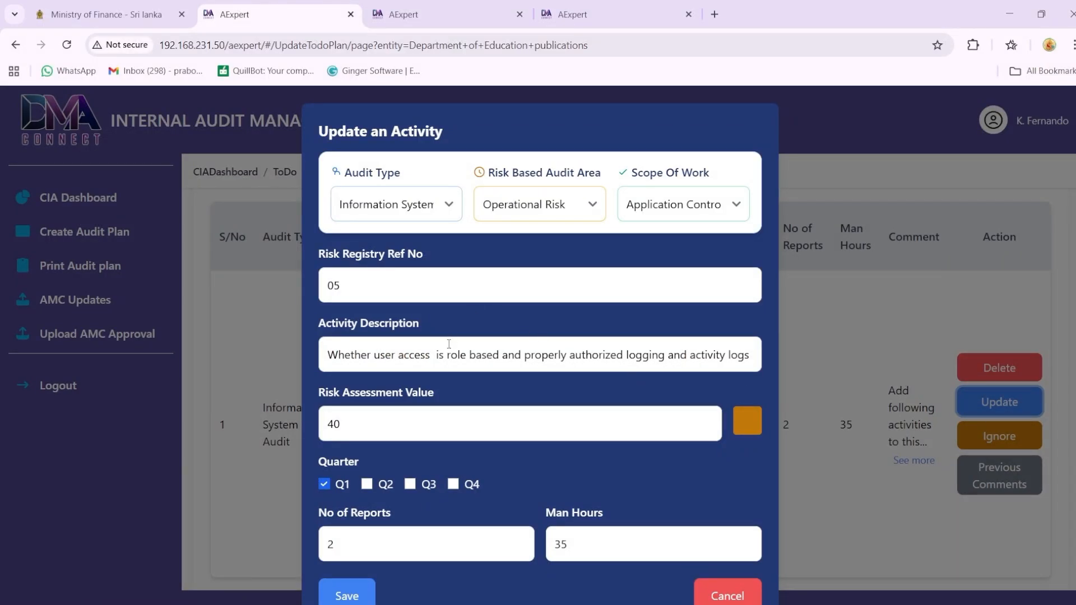
{"action": "left_click", "coordinate": [552, 355]}
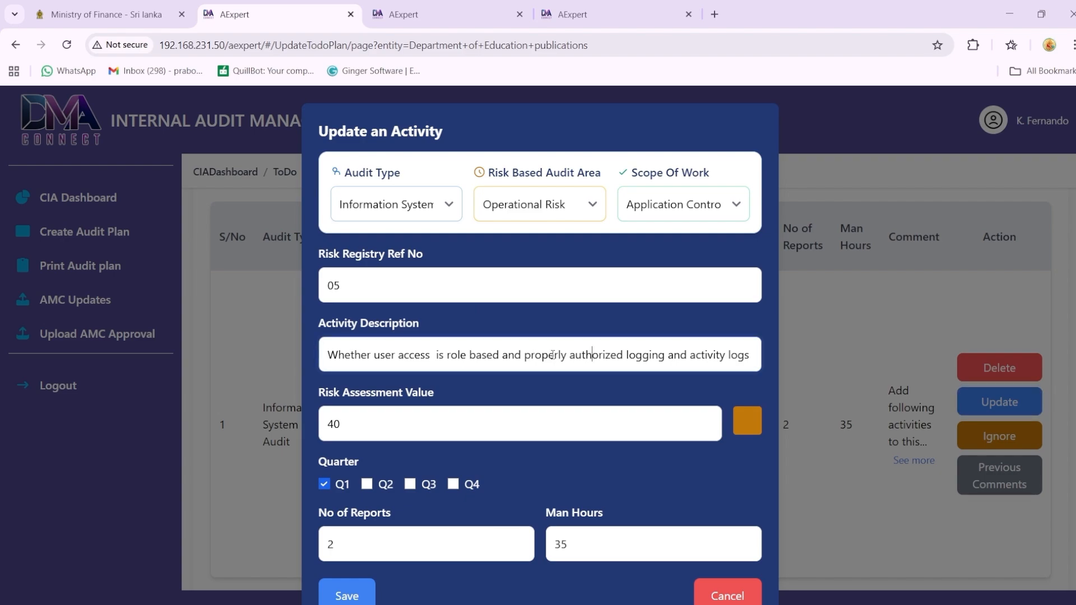
{"action": "key", "text": "End"}
{"action": "type", "text": "are maintained.  Whether sensitive data is protected against unauthorised access."}
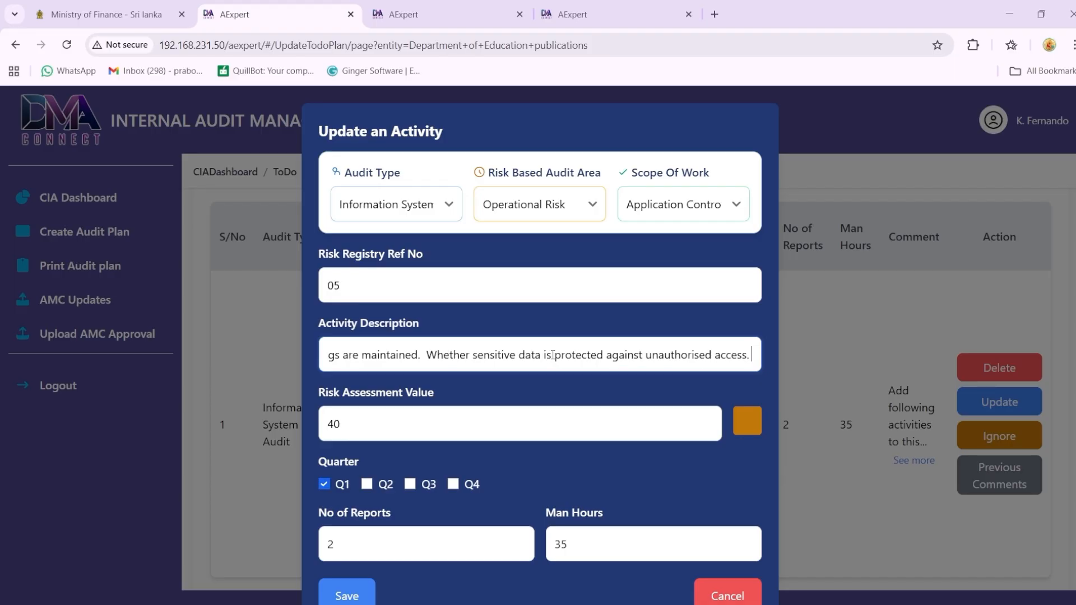
{"action": "key", "text": "ctrl+v"}
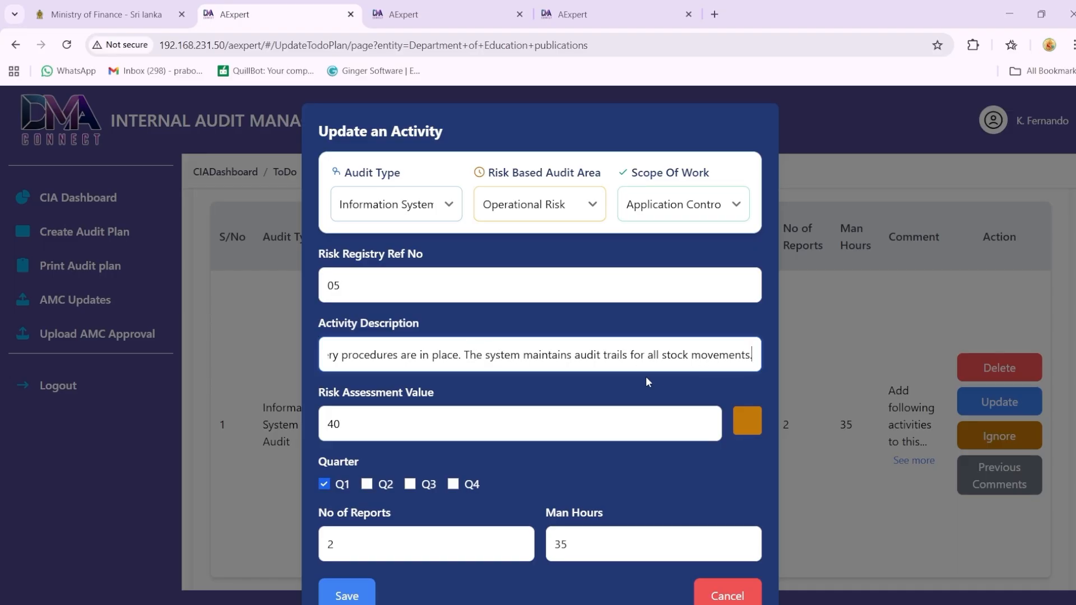
{"action": "left_click", "coordinate": [345, 596]}
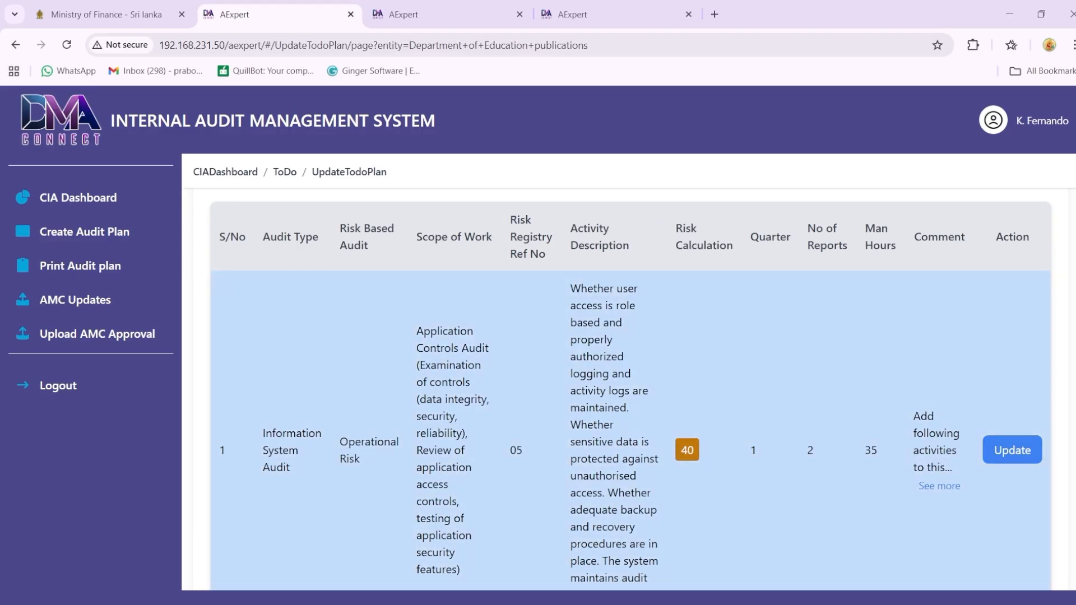
{"action": "scroll", "coordinate": [870, 536], "scroll_direction": "down", "scroll_amount": 2}
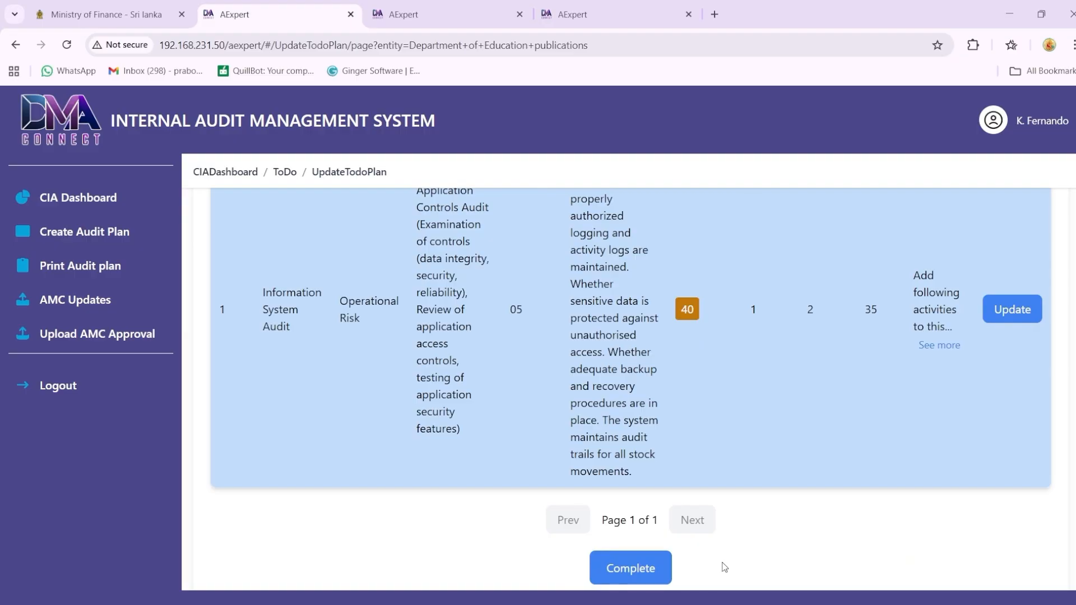
{"action": "left_click", "coordinate": [631, 569]}
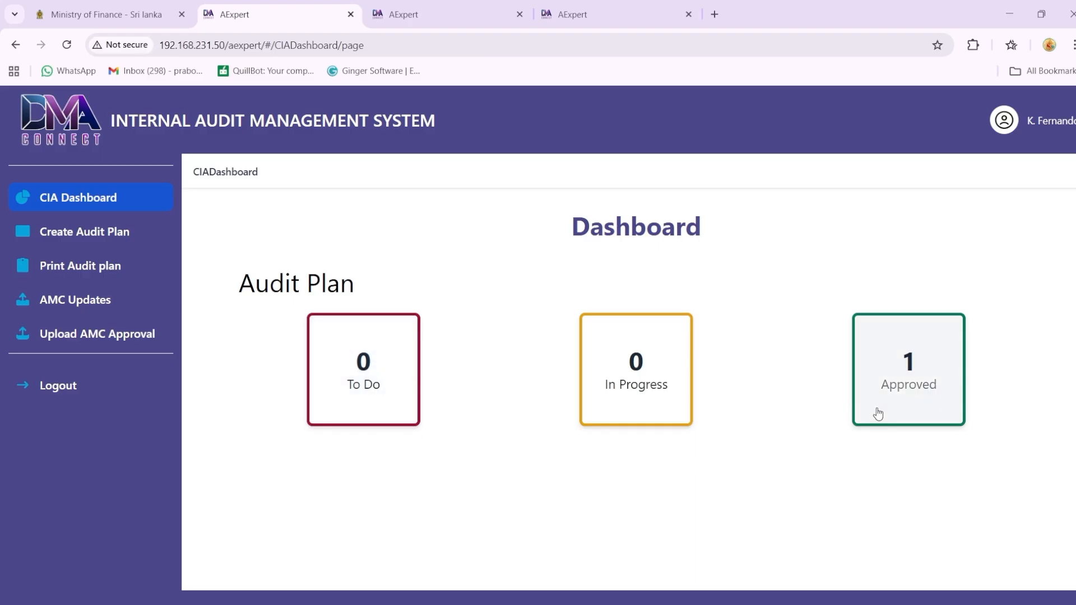
Step: View the approved audit plan of the Department of Education publications down to its last activity and close it
{"action": "left_click", "coordinate": [906, 380]}
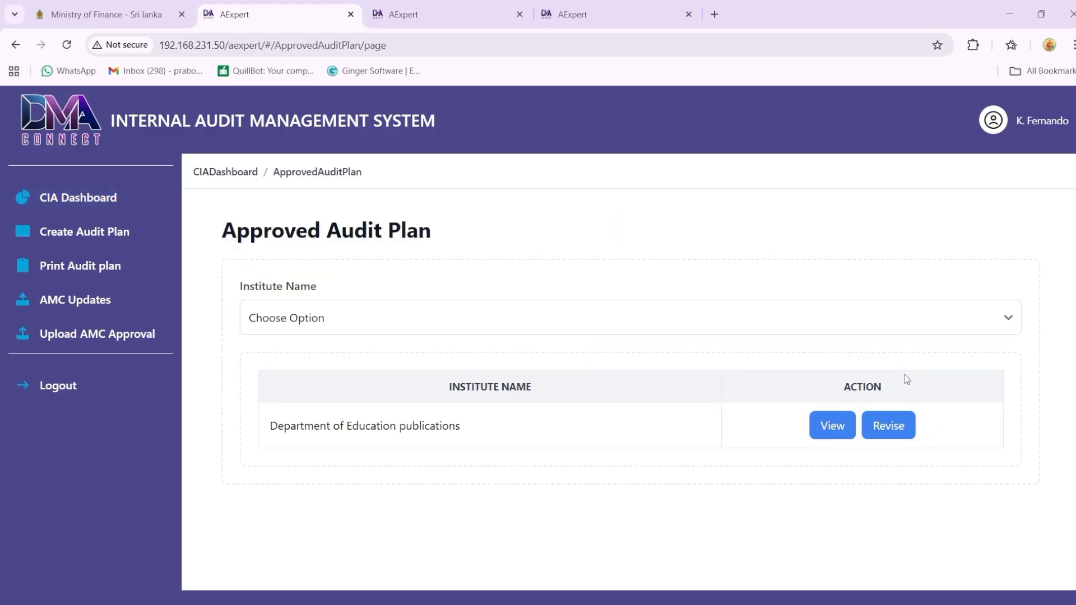
{"action": "left_click", "coordinate": [828, 429]}
{"action": "scroll", "coordinate": [630, 392], "scroll_direction": "down", "scroll_amount": 15}
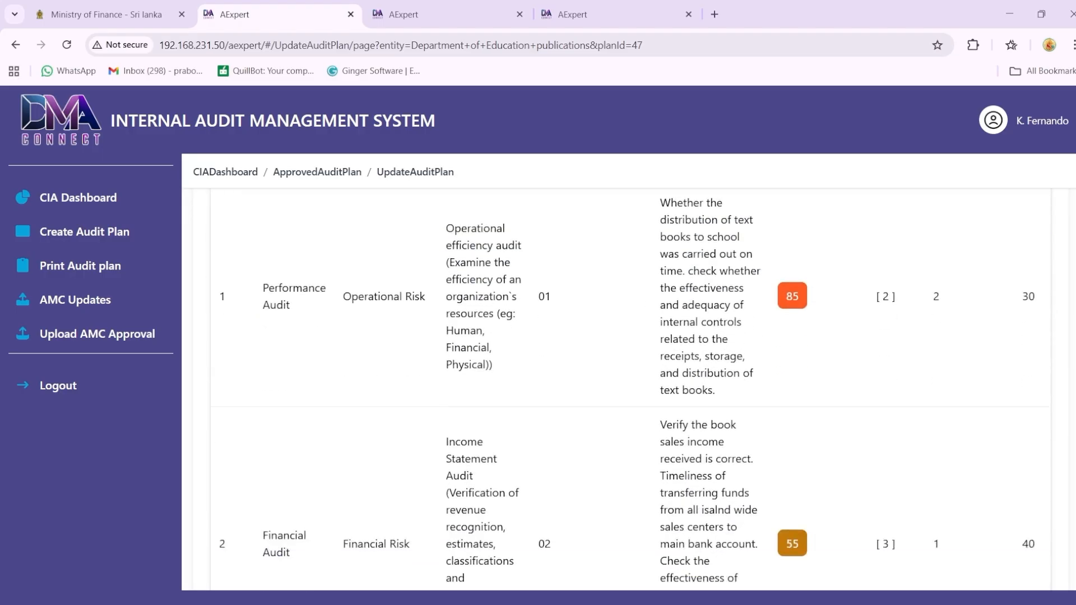
{"action": "scroll", "coordinate": [681, 591], "scroll_direction": "down", "scroll_amount": 5}
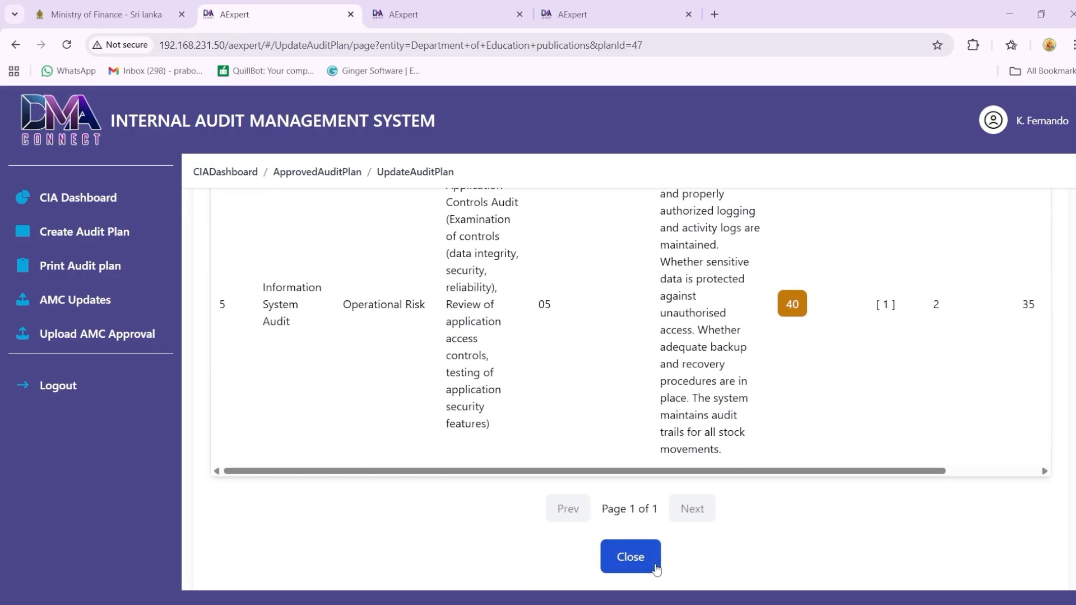
{"action": "left_click", "coordinate": [656, 567]}
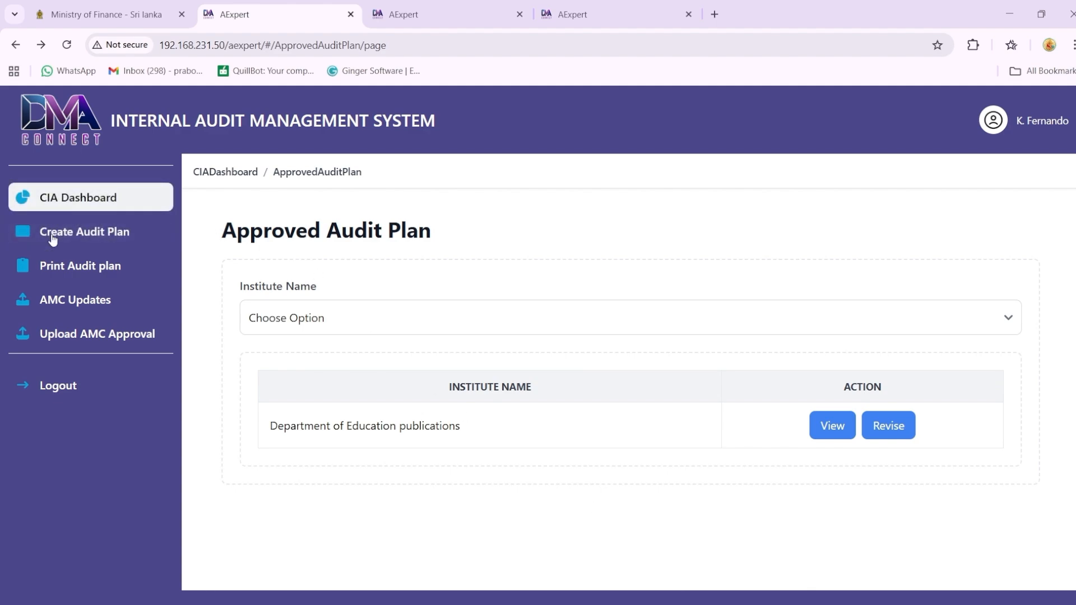
Step: Review the print view of the audit plan down to its last activity and open the list of AMC updates
{"action": "left_click", "coordinate": [72, 273]}
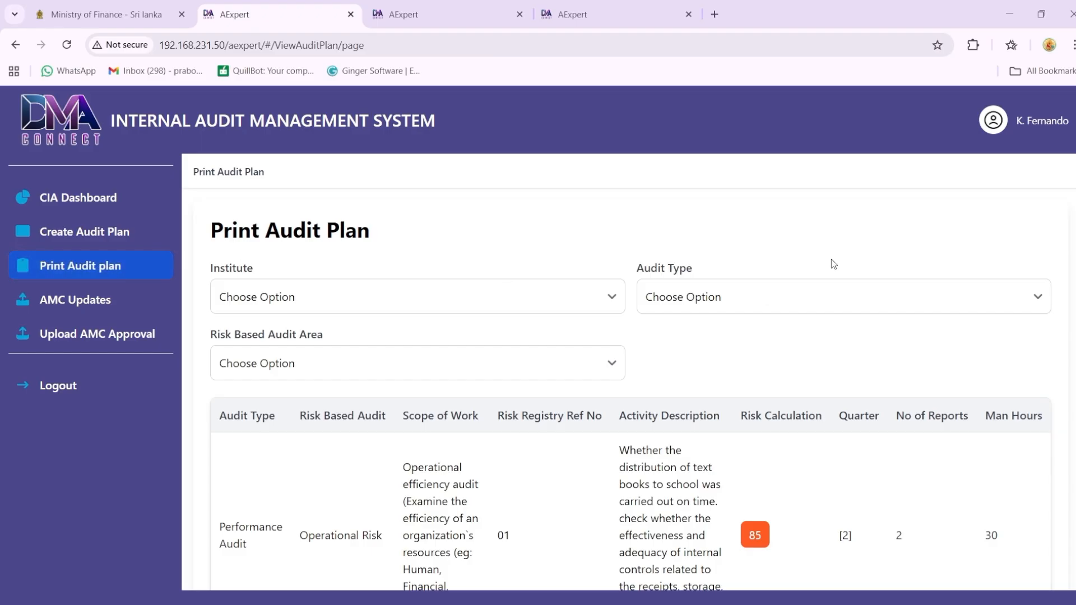
{"action": "scroll", "coordinate": [630, 390], "scroll_direction": "down", "scroll_amount": 8}
{"action": "scroll", "coordinate": [630, 390], "scroll_direction": "down", "scroll_amount": 8}
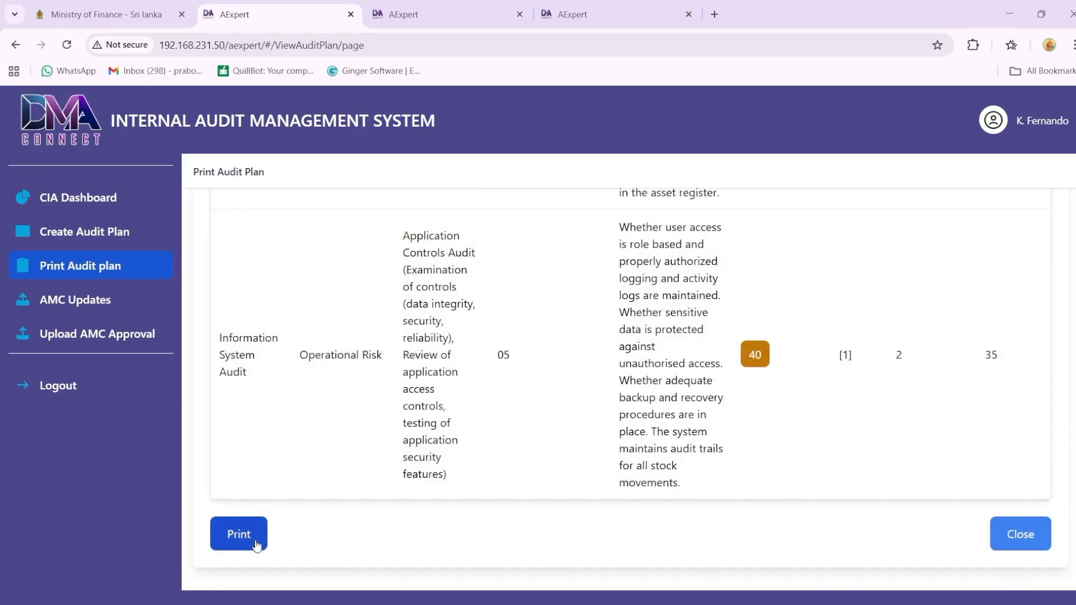
{"action": "left_click", "coordinate": [92, 308]}
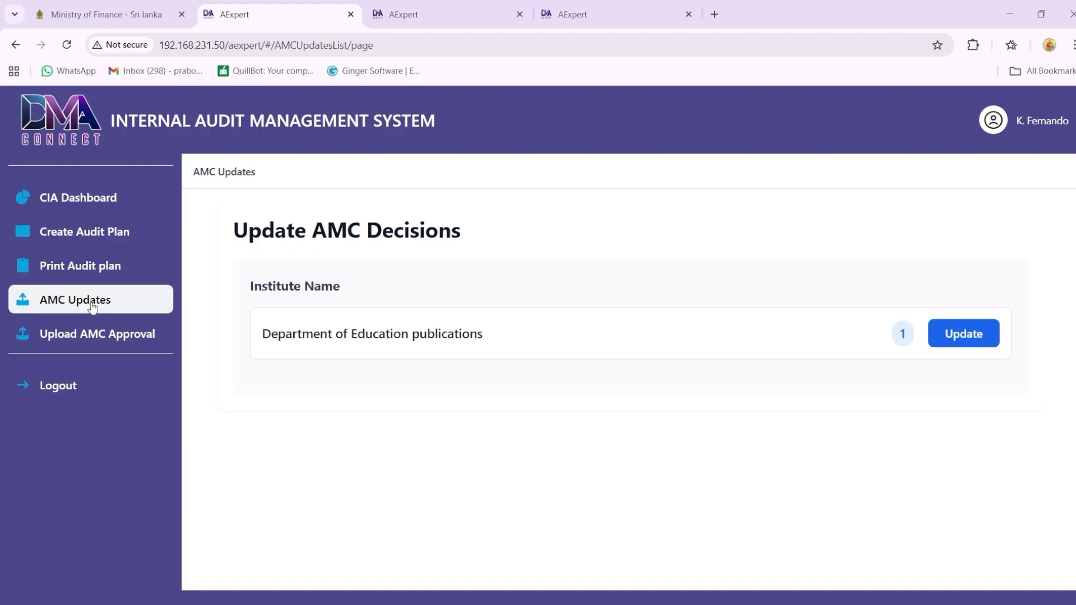
Step: Try to save a scanned PDF as the AMC approval without choosing an institute, and return to the CIA dashboard
{"action": "left_click", "coordinate": [85, 339]}
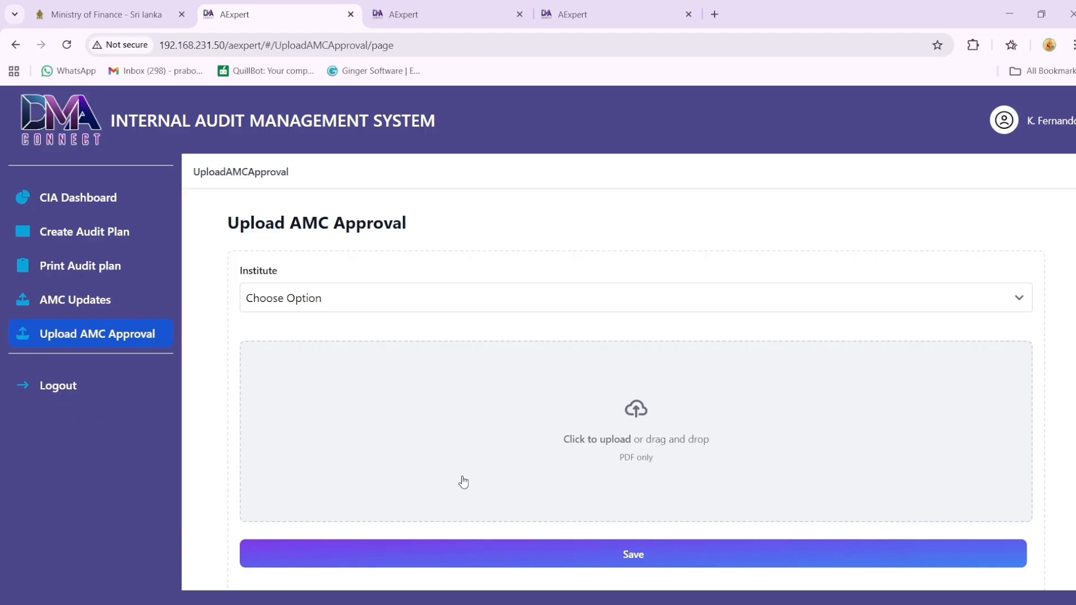
{"action": "left_click", "coordinate": [495, 464]}
{"action": "left_click", "coordinate": [529, 476]}
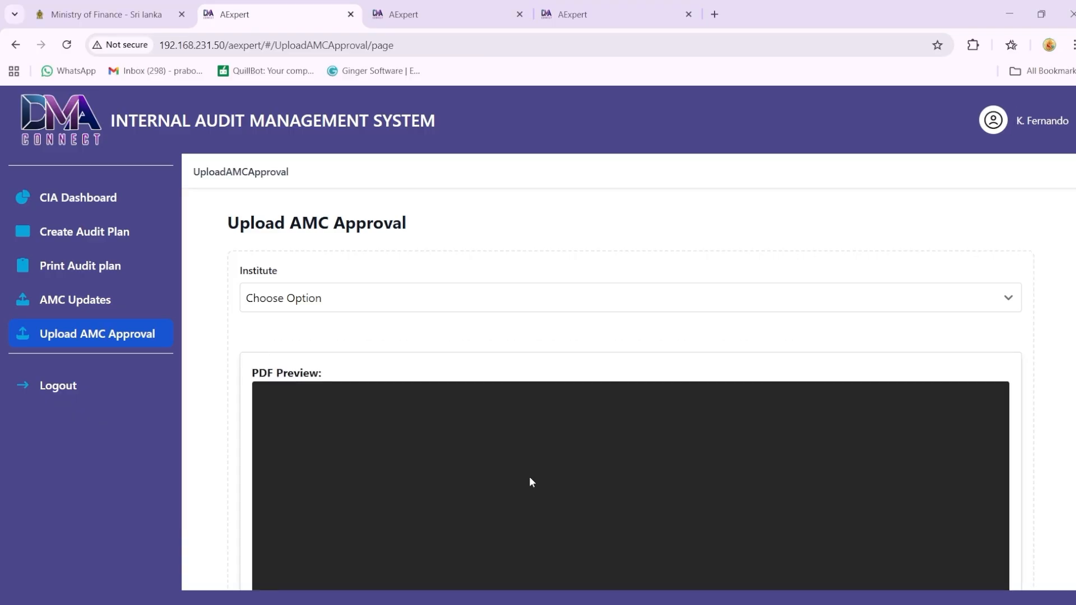
{"action": "scroll", "coordinate": [1053, 408], "scroll_direction": "down", "scroll_amount": 2}
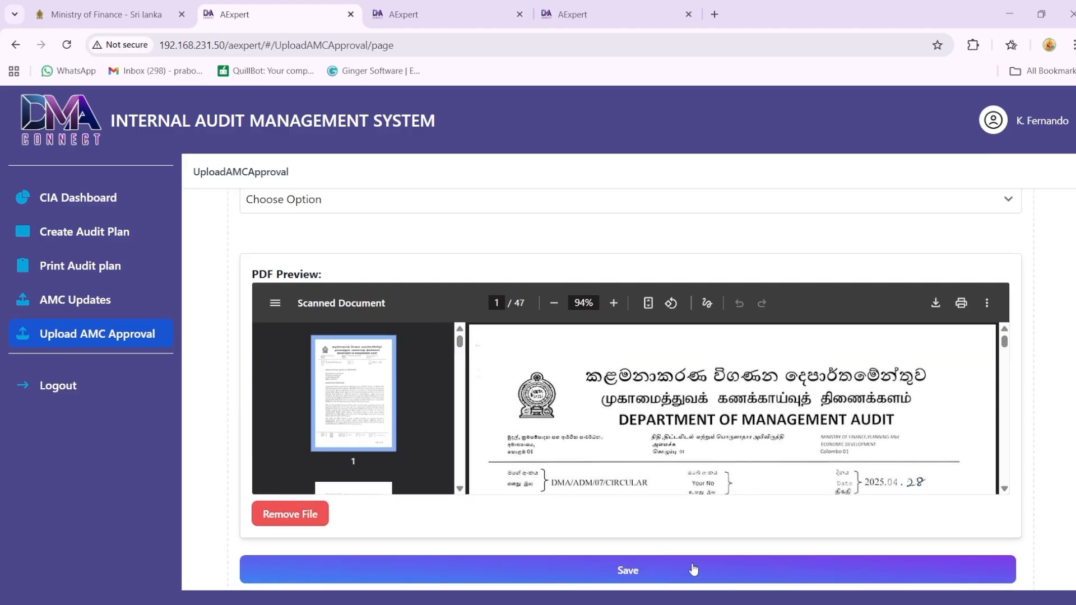
{"action": "left_click", "coordinate": [526, 577]}
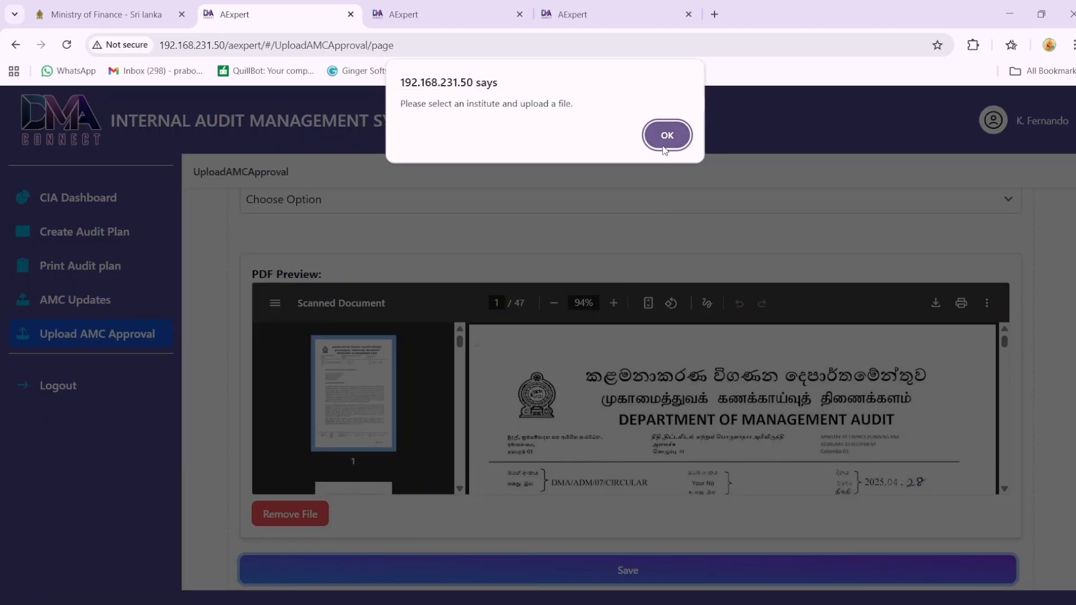
{"action": "key", "text": "Return"}
{"action": "left_click", "coordinate": [166, 199]}
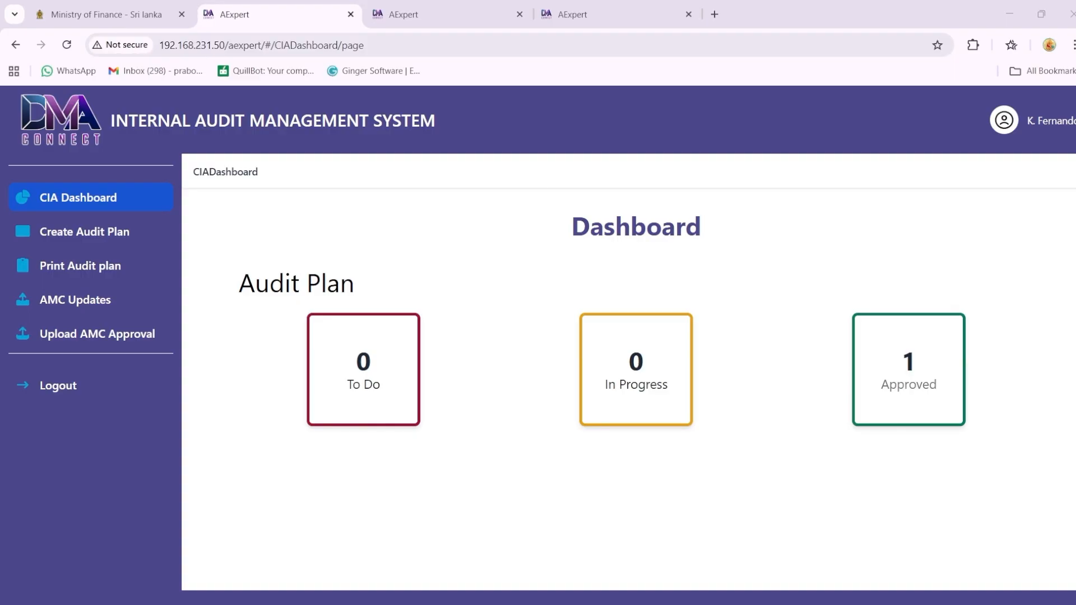